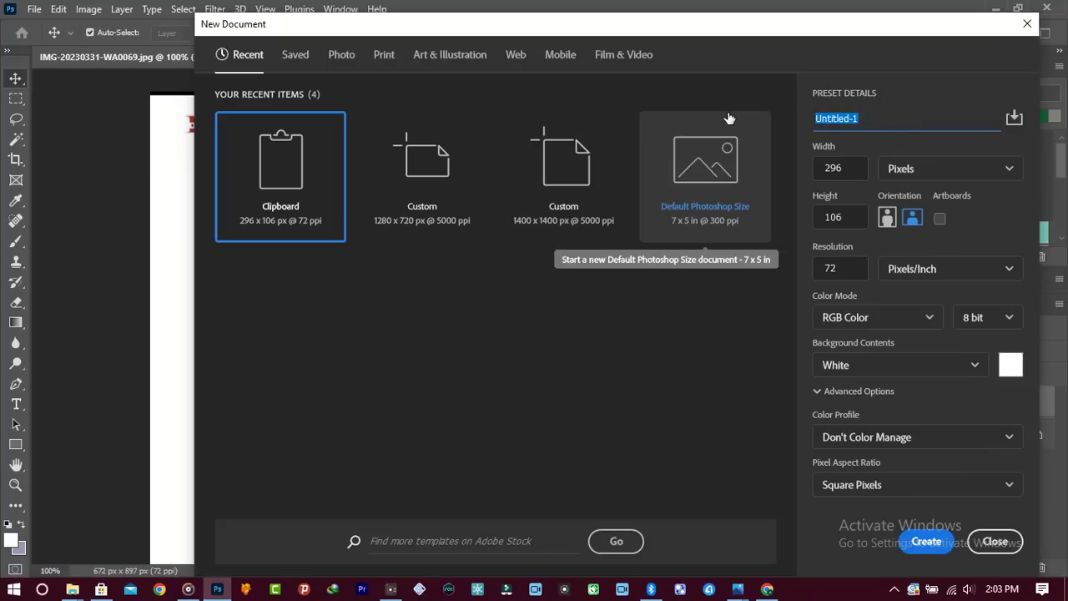
# Step: Create a 1400 × 1400 pixel document at 500 pixels/inch named "KVNG WHYTE COMPANY LOGO"
pyautogui.write('KVNG WHYTE')
pyautogui.click(859, 168)
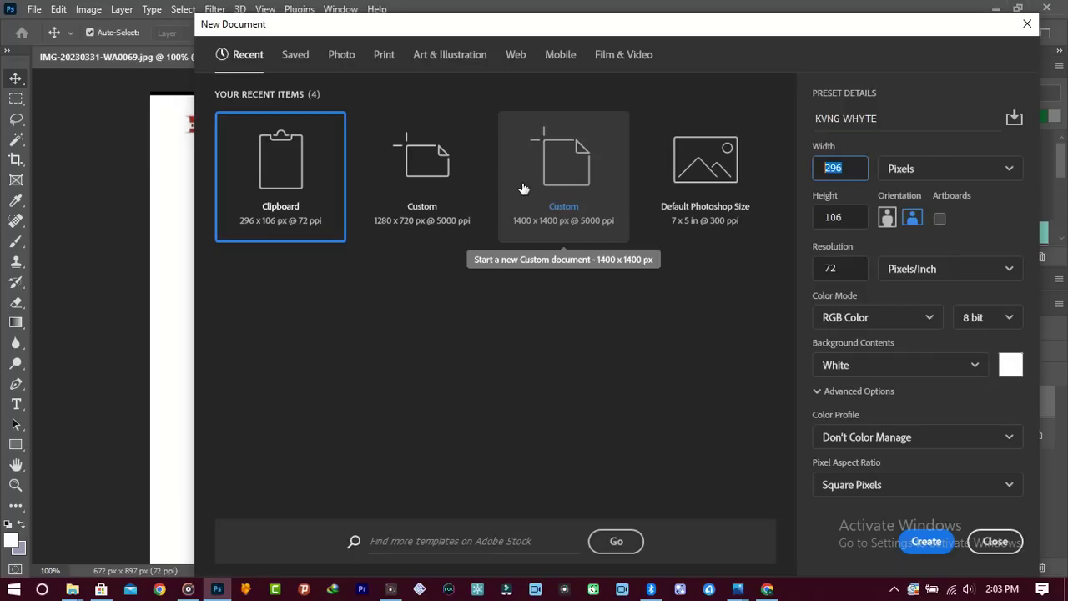
pyautogui.write('1400')
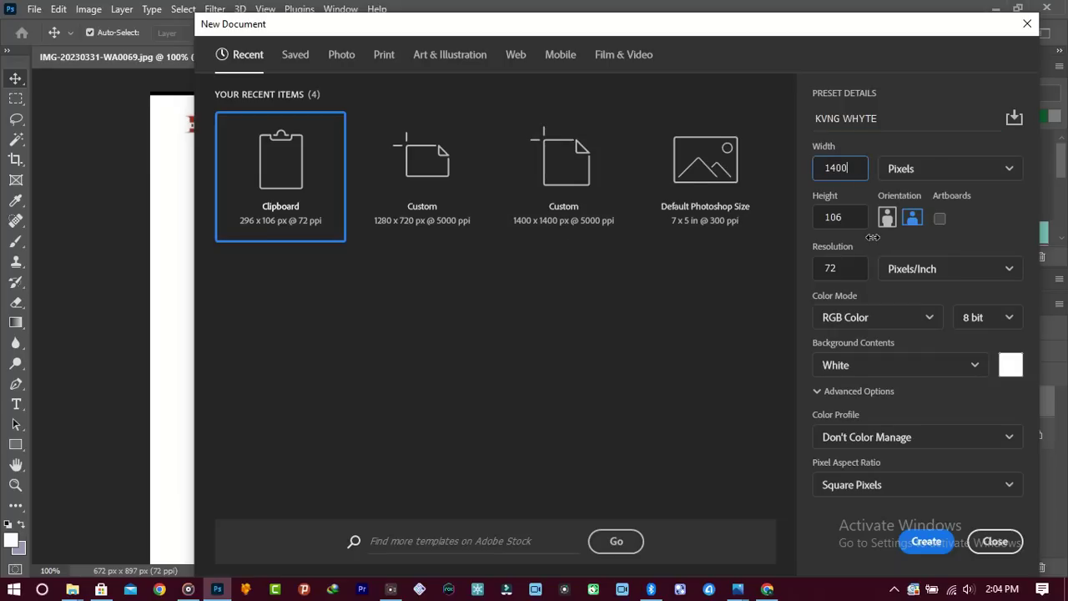
pyautogui.press('Tab')
pyautogui.write('140')
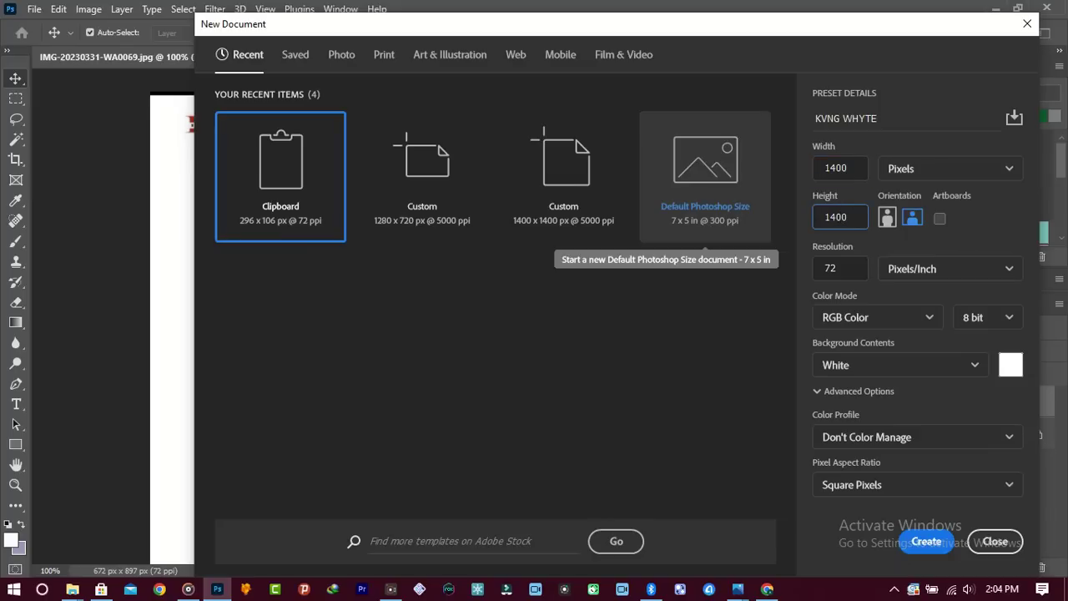
pyautogui.write('0')
pyautogui.click(914, 119)
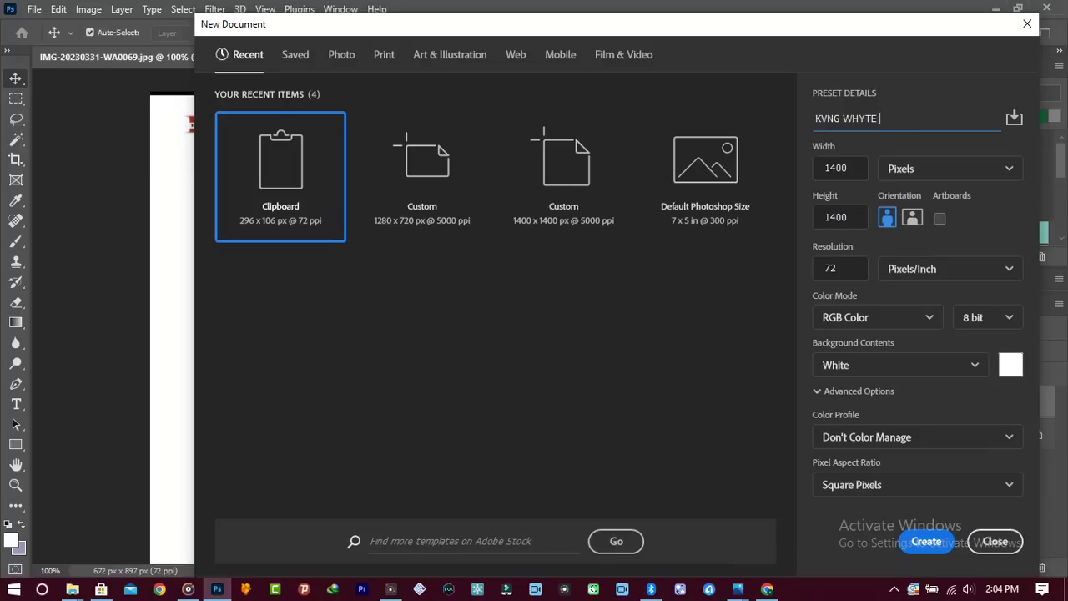
pyautogui.write('COMPANY LOGO')
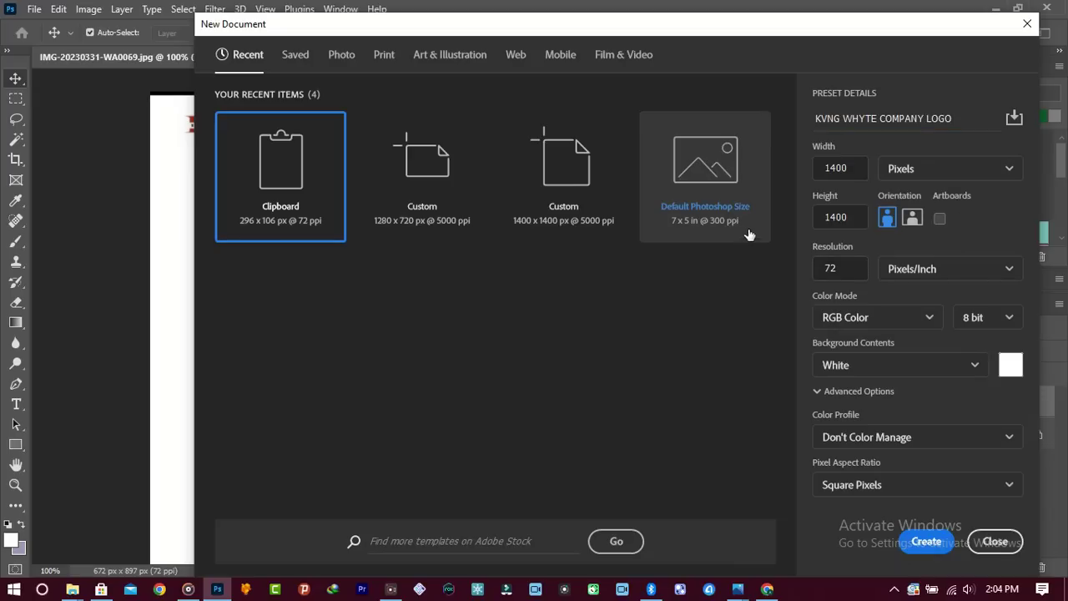
pyautogui.click(850, 271)
pyautogui.write('500')
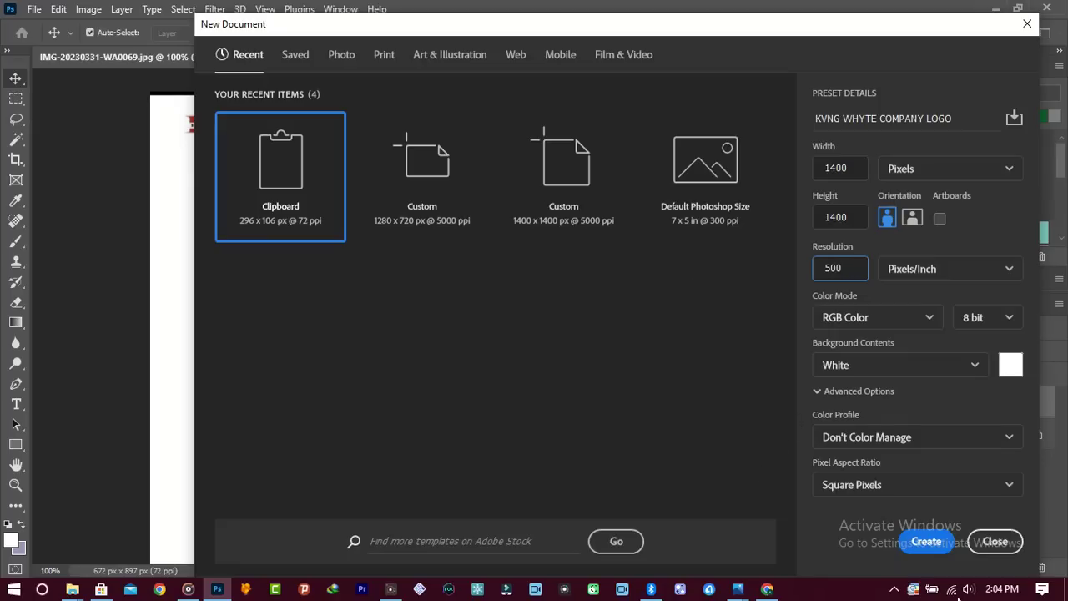
pyautogui.click(928, 542)
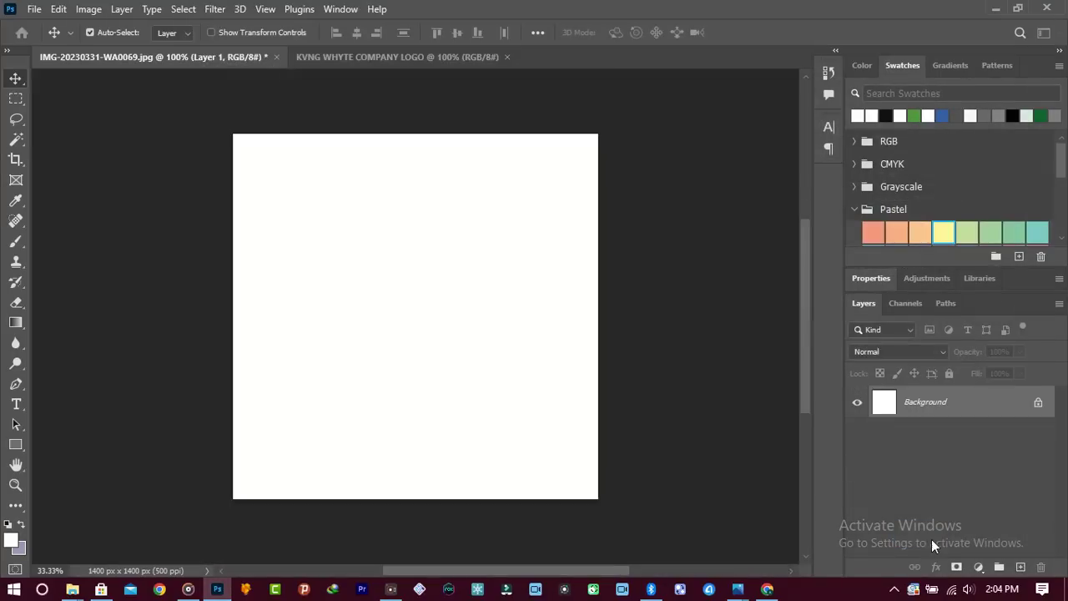
# Step: Close the invoice image IMG-20230331-WA0069.jpg without saving its changes
pyautogui.click(276, 57)
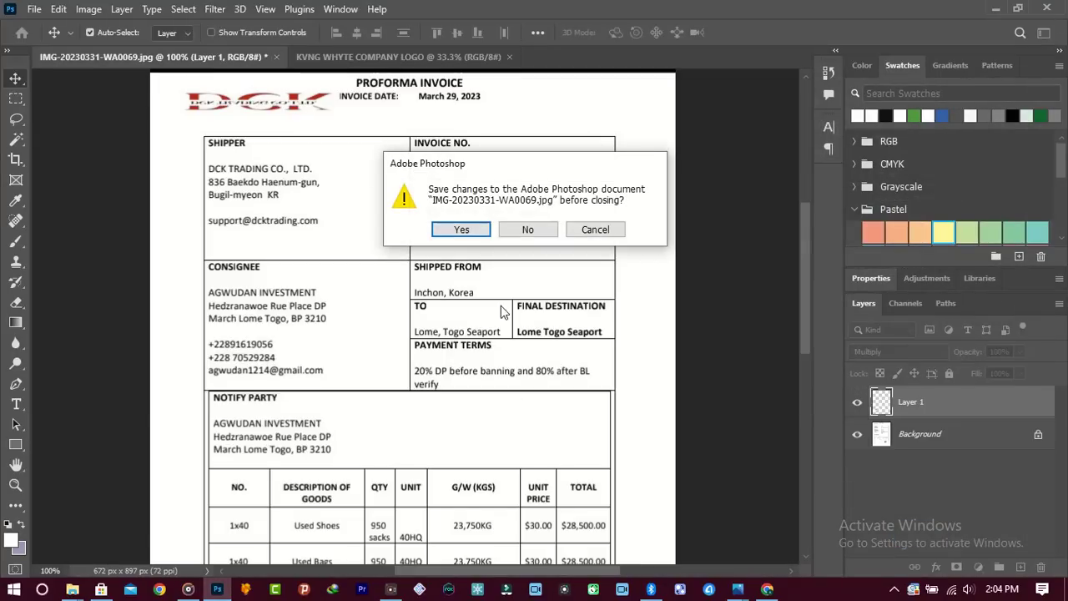
pyautogui.click(524, 225)
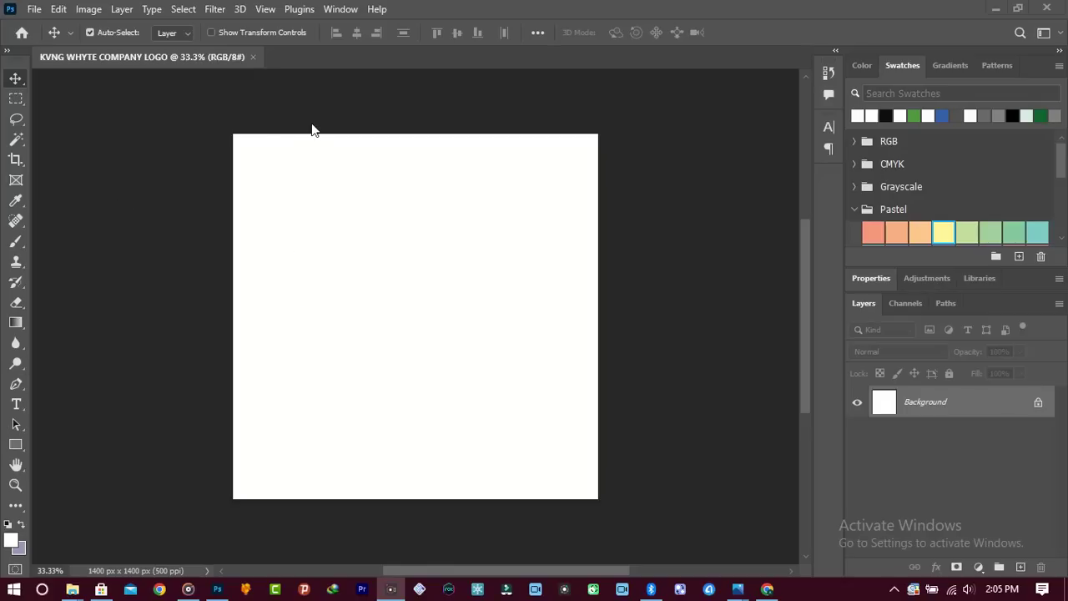
# Step: Draw an ellipse shape about 997 × 1048 px covering most of the canvas with the Ellipse tool
pyautogui.click(19, 444)
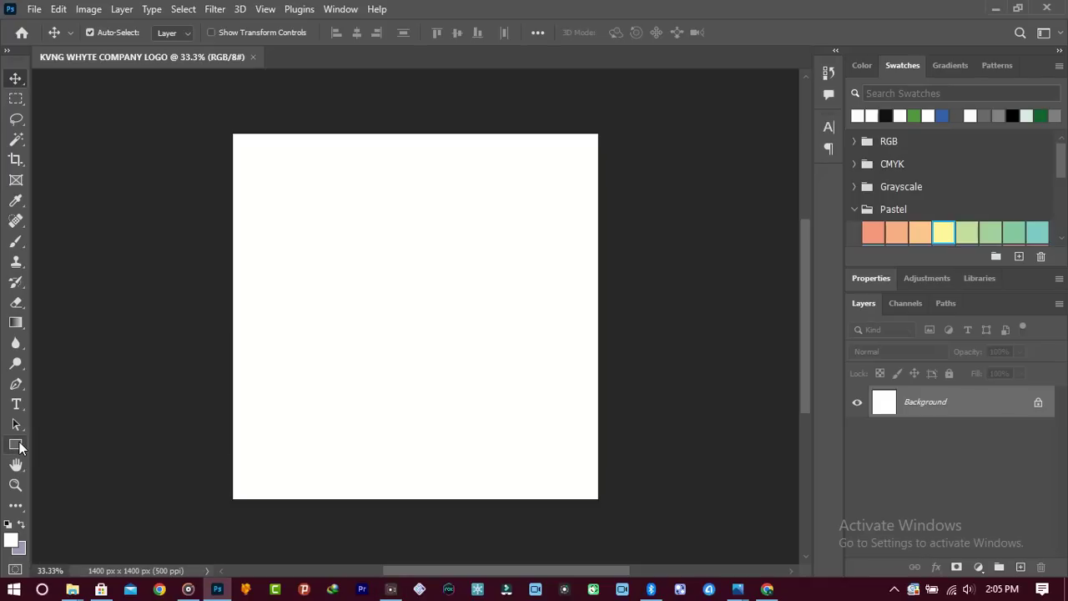
pyautogui.click(19, 446)
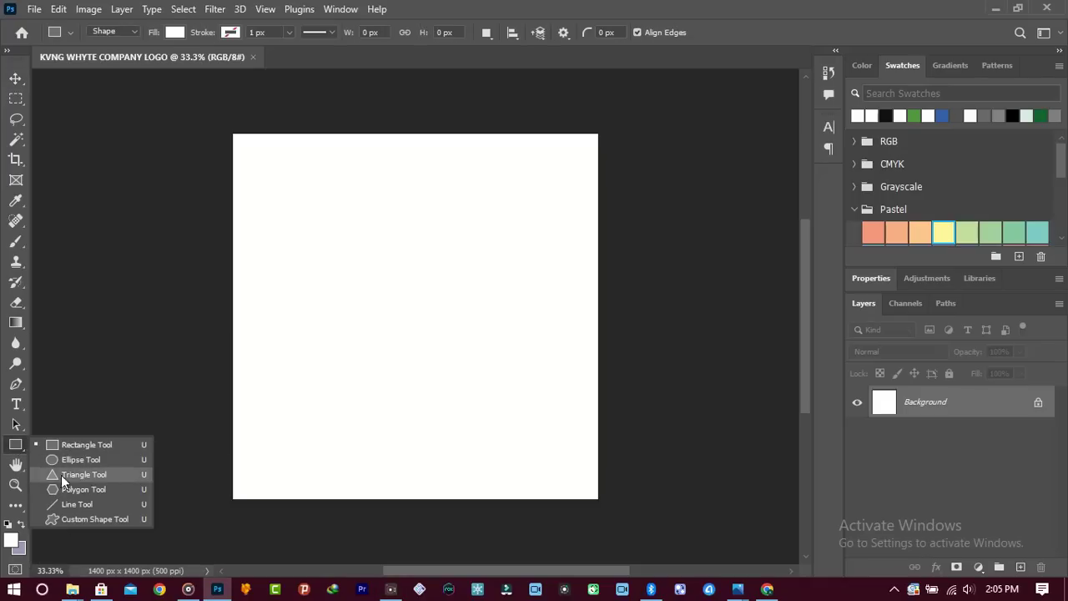
pyautogui.click(54, 460)
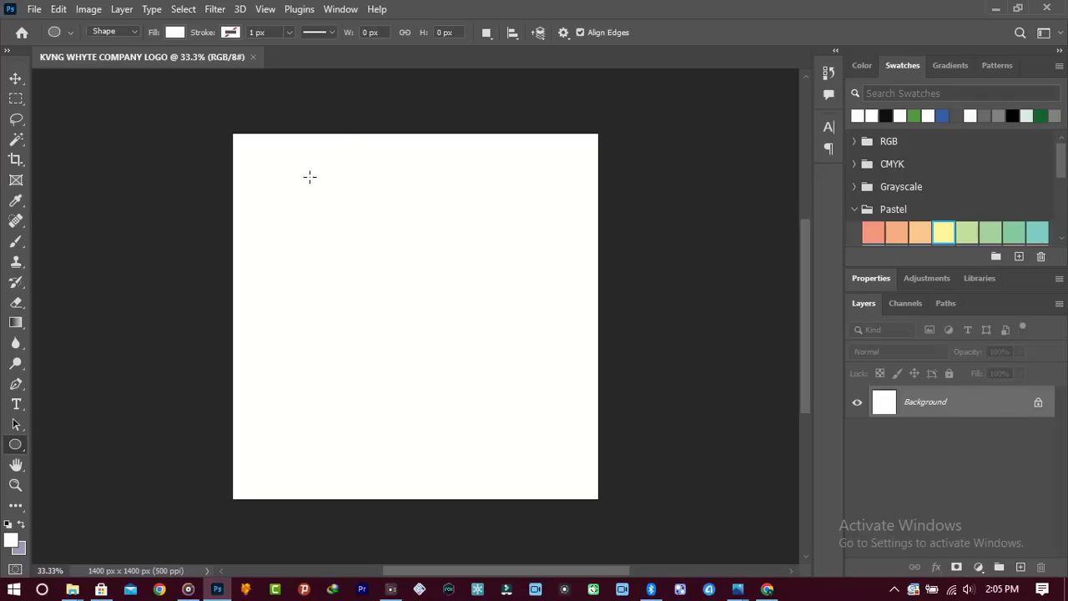
pyautogui.moveTo(298, 187); pyautogui.dragTo(558, 458)
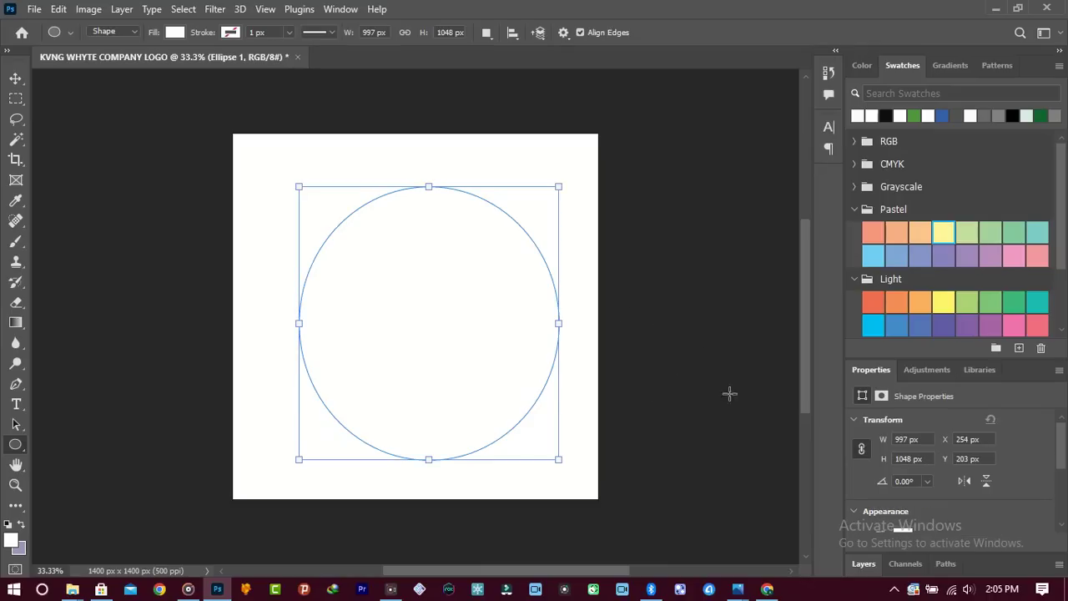
# Step: Fill the ellipse shape with the recently used green, 4c9e3a
pyautogui.click(864, 564)
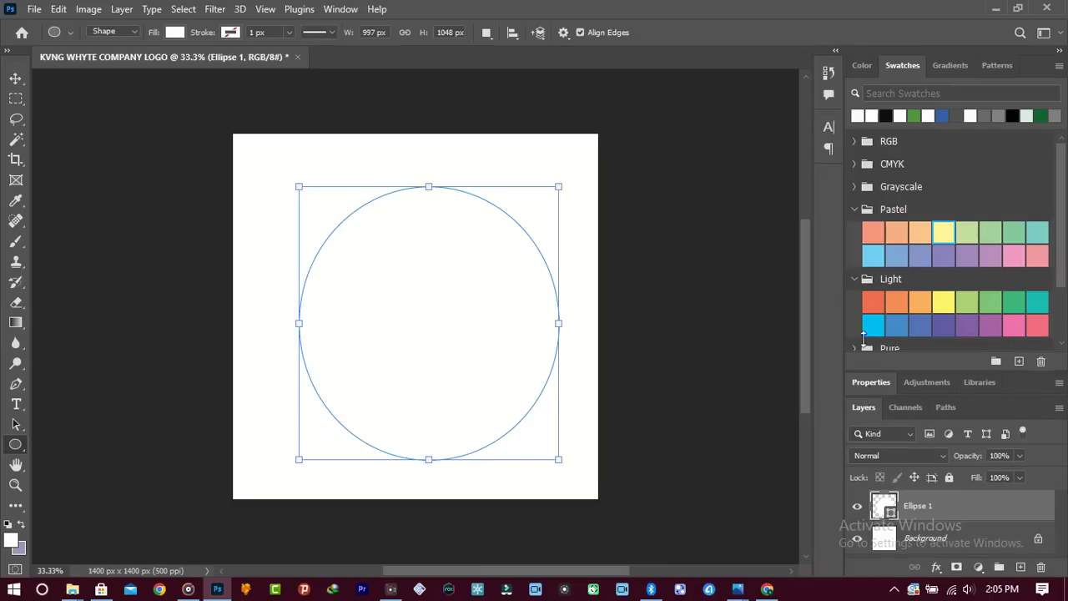
pyautogui.moveTo(868, 373); pyautogui.dragTo(847, 268)
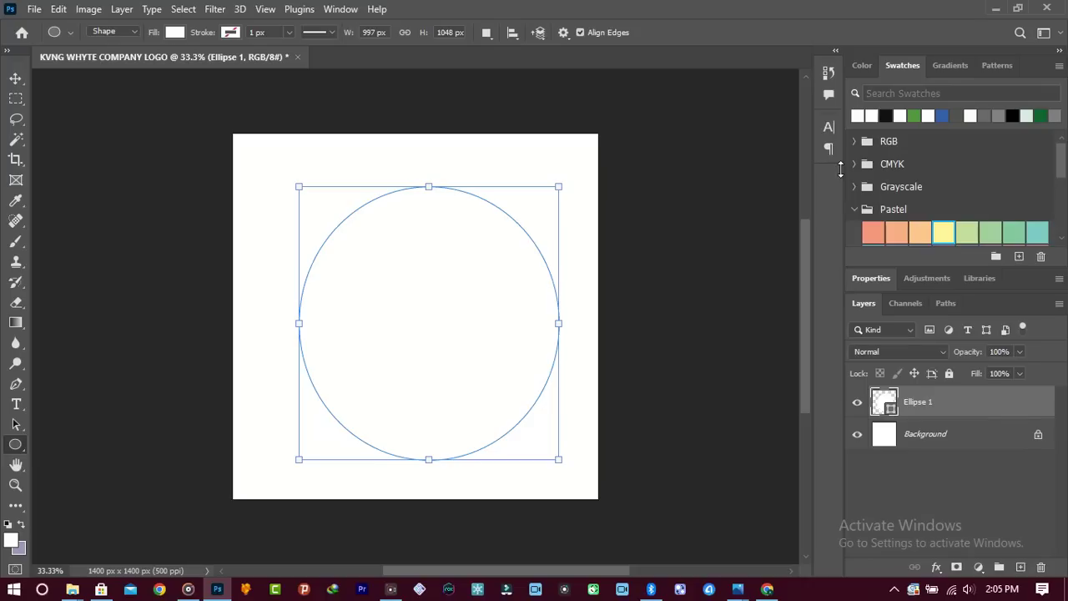
pyautogui.doubleClick(886, 408)
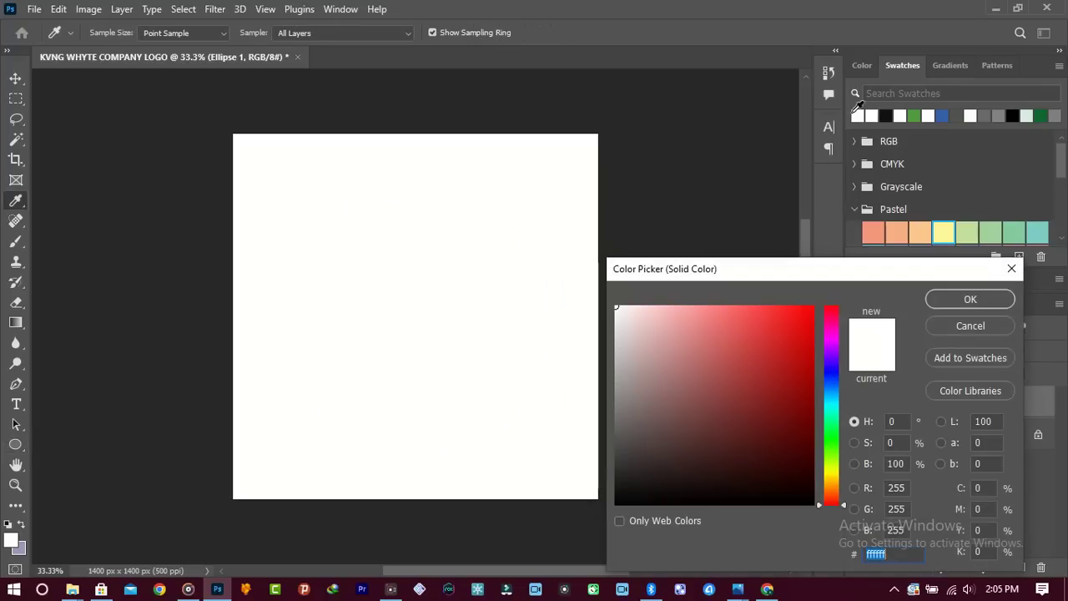
pyautogui.click(914, 116)
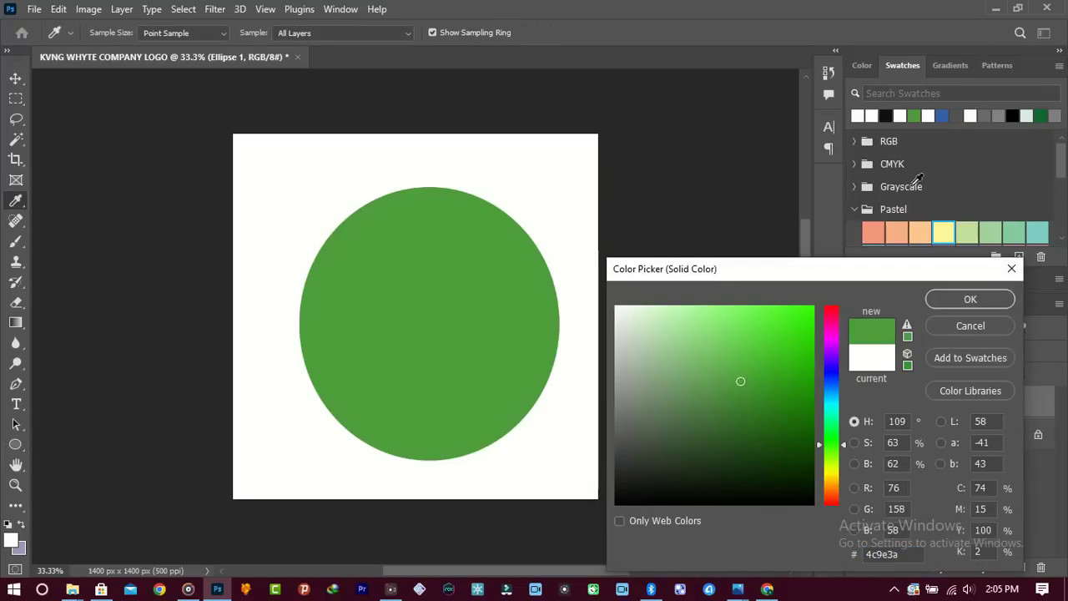
pyautogui.click(937, 300)
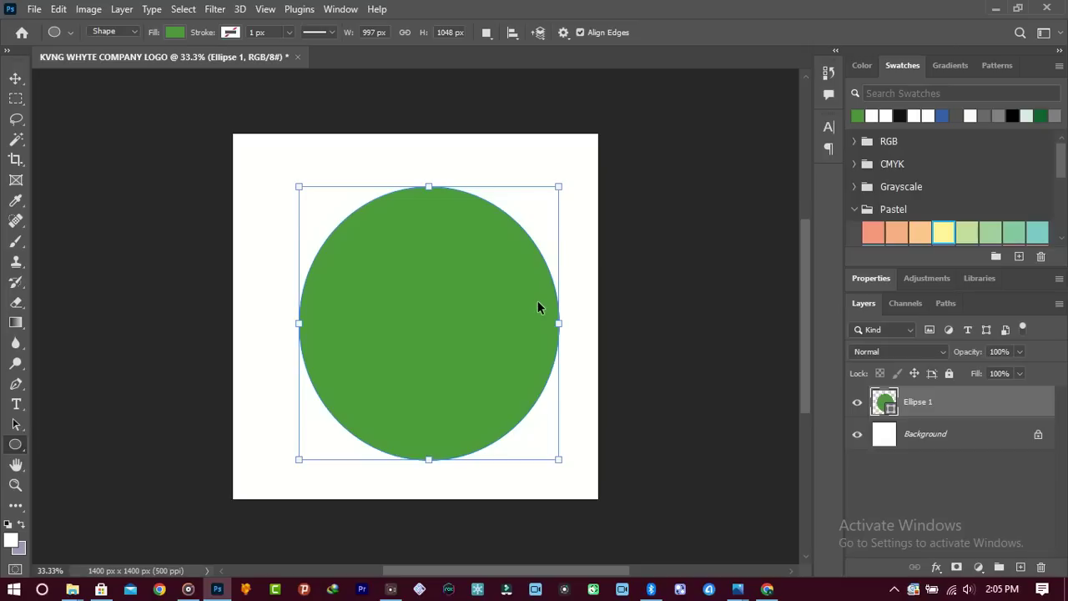
# Step: Transform the ellipse, enlarging it proportionally to about 116% and shifting it so it sits roughly centred on the canvas
pyautogui.hotkey('ctrl', 't')
pyautogui.moveTo(299, 323); pyautogui.dragTo(282, 323)
pyautogui.moveTo(421, 469); pyautogui.dragTo(426, 431)
pyautogui.moveTo(481, 295); pyautogui.dragTo(475, 309)
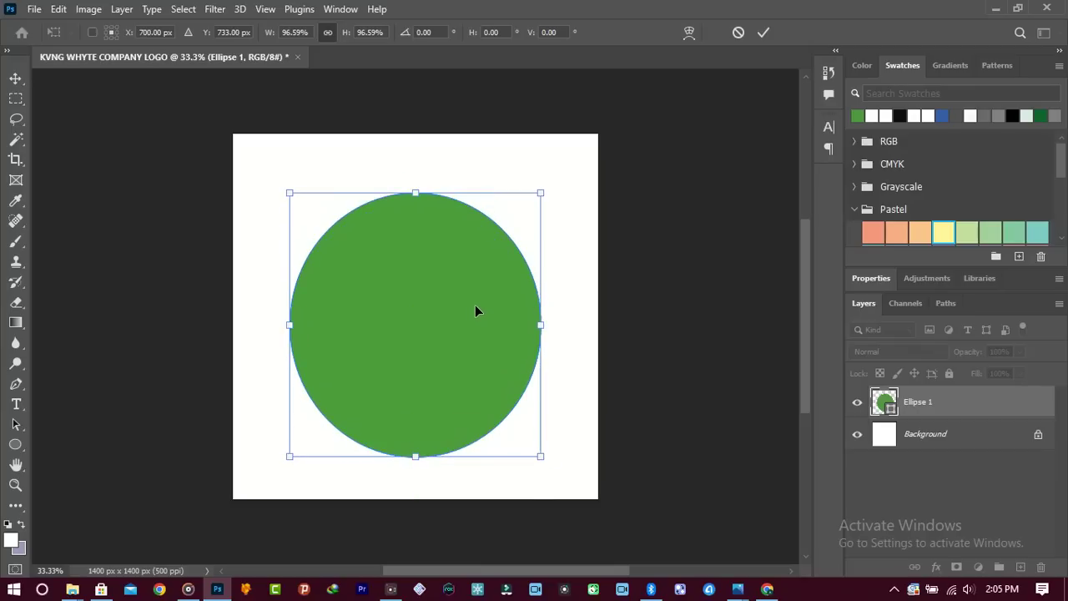
pyautogui.moveTo(542, 325); pyautogui.dragTo(576, 325)
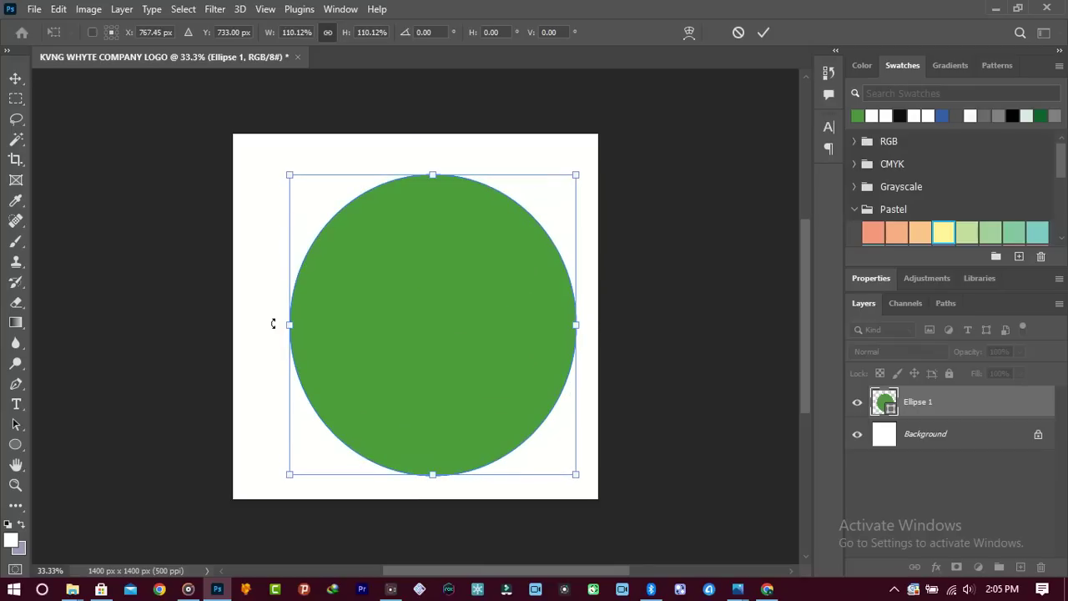
pyautogui.moveTo(289, 324); pyautogui.dragTo(275, 325)
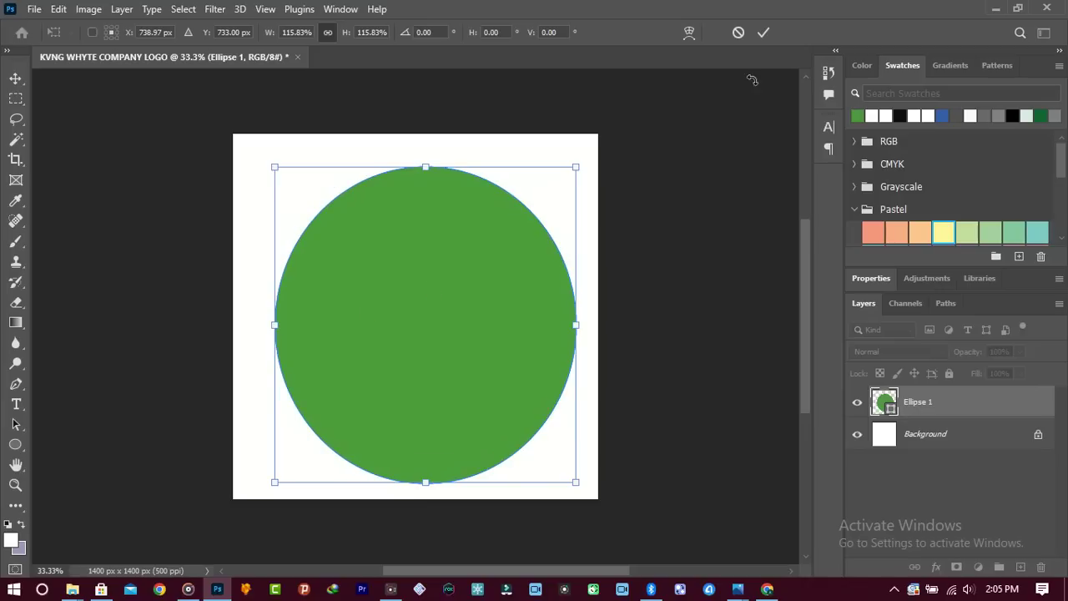
pyautogui.click(763, 32)
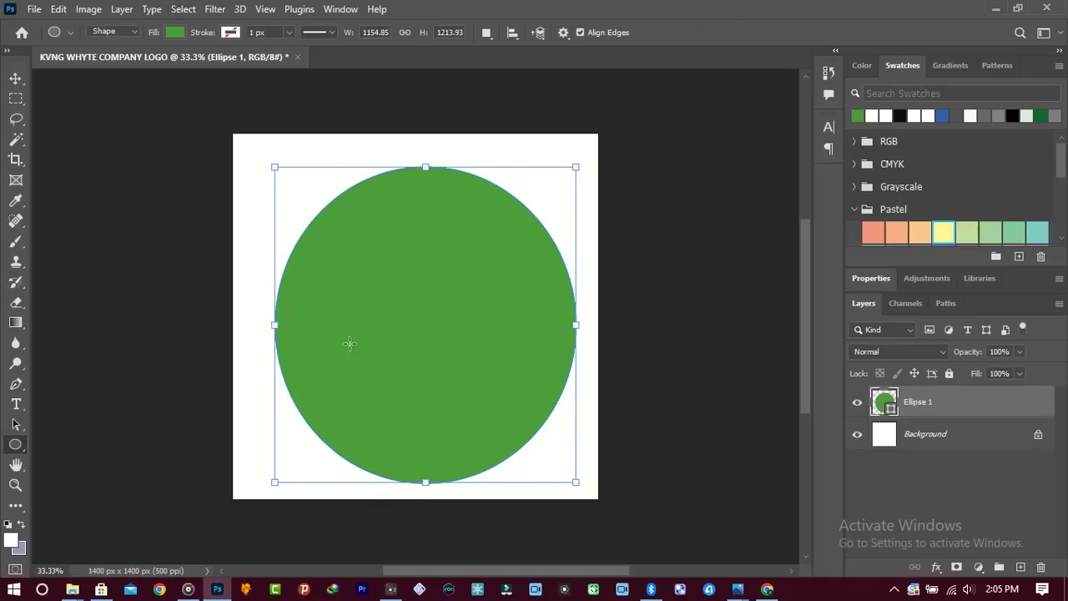
# Step: Turn the ellipse into a ring by removing its fill and giving it a 39 px stroke in the recently used green
pyautogui.click(177, 33)
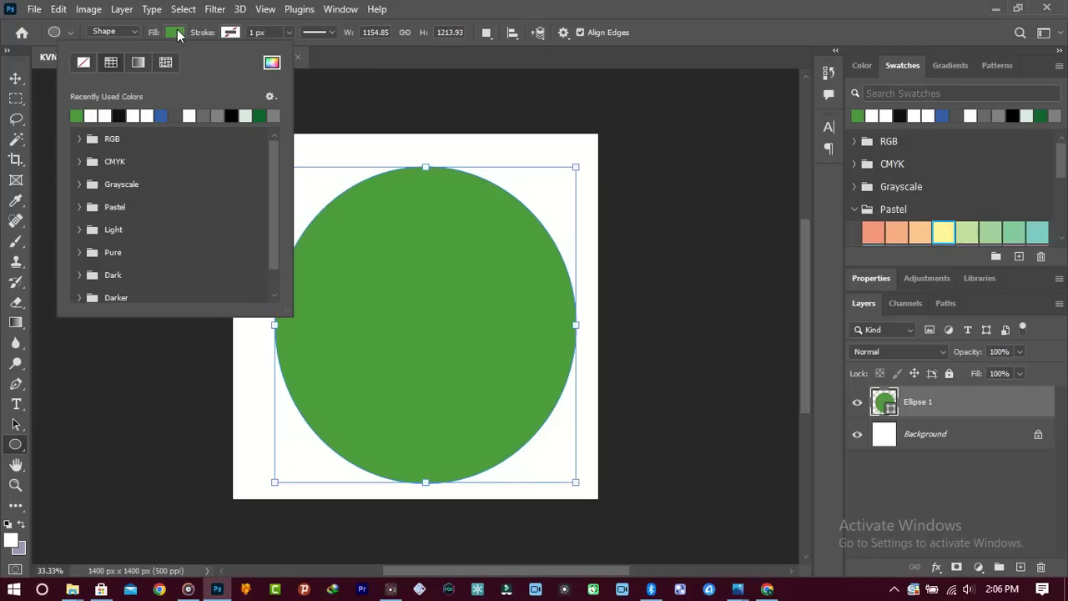
pyautogui.click(80, 66)
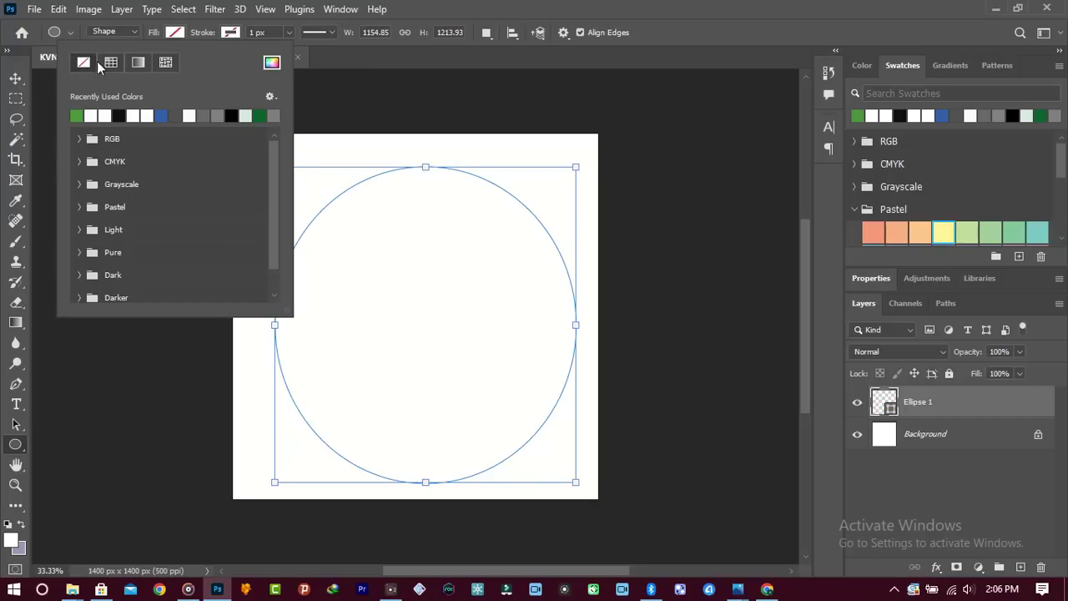
pyautogui.click(231, 32)
pyautogui.click(134, 115)
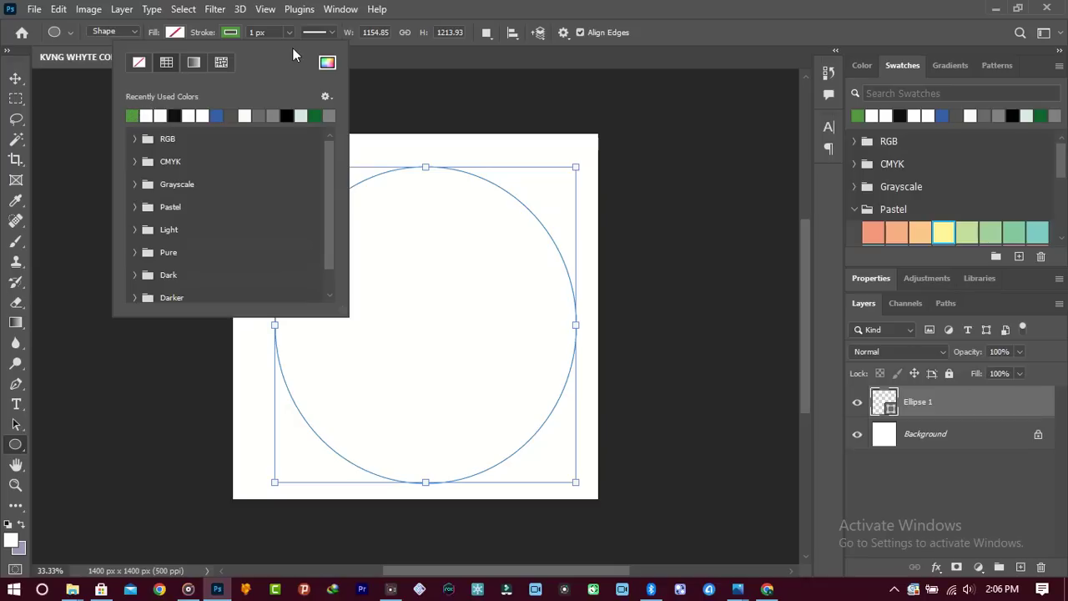
pyautogui.click(212, 32)
pyautogui.moveTo(210, 31); pyautogui.dragTo(243, 31)
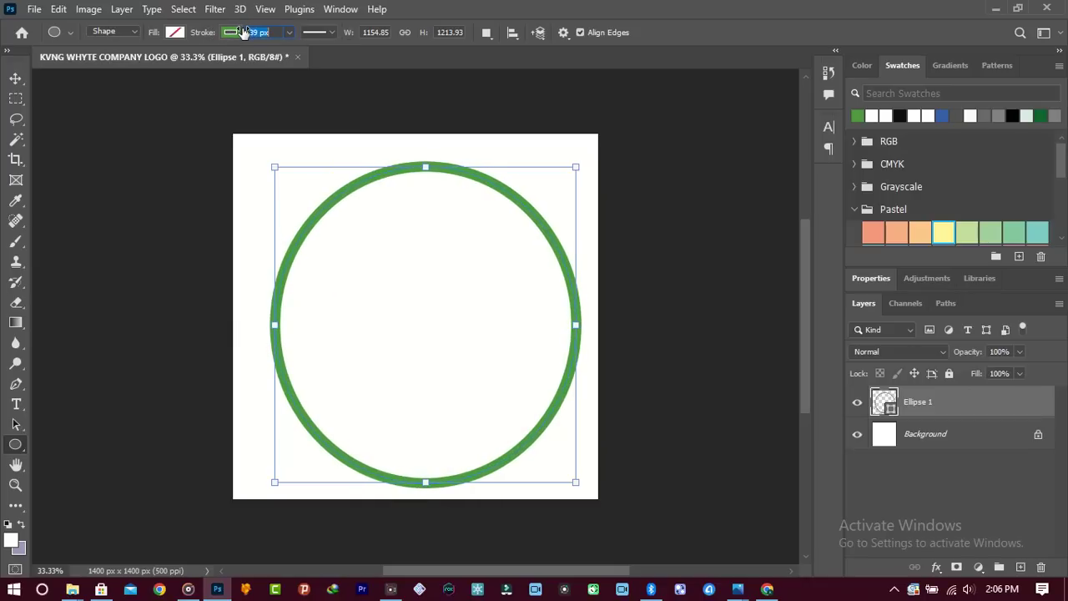
pyautogui.press('Return')
# Step: Duplicate the ring layer and shrink the copy to about 1071 × 1085 px by pulling in its lower and left edges
pyautogui.moveTo(974, 407); pyautogui.dragTo(1021, 568)
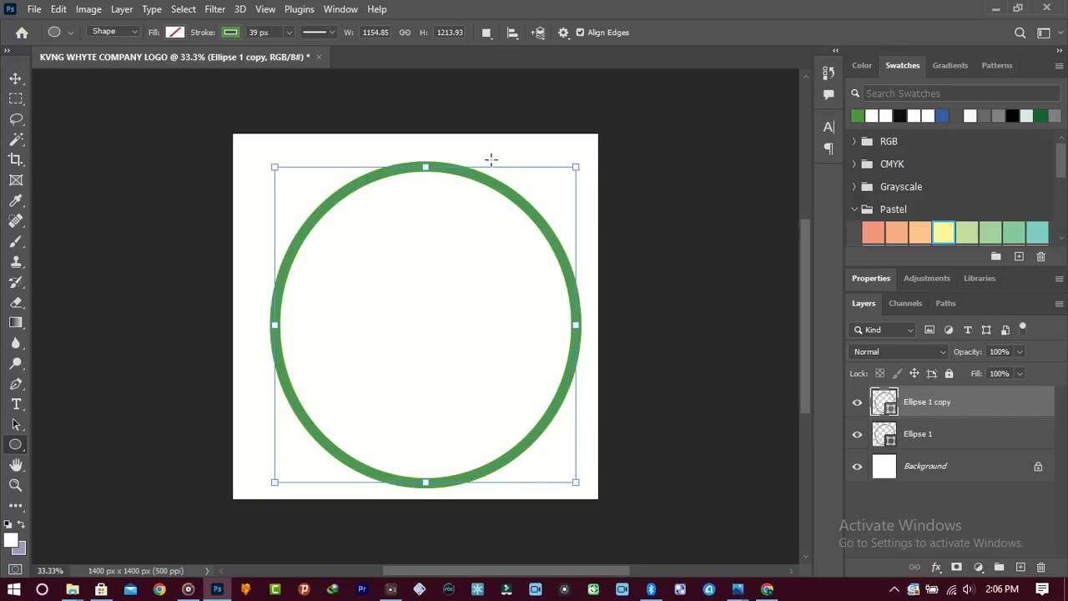
pyautogui.moveTo(428, 480); pyautogui.dragTo(427, 448)
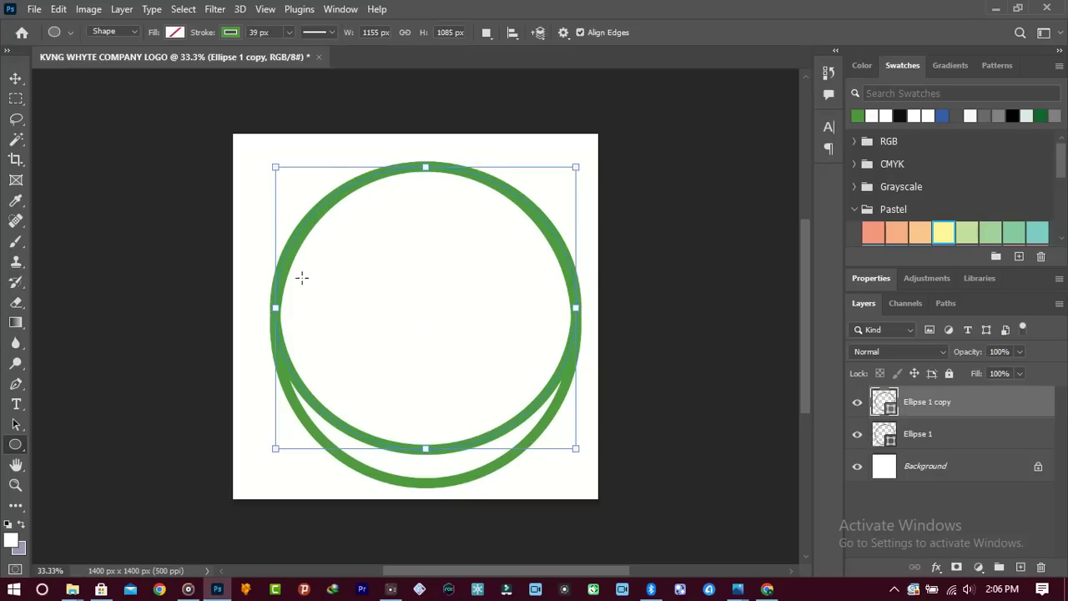
pyautogui.moveTo(273, 309); pyautogui.dragTo(297, 309)
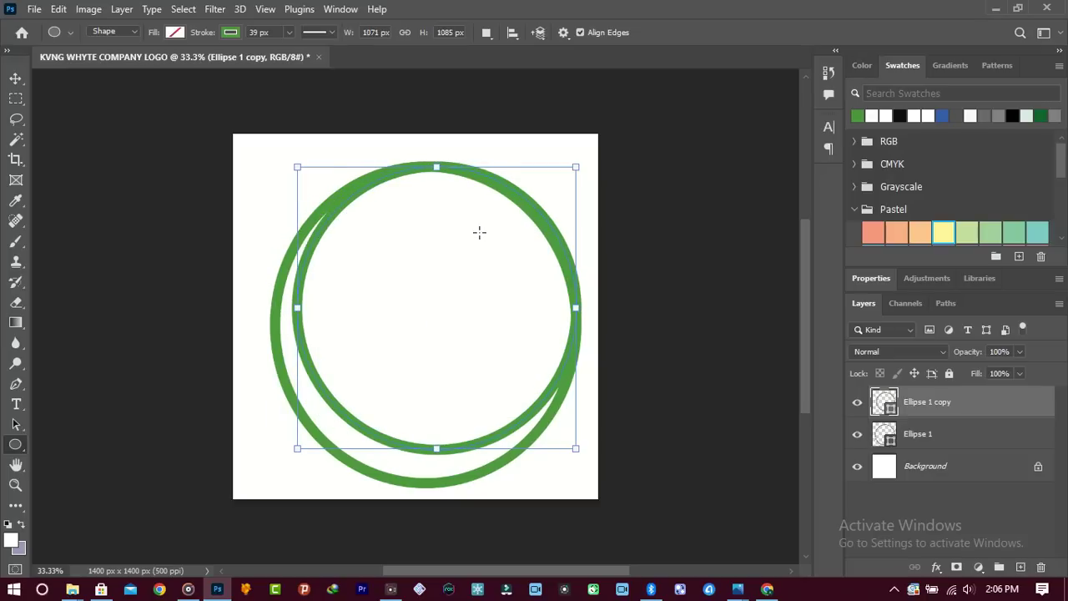
pyautogui.moveTo(453, 279); pyautogui.dragTo(443, 310)
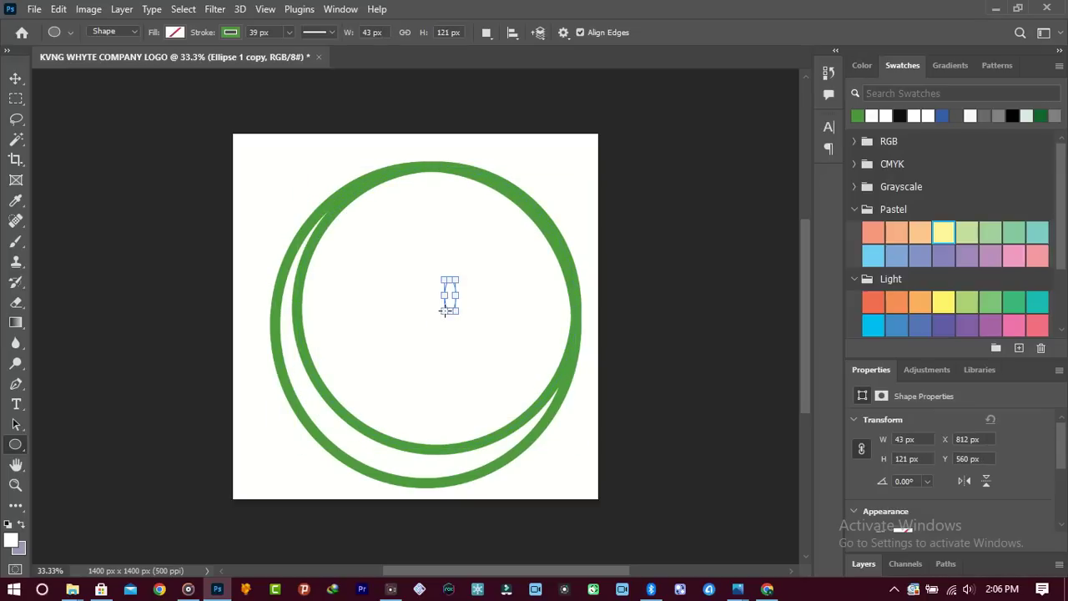
pyautogui.hotkey('ctrl', 'z')
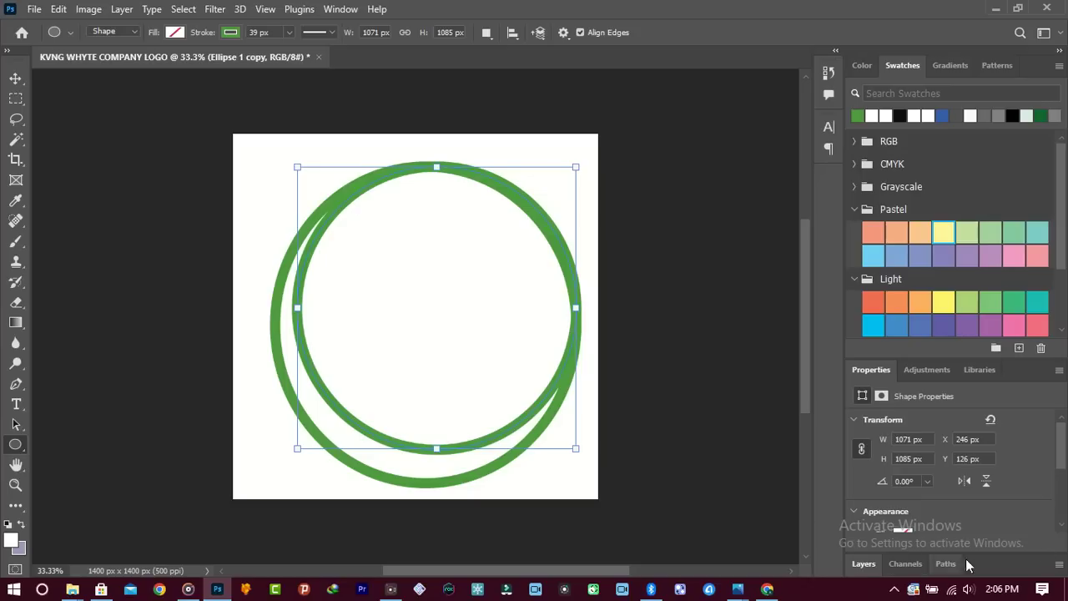
pyautogui.click(863, 564)
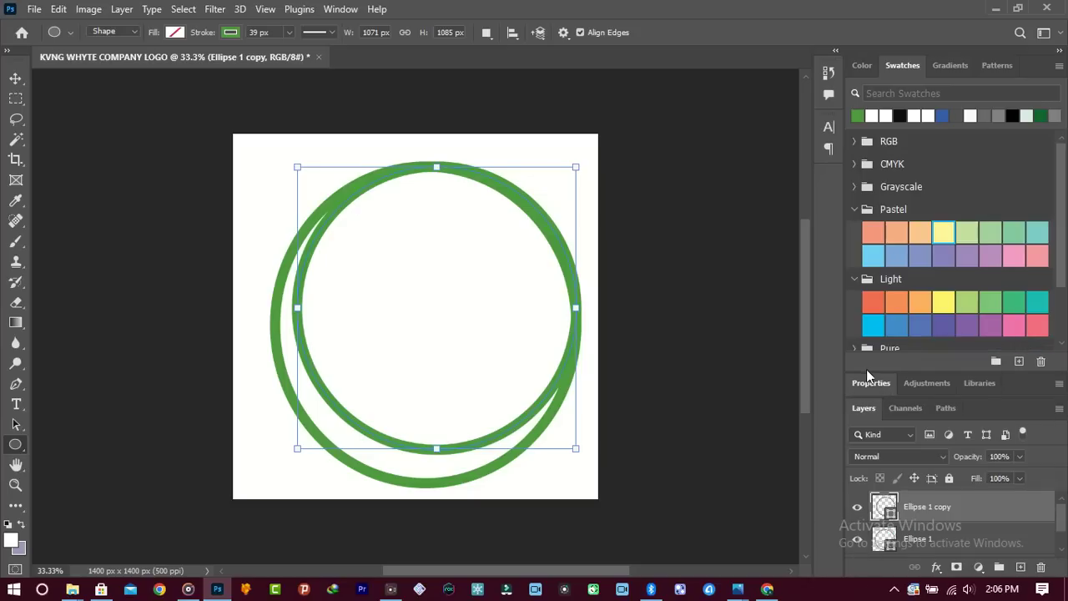
pyautogui.moveTo(866, 368); pyautogui.dragTo(874, 31)
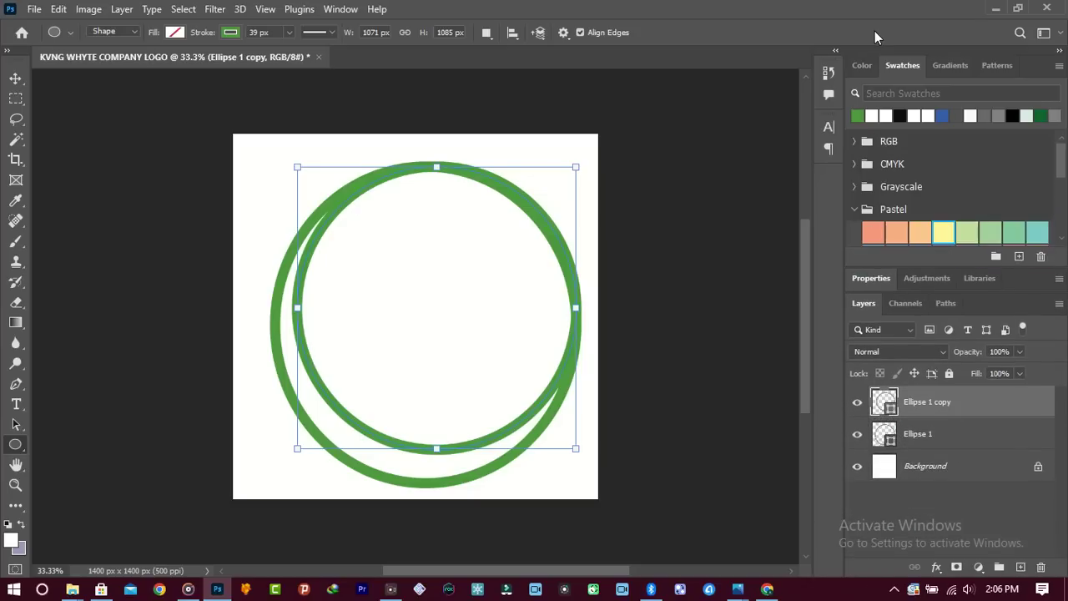
# Step: Centre the ring copy inside the outer ring and thin its stroke to 19 px
pyautogui.press('v')
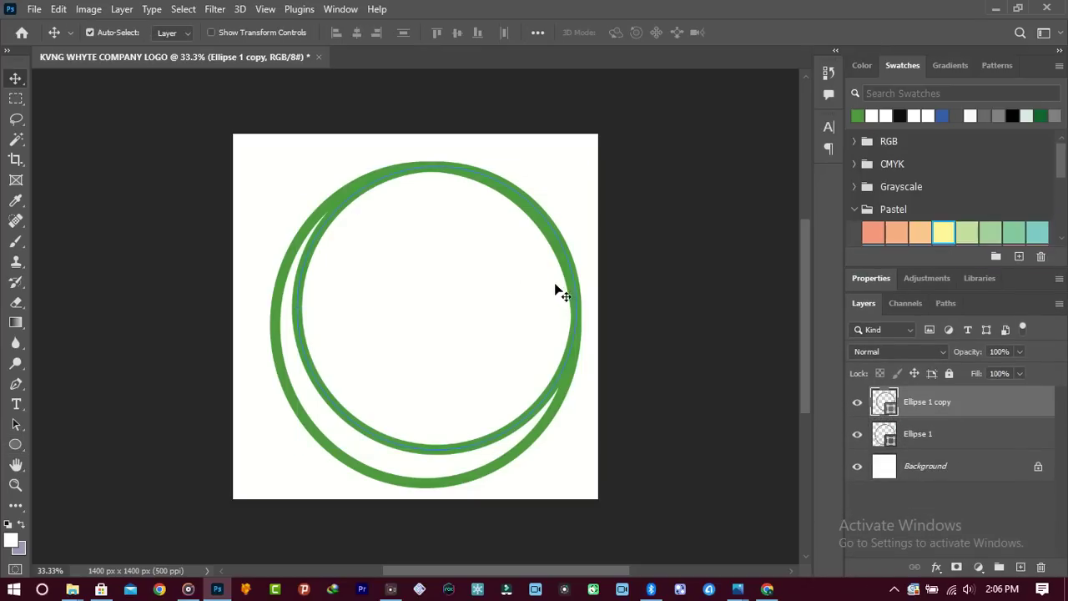
pyautogui.hotkey('shift', 'Down')
pyautogui.hotkey('shift', 'Down')
pyautogui.hotkey('shift', 'Down')
pyautogui.hotkey('shift', 'Down')
pyautogui.hotkey('shift', 'Down')
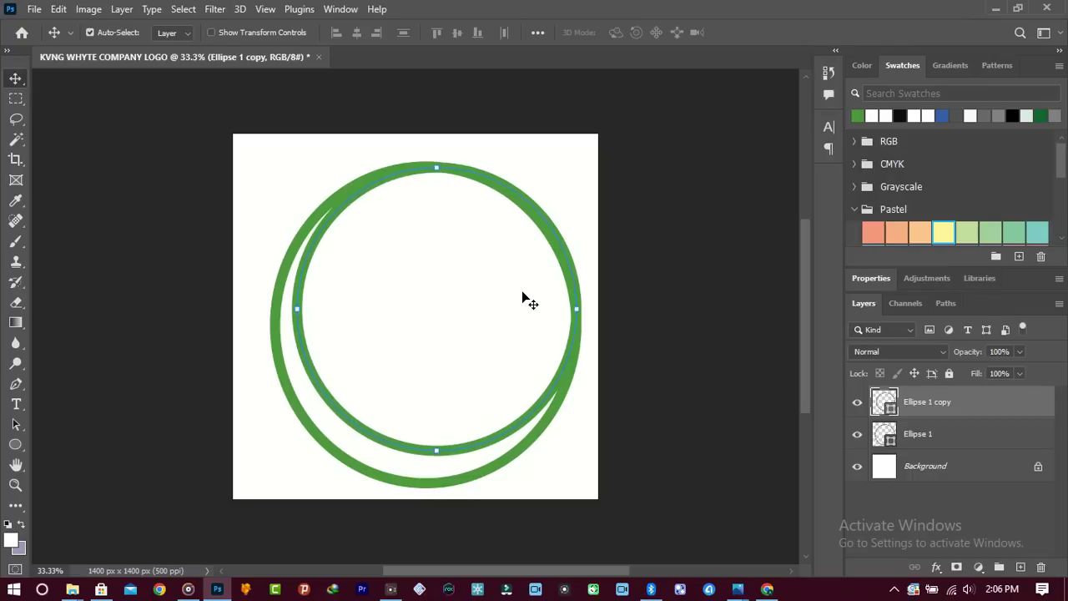
pyautogui.hotkey('shift', 'Left')
pyautogui.hotkey('shift', 'Left')
pyautogui.hotkey('shift', 'Left')
pyautogui.hotkey('shift', 'Left')
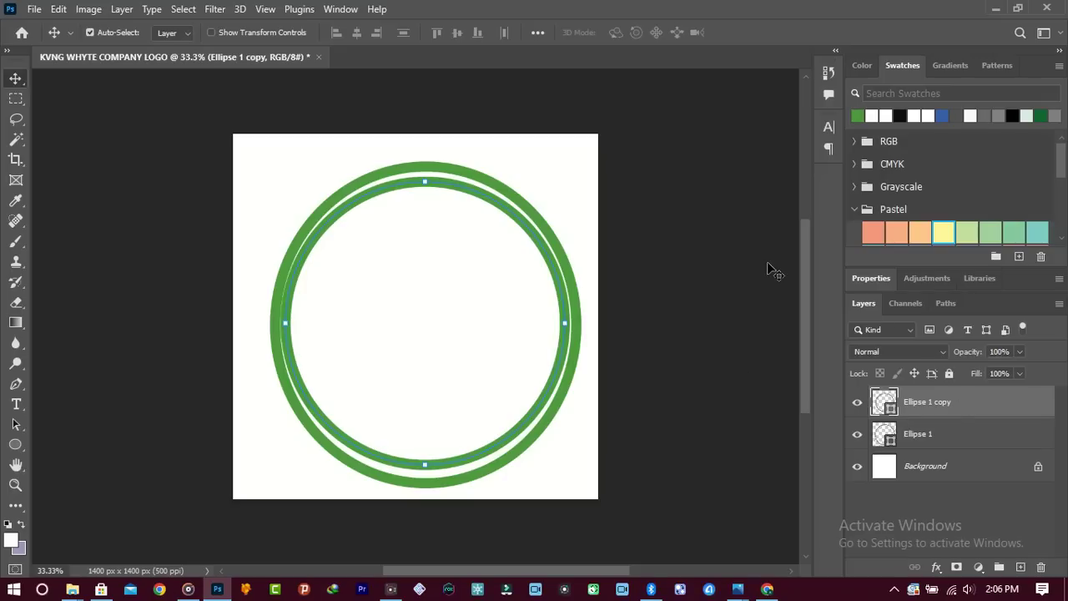
pyautogui.click(15, 444)
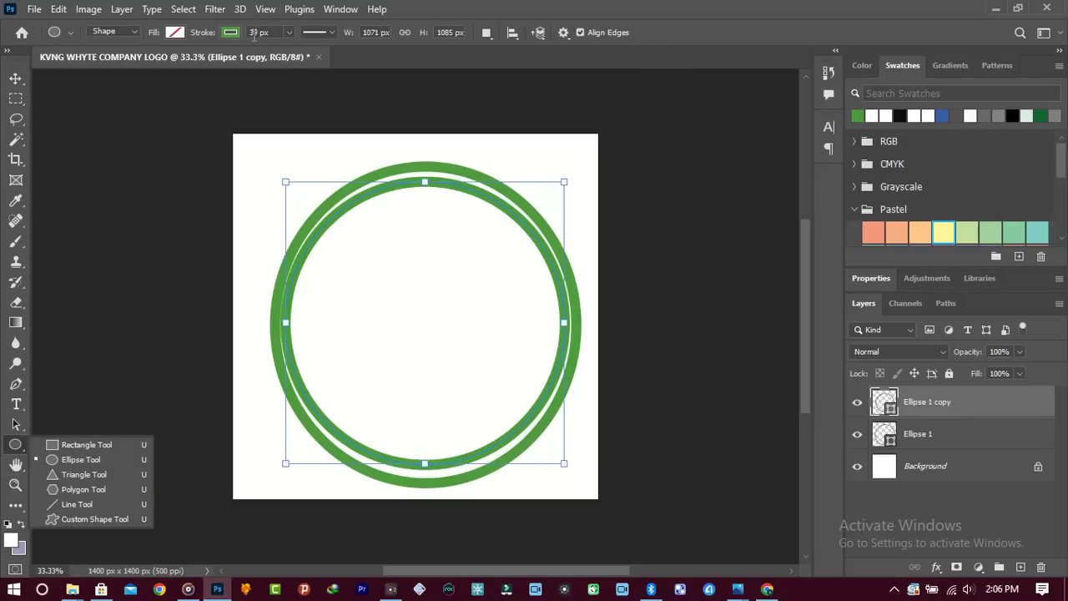
pyautogui.moveTo(210, 34); pyautogui.dragTo(200, 33)
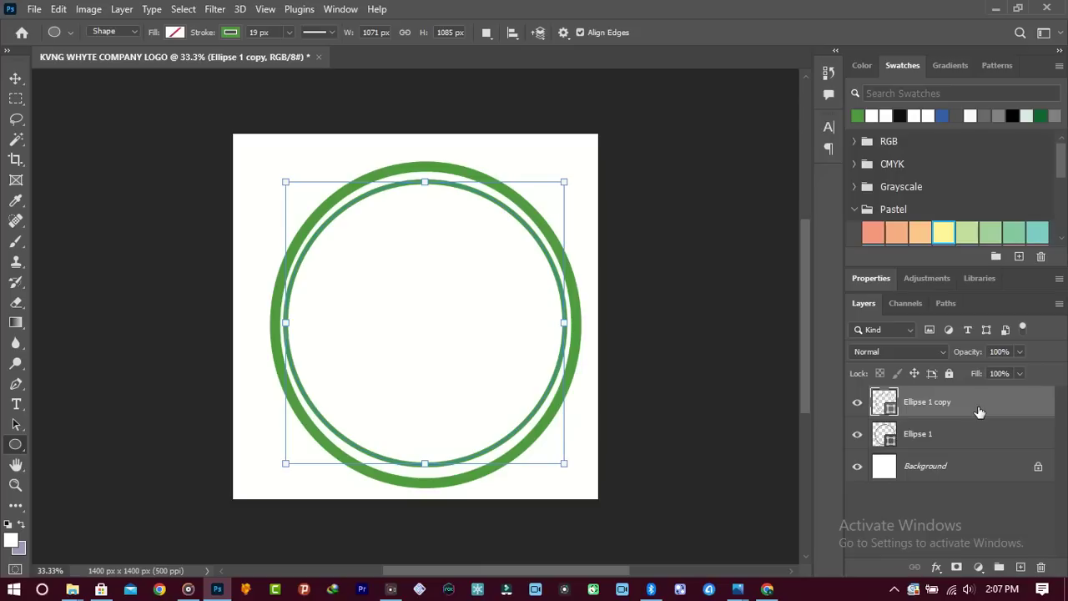
# Step: Duplicate the 19 px ring and shrink the copy to about 900 × 923 px by pulling in its upper-right corner
pyautogui.hotkey('ctrl', 'j')
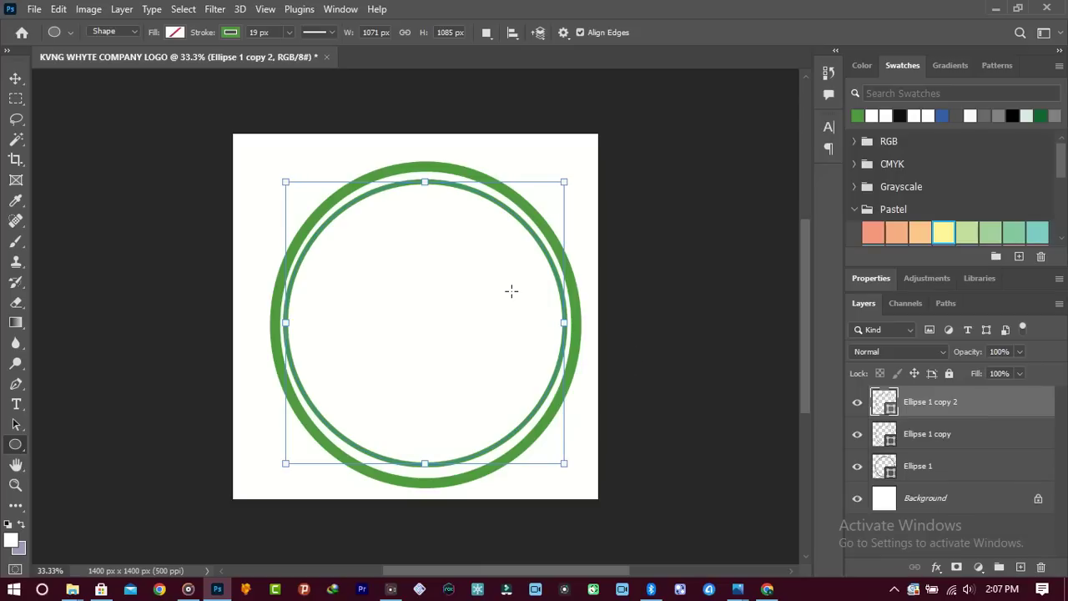
pyautogui.moveTo(566, 180); pyautogui.dragTo(519, 224)
pyautogui.moveTo(447, 293); pyautogui.dragTo(472, 286)
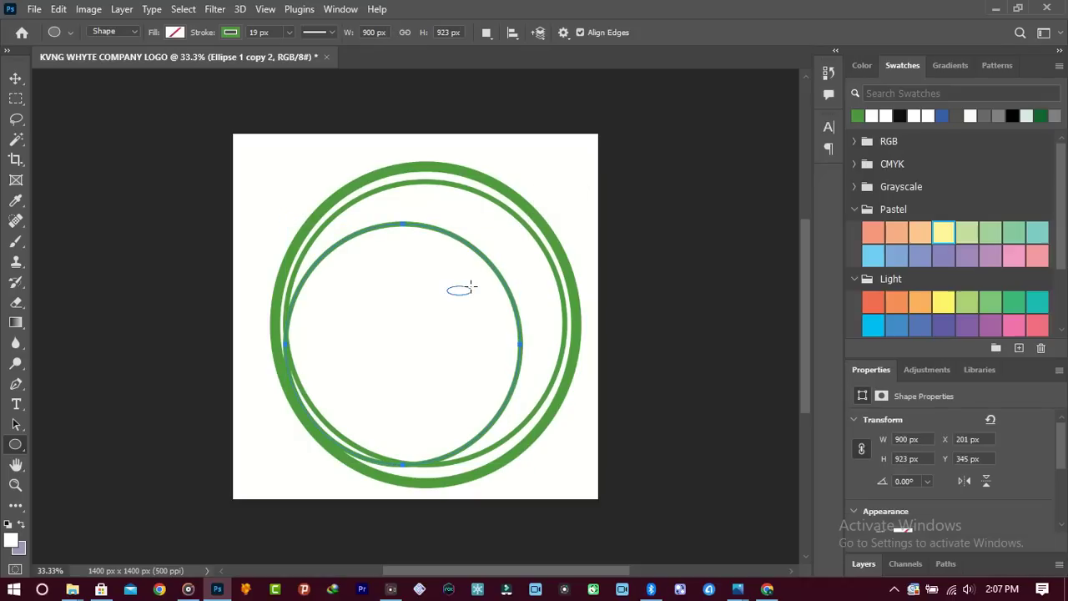
pyautogui.hotkey('ctrl', 'z')
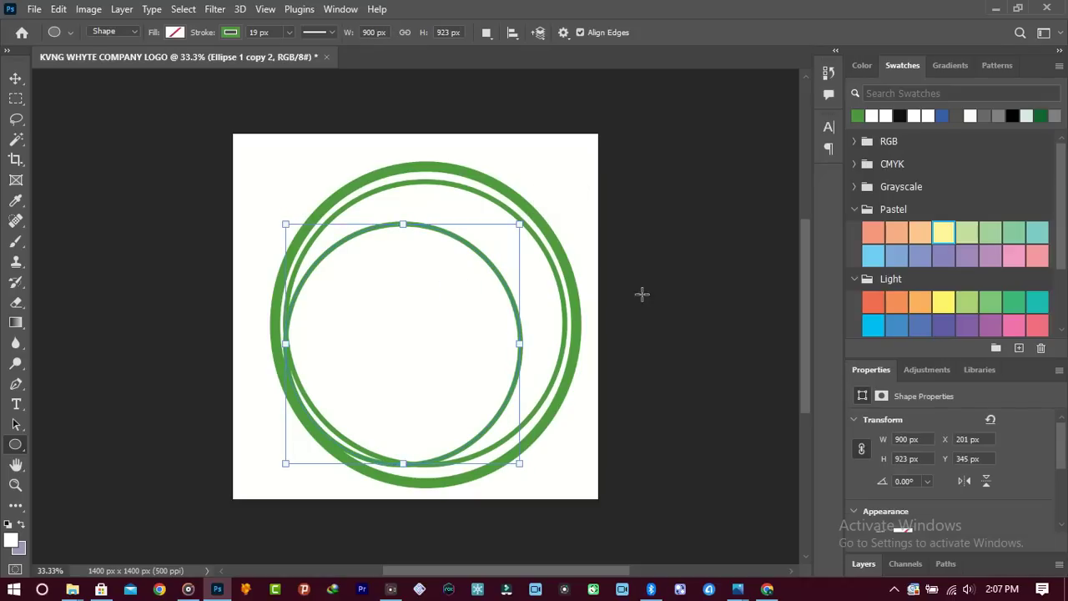
pyautogui.click(866, 565)
pyautogui.moveTo(870, 373); pyautogui.dragTo(873, 268)
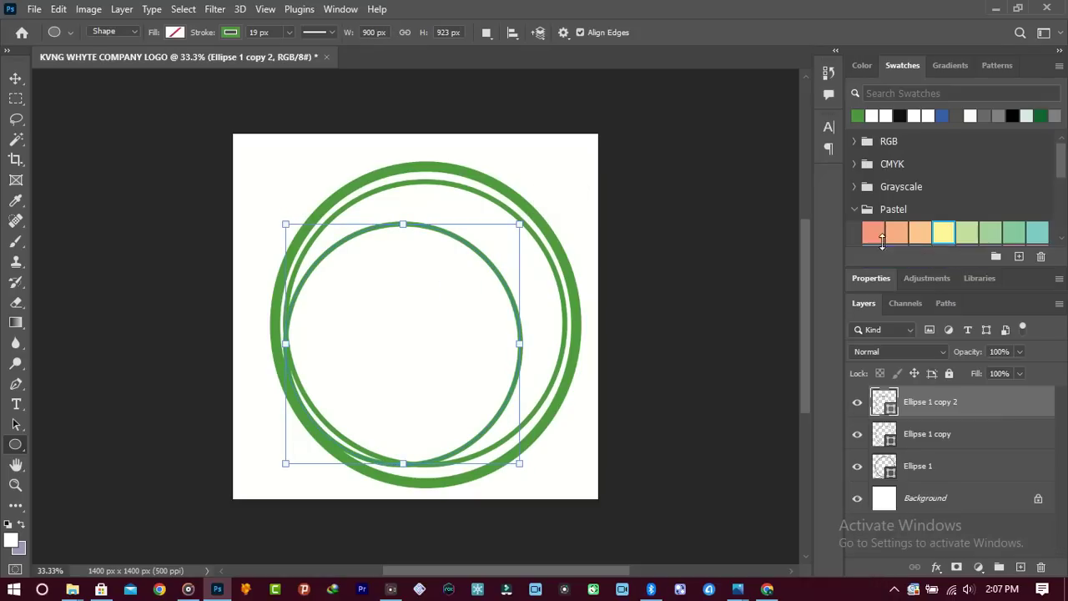
# Step: Move the smallest ring up and to the right until it is centred within the two larger rings
pyautogui.press('v')
pyautogui.hotkey('shift', 'Right')
pyautogui.hotkey('shift', 'Right')
pyautogui.hotkey('shift', 'Right')
pyautogui.hotkey('shift', 'Right')
pyautogui.hotkey('shift', 'Right')
pyautogui.hotkey('shift', 'Up')
pyautogui.hotkey('shift', 'Up')
pyautogui.hotkey('shift', 'Up')
pyautogui.hotkey('shift', 'Right')
pyautogui.hotkey('shift', 'Right')
pyautogui.hotkey('shift', 'Right')
pyautogui.hotkey('shift', 'Right')
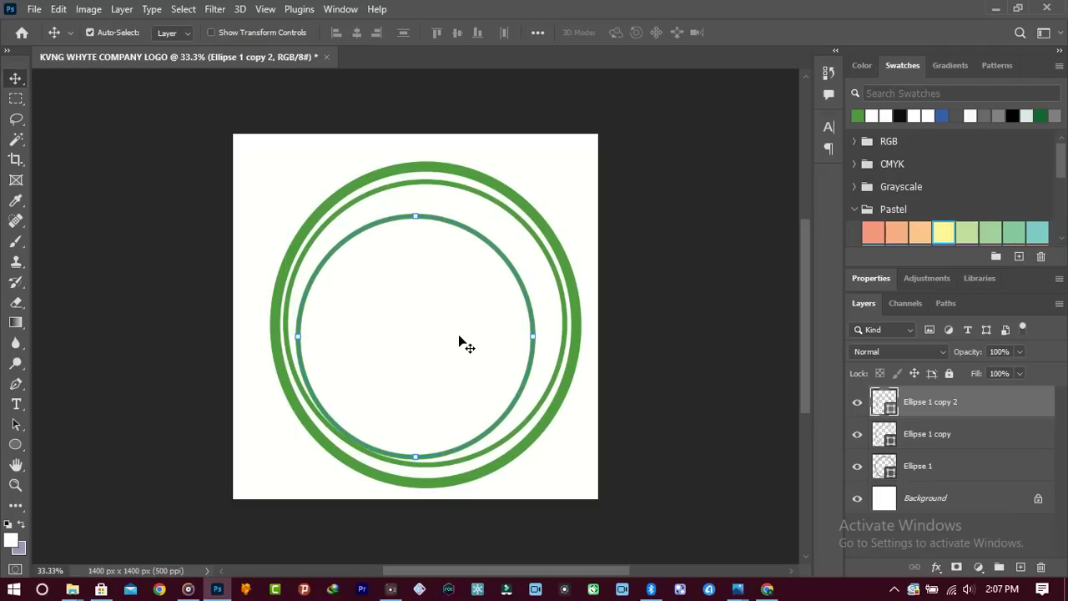
pyautogui.hotkey('shift', 'Up')
pyautogui.hotkey('shift', 'Up')
pyautogui.hotkey('shift', 'Up')
pyautogui.hotkey('shift', 'Up')
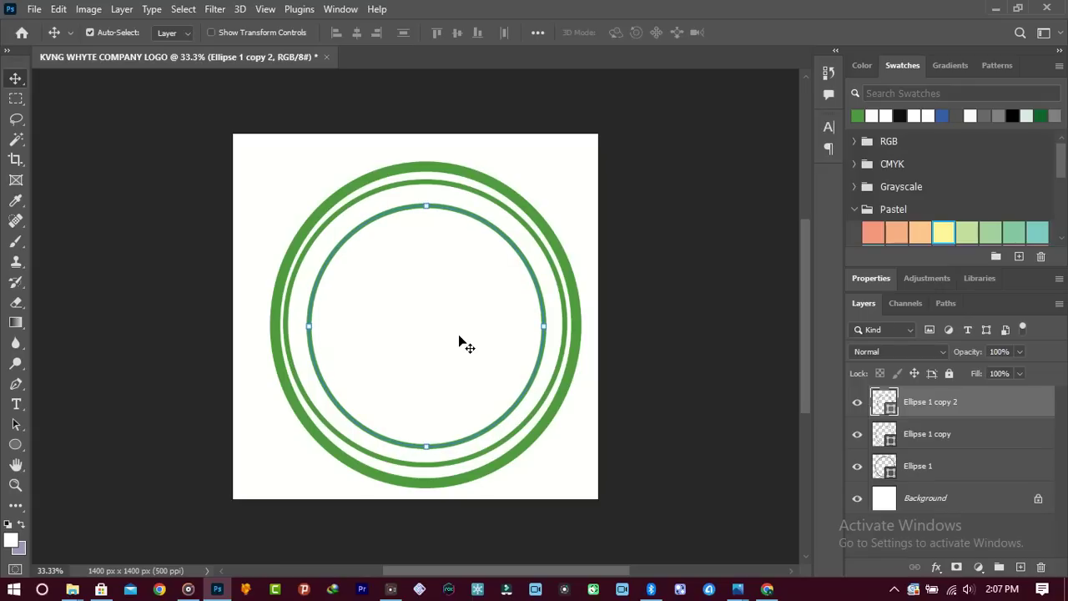
# Step: Scale the smallest ring proportionally to about 85% and keep it centred within the other rings
pyautogui.hotkey('ctrl', 't')
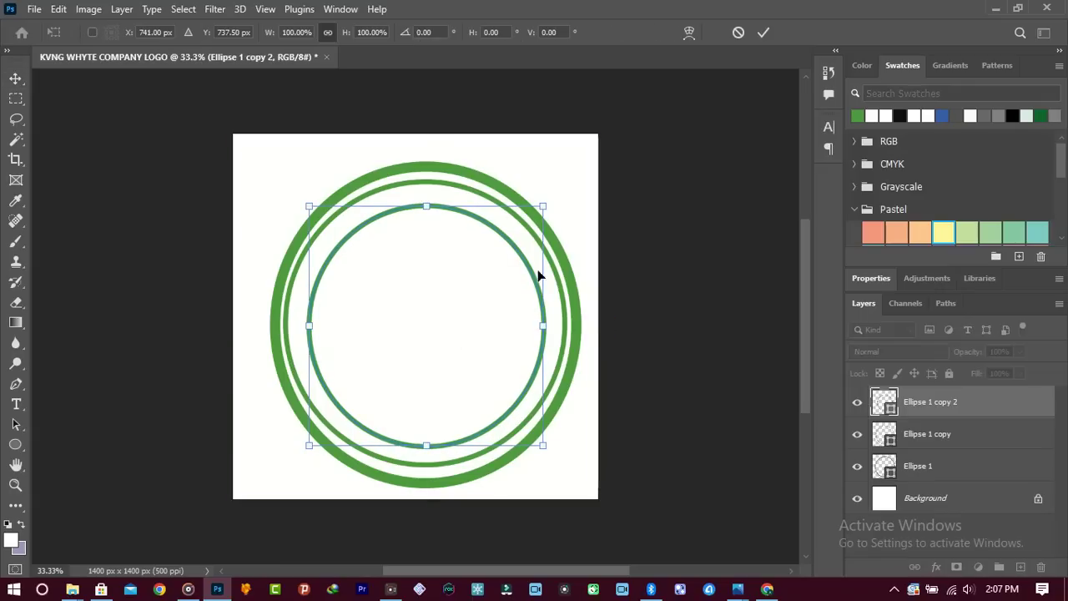
pyautogui.moveTo(544, 201); pyautogui.dragTo(508, 239)
pyautogui.moveTo(427, 329); pyautogui.dragTo(438, 315)
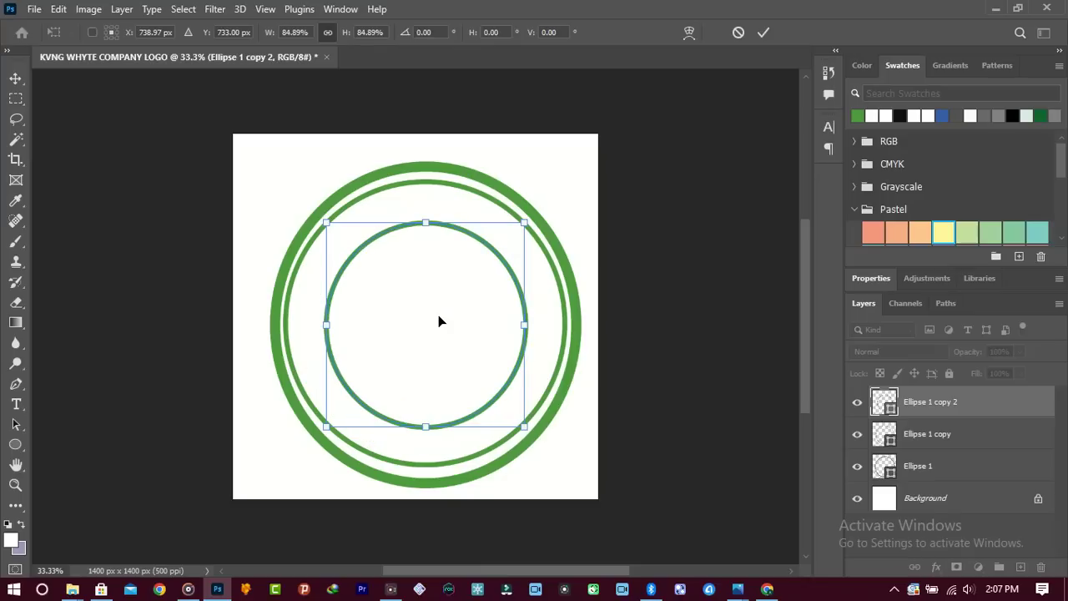
pyautogui.click(763, 31)
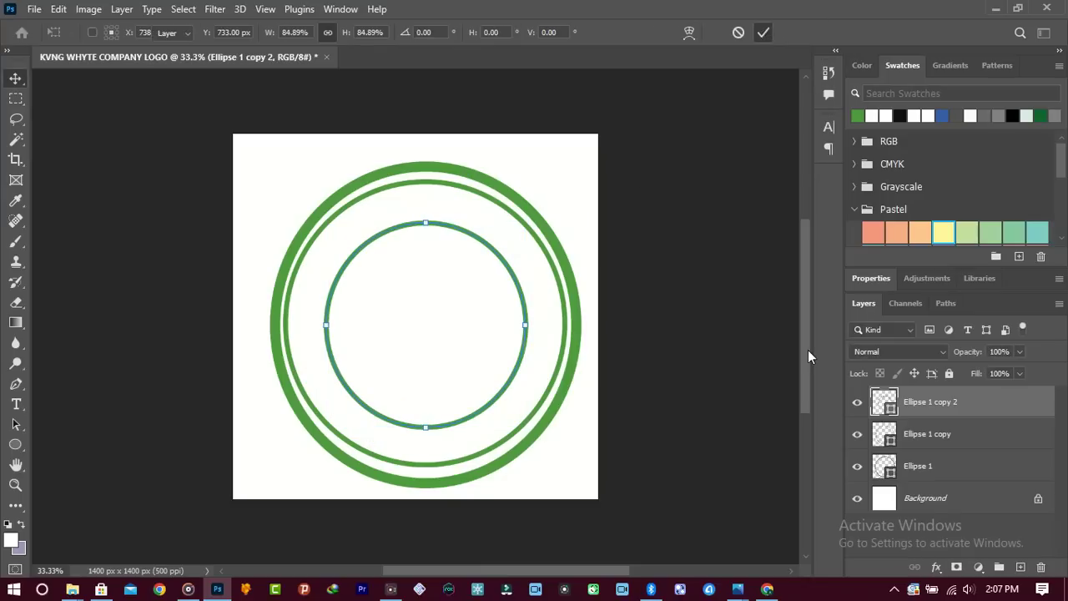
# Step: Reduce the stroke width of the outermost ring, Ellipse 1, to 24 px
pyautogui.click(954, 474)
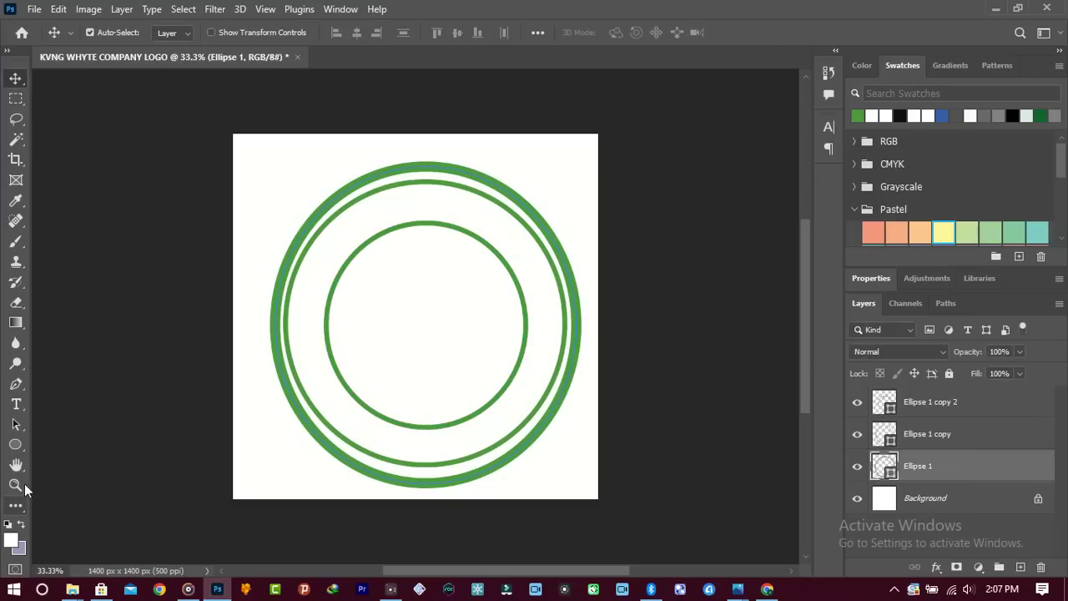
pyautogui.click(15, 446)
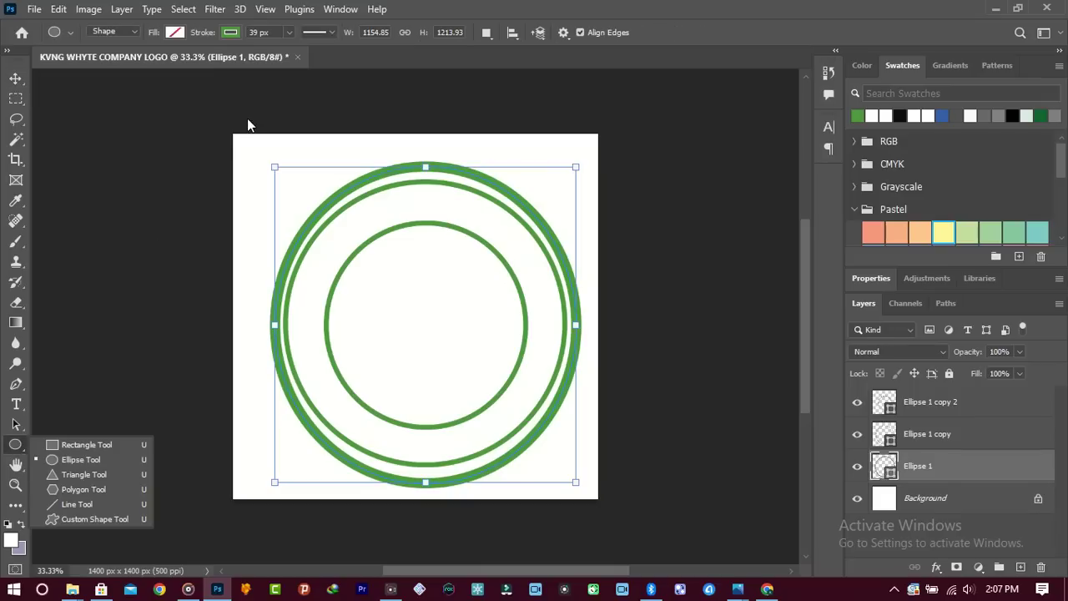
pyautogui.click(206, 34)
pyautogui.moveTo(208, 35)
pyautogui.mouseDown()
pyautogui.moveTo(193, 35)
pyautogui.moveTo(203, 38)
pyautogui.mouseUp()
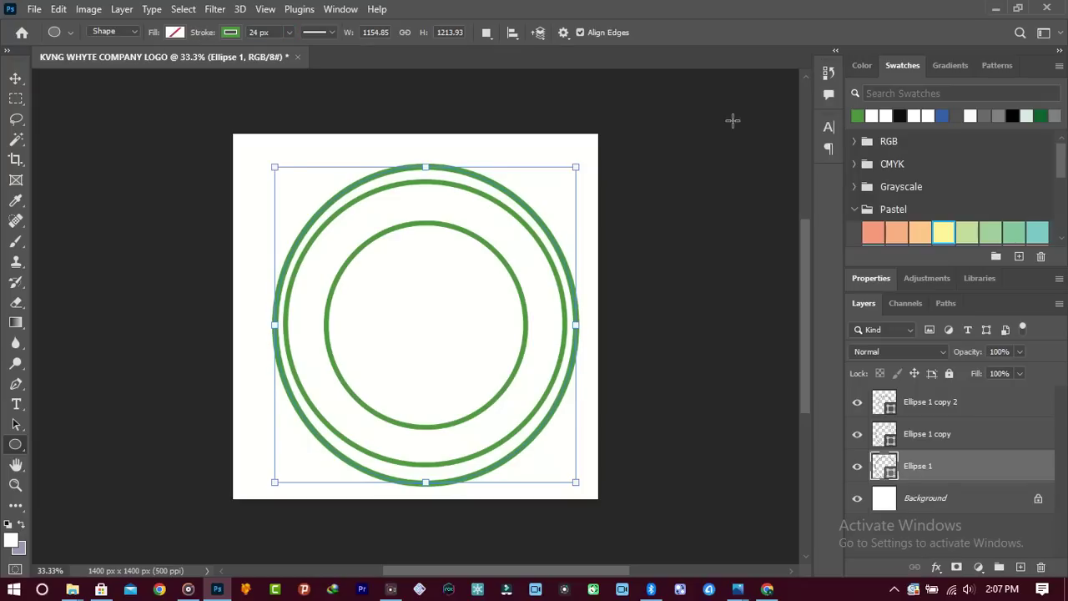
# Step: Nudge the outermost ring slightly up and to the left to adjust its spacing around the middle ring
pyautogui.click(928, 502)
pyautogui.press('v')
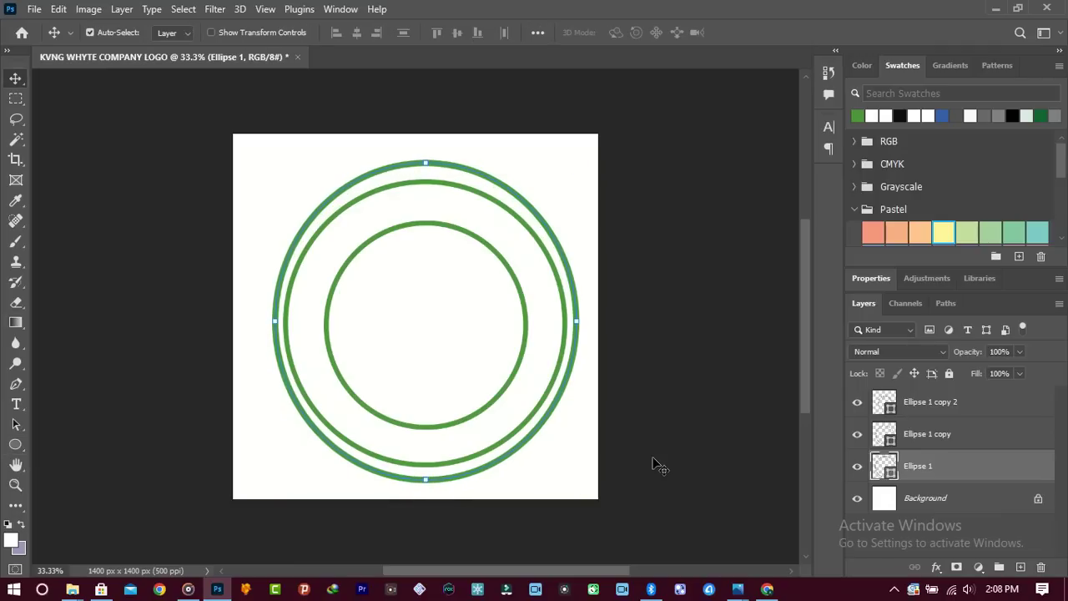
pyautogui.press('Left')
pyautogui.press('Left')
pyautogui.press('Left')
pyautogui.press('Down')
pyautogui.press('Down')
pyautogui.press('Down')
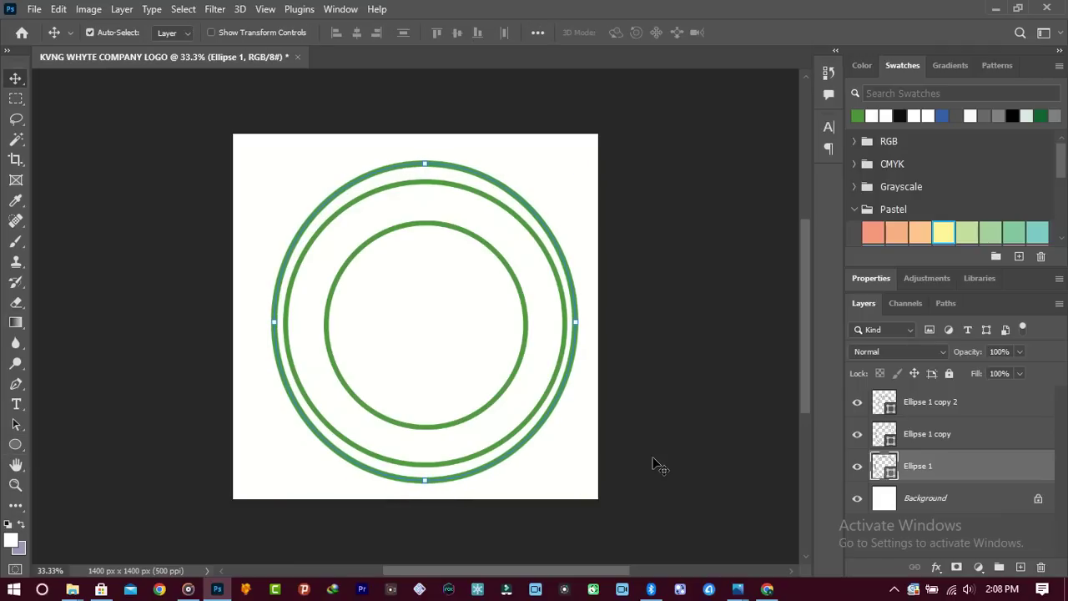
# Step: Add the text APPROVED in Arial Bold 13 pt inside the smallest ring, placed just above the Background layer
pyautogui.click(941, 497)
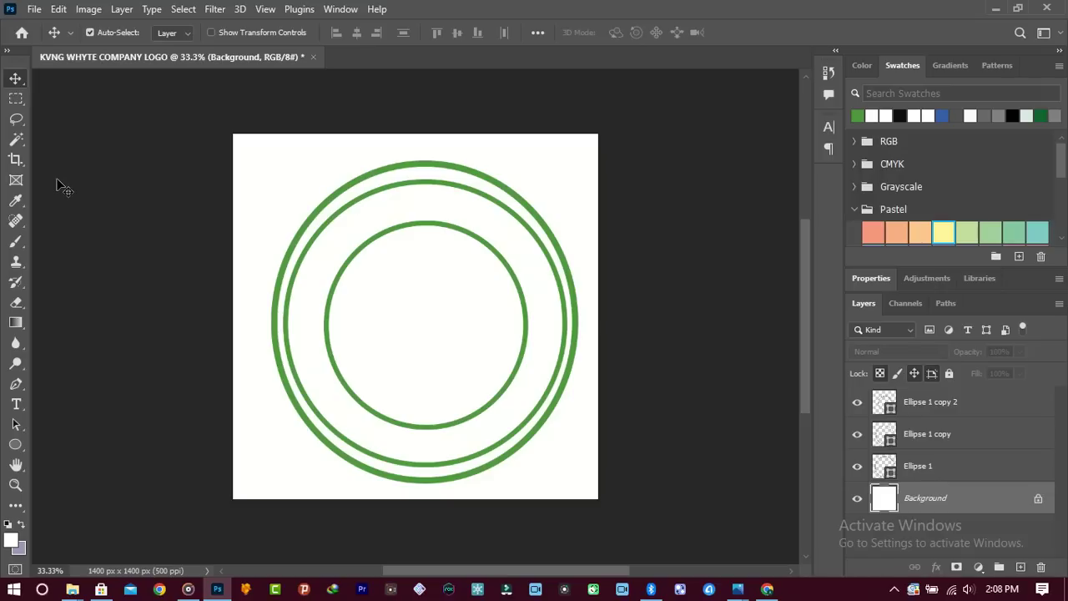
pyautogui.press('t')
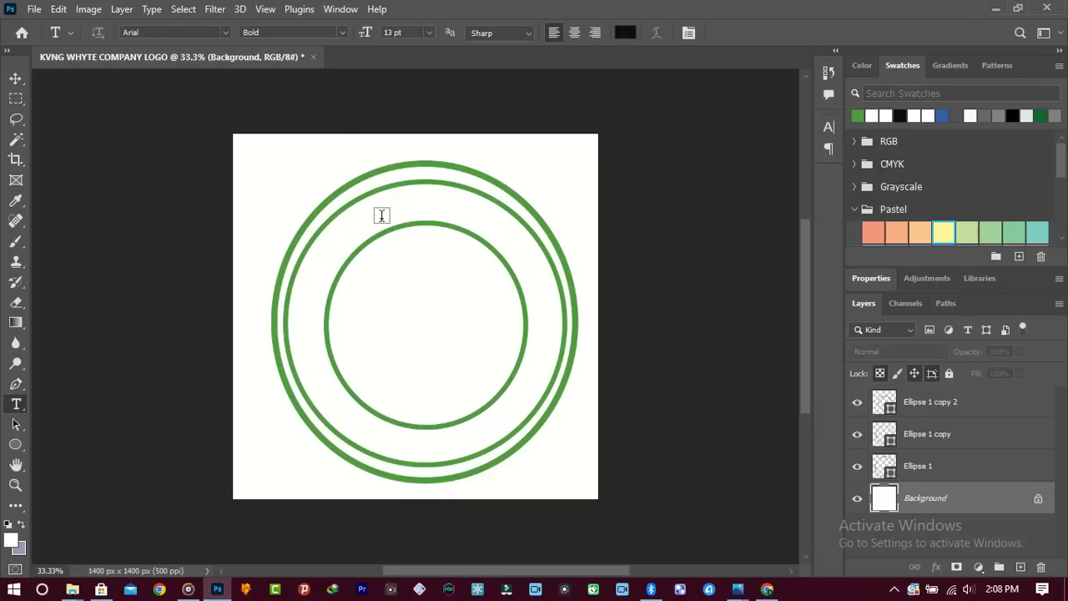
pyautogui.click(374, 319)
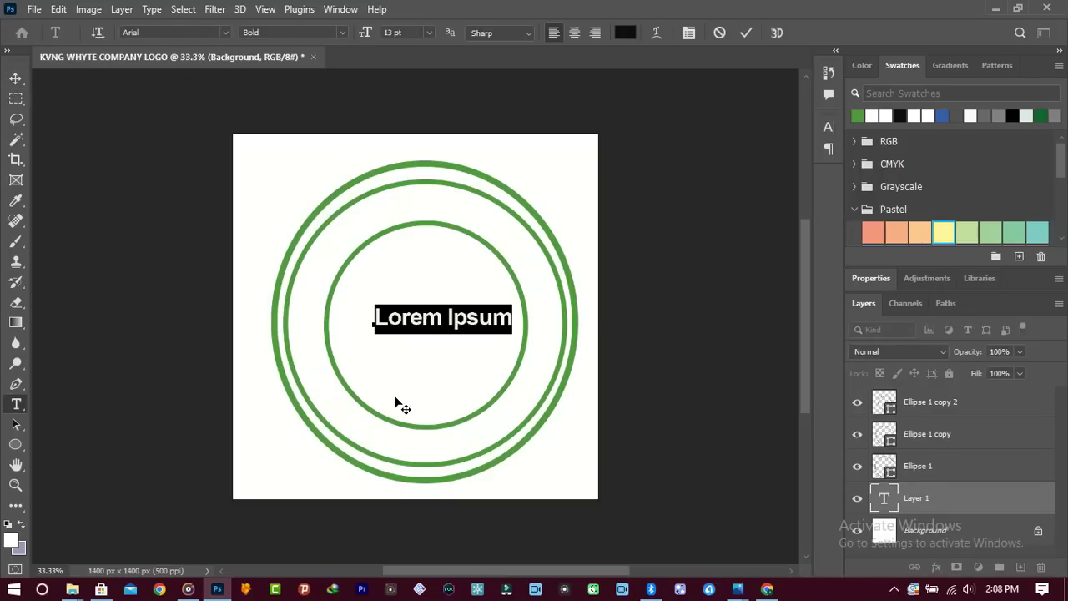
pyautogui.write('A')
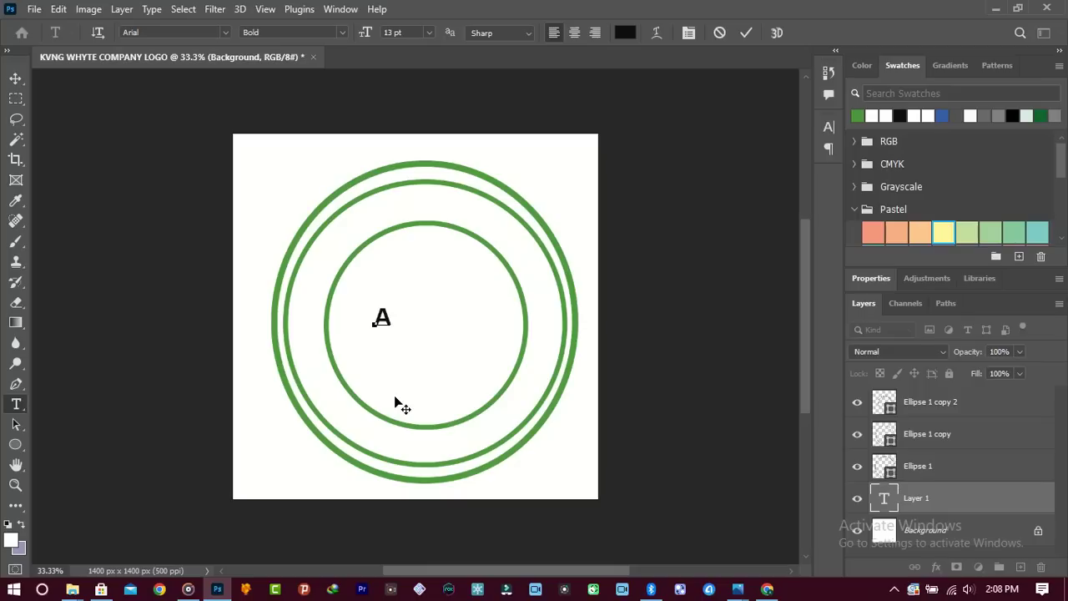
pyautogui.write('PPRO')
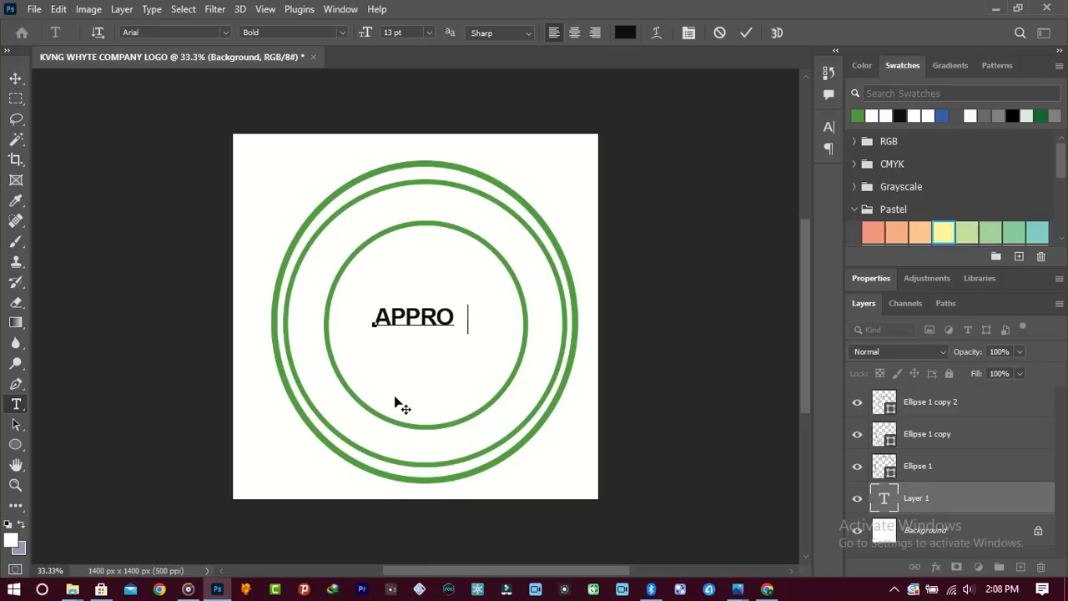
pyautogui.write('VED')
# Step: Colour the whole APPROVED text green, 4c9e3a, by sampling the colour from a ring
pyautogui.moveTo(500, 316); pyautogui.dragTo(152, 290)
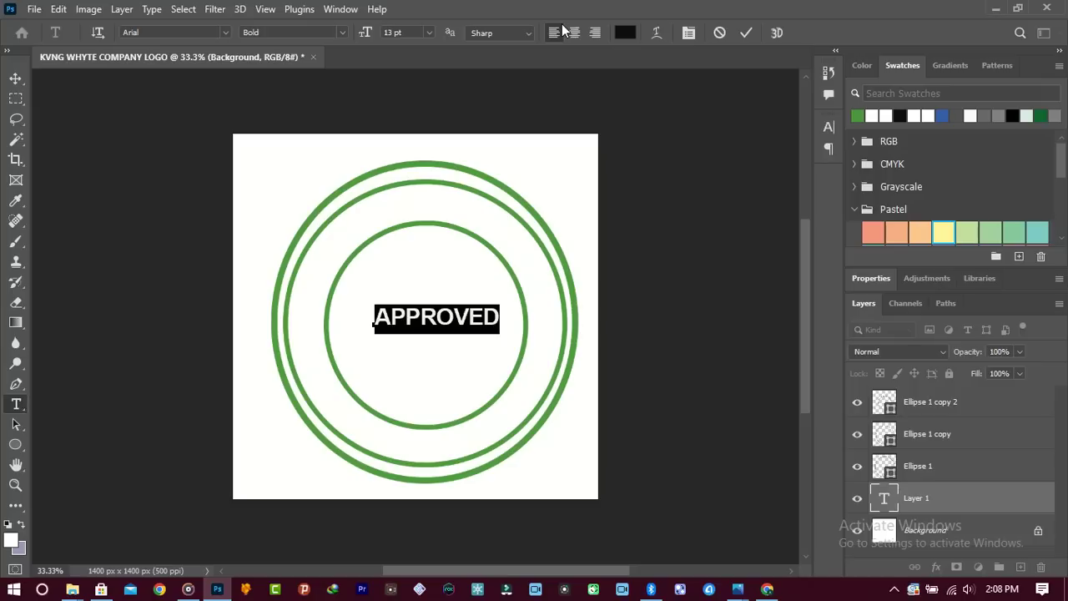
pyautogui.click(626, 32)
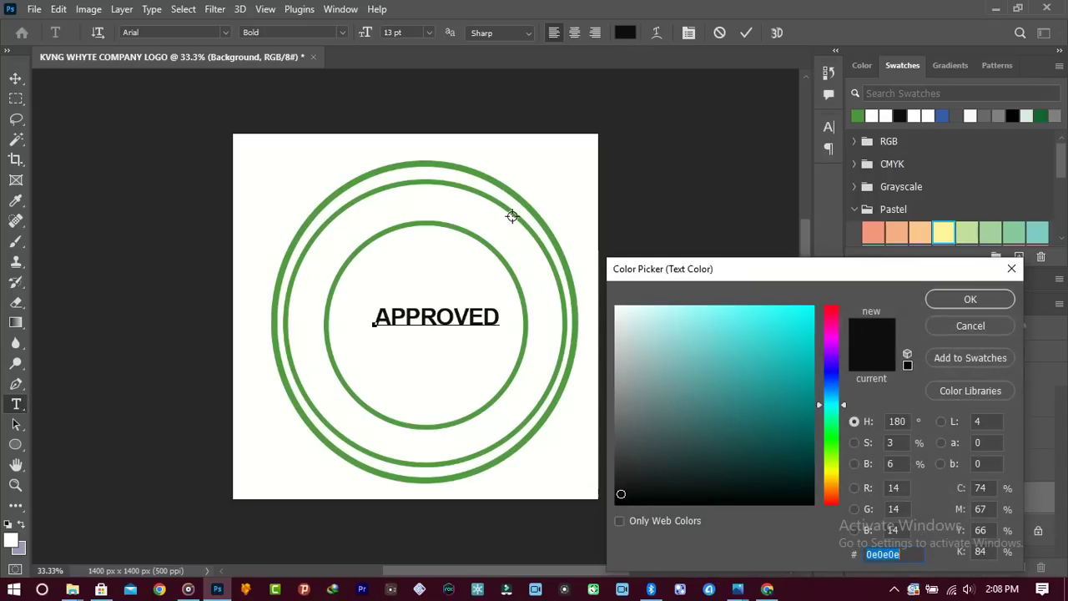
pyautogui.click(512, 215)
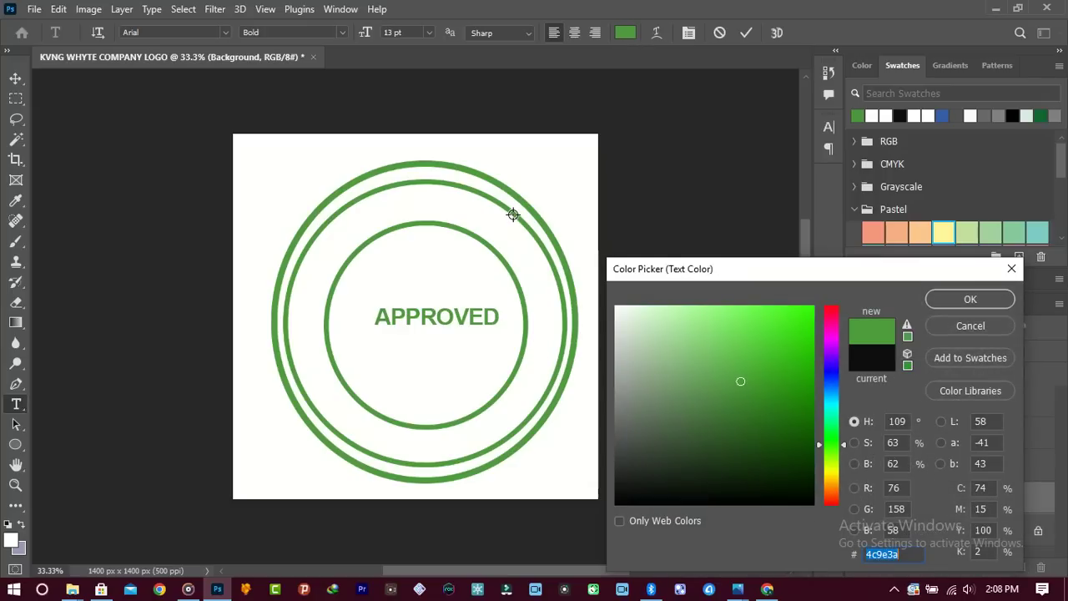
pyautogui.click(982, 290)
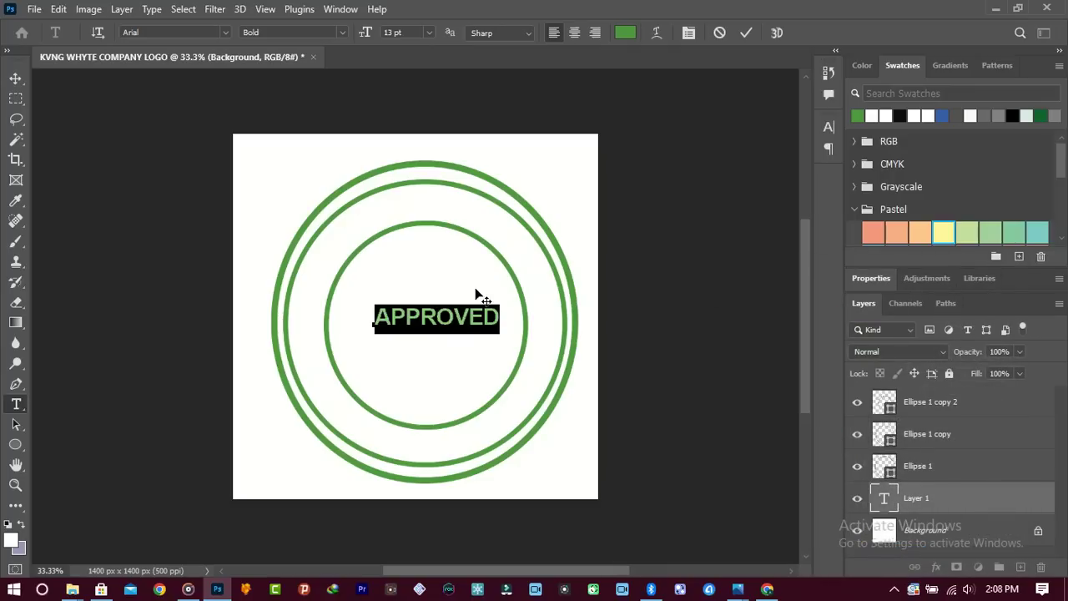
# Step: Change the APPROVED text to the Black style at 16 pt and centre it inside the smallest ring
pyautogui.click(341, 34)
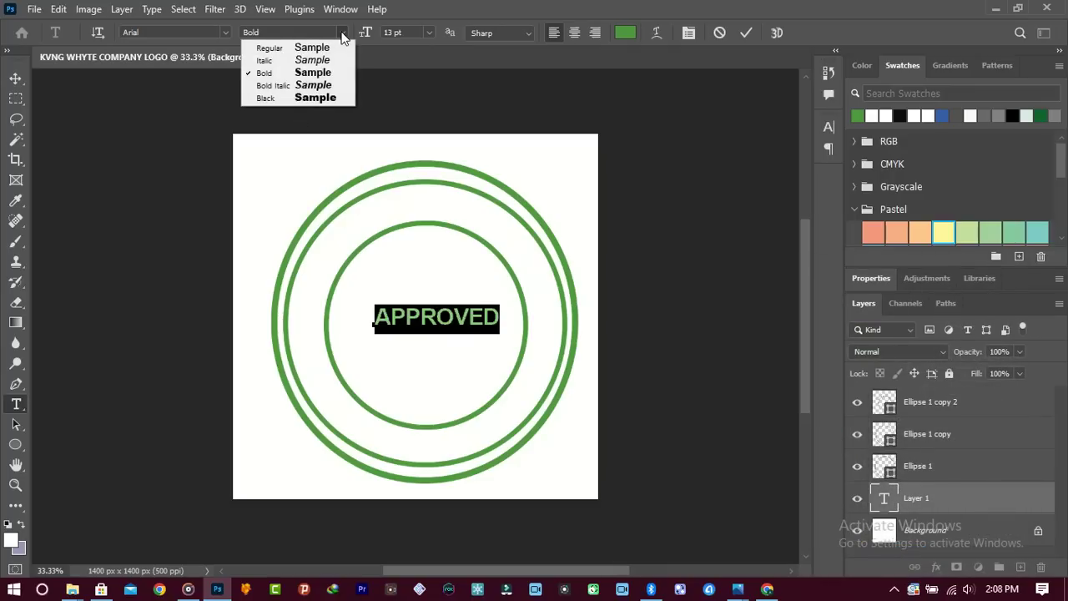
pyautogui.click(289, 99)
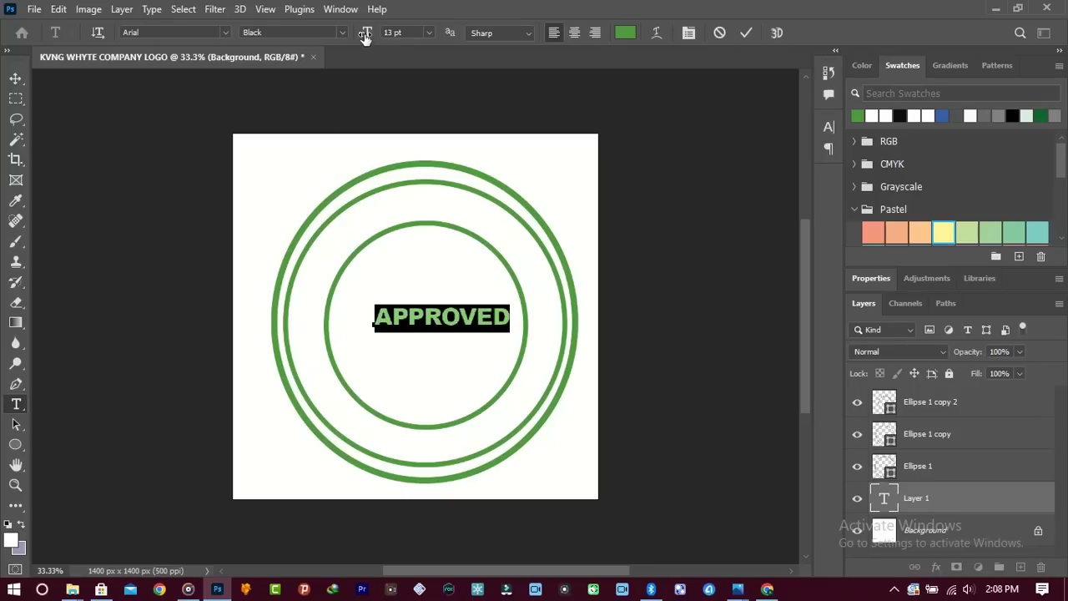
pyautogui.moveTo(363, 37); pyautogui.dragTo(367, 36)
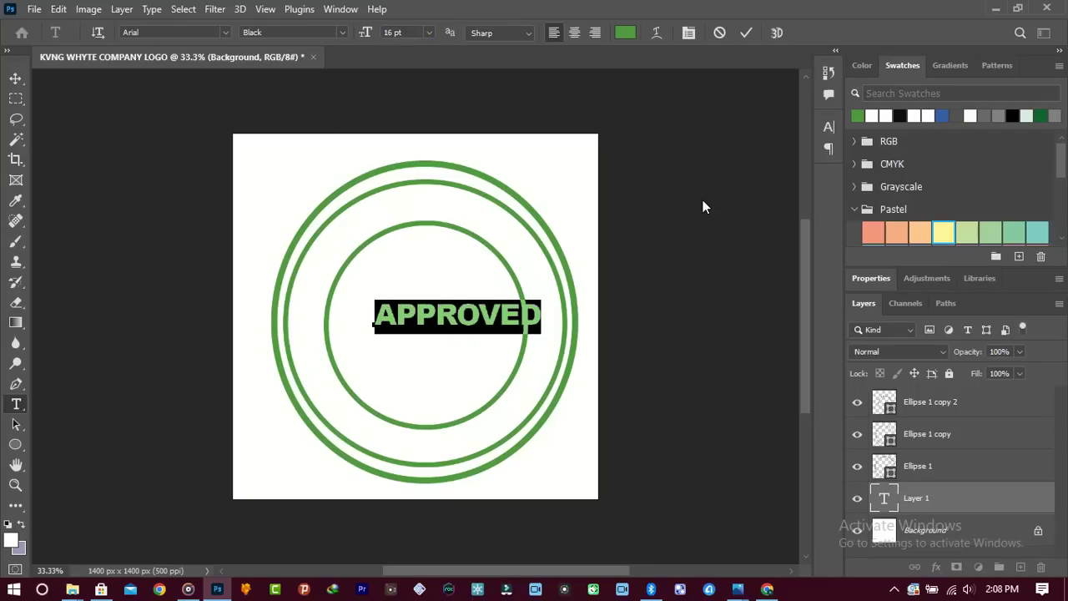
pyautogui.moveTo(569, 253); pyautogui.dragTo(533, 257)
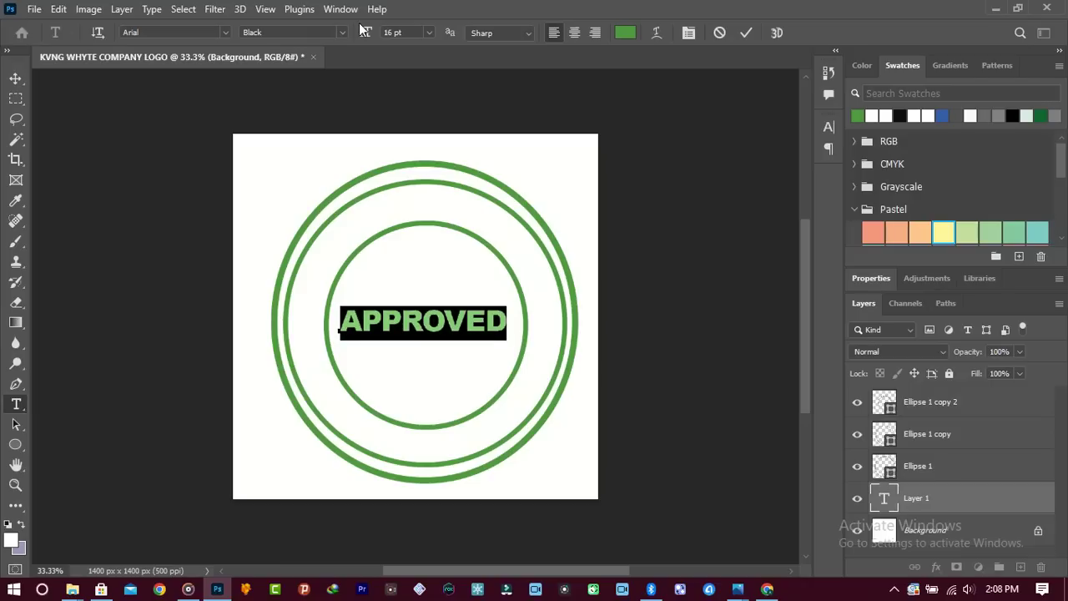
# Step: Try a 20 pt font size on the APPROVED text
pyautogui.click(387, 31)
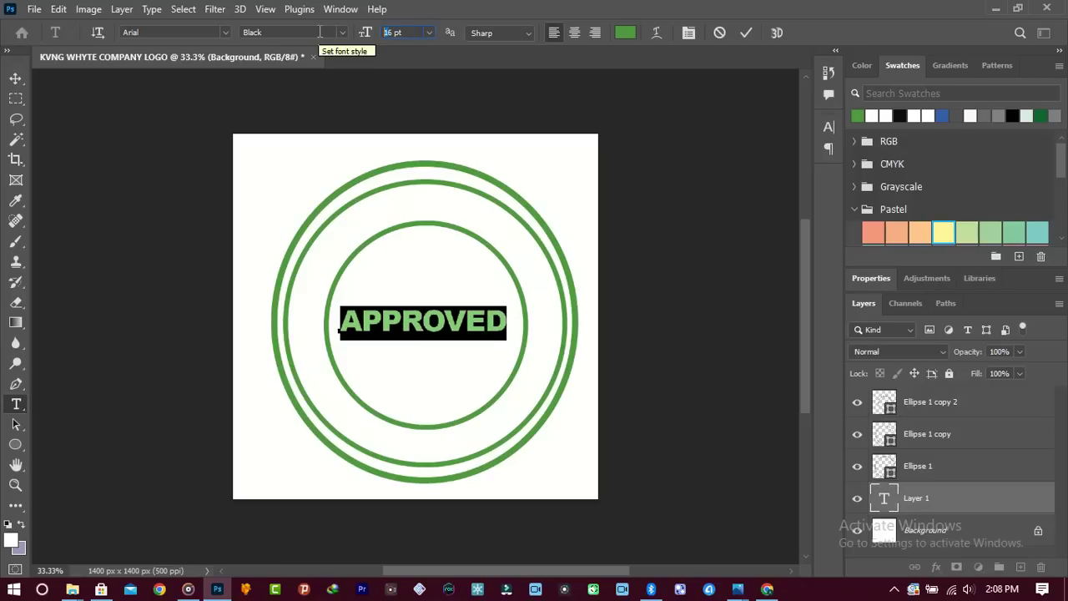
pyautogui.write('206')
pyautogui.press('Return')
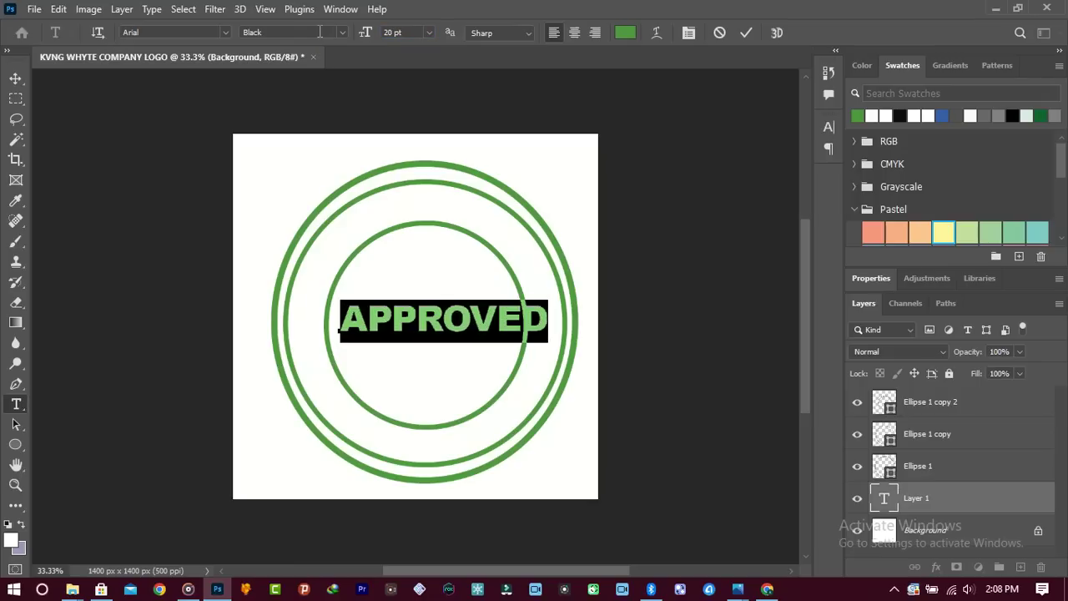
# Step: Set the font size of the APPROVED text to 18 pt
pyautogui.click(370, 32)
pyautogui.write('18')
pyautogui.press('Return')
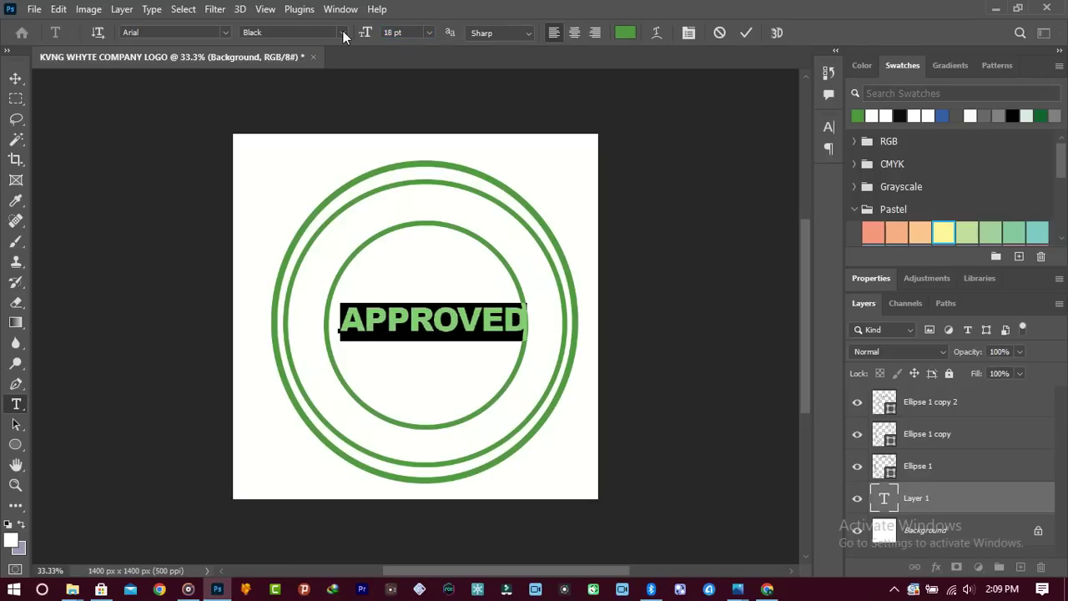
# Step: Commit the 18 pt APPROVED text and nudge it left and down until it is centred inside the smallest ring
pyautogui.click(748, 32)
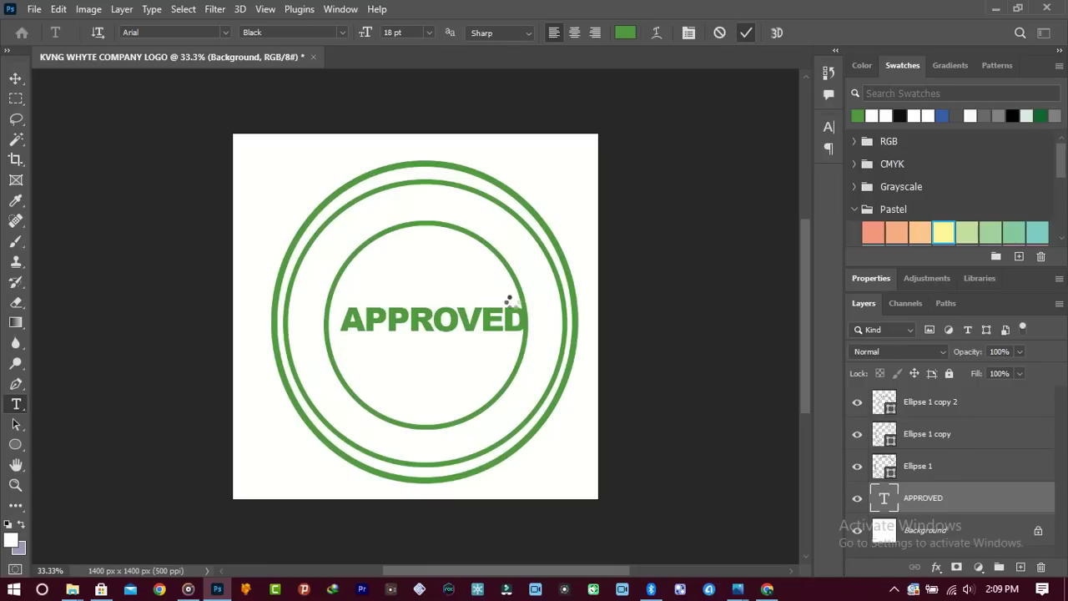
pyautogui.press('v')
pyautogui.press('Left')
pyautogui.press('Left')
pyautogui.press('Left')
pyautogui.press('Left')
pyautogui.press('Left')
pyautogui.press('Left')
pyautogui.press('Left')
pyautogui.press('Left')
pyautogui.press('Left')
pyautogui.press('Left')
pyautogui.press('Left')
pyautogui.press('Left')
pyautogui.press('Left')
pyautogui.press('Left')
pyautogui.press('Left')
pyautogui.press('Left')
pyautogui.press('Left')
pyautogui.press('Left')
pyautogui.press('Left')
pyautogui.press('Left')
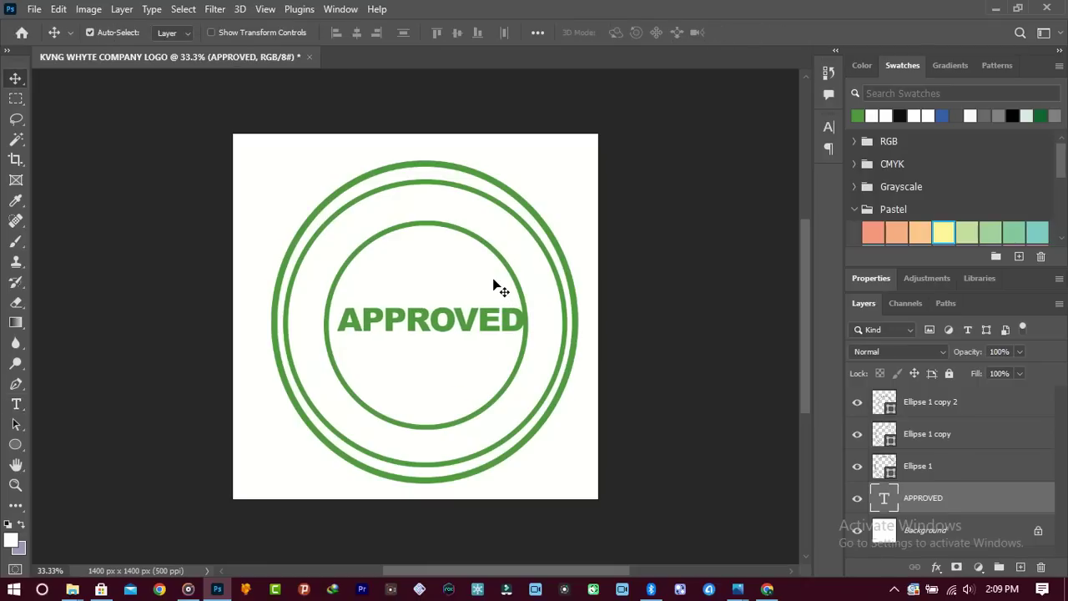
pyautogui.press('Down')
pyautogui.press('Down')
pyautogui.press('Down')
pyautogui.press('Down')
pyautogui.press('Down')
pyautogui.press('Down')
pyautogui.press('Down')
pyautogui.press('Down')
pyautogui.press('Down')
pyautogui.press('Down')
pyautogui.press('Down')
pyautogui.press('Down')
pyautogui.press('Down')
pyautogui.press('Down')
pyautogui.press('Down')
pyautogui.press('Down')
pyautogui.press('Down')
pyautogui.press('Down')
pyautogui.press('Down')
pyautogui.press('Down')
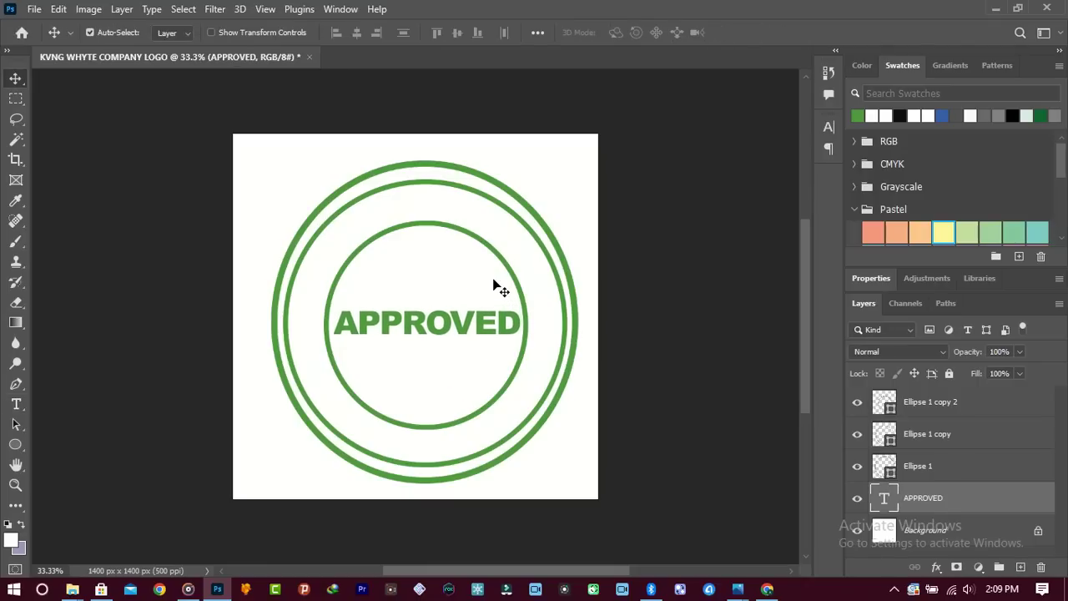
pyautogui.press('Up')
pyautogui.press('Up')
pyautogui.press('Up')
pyautogui.press('Up')
pyautogui.press('Up')
pyautogui.press('Up')
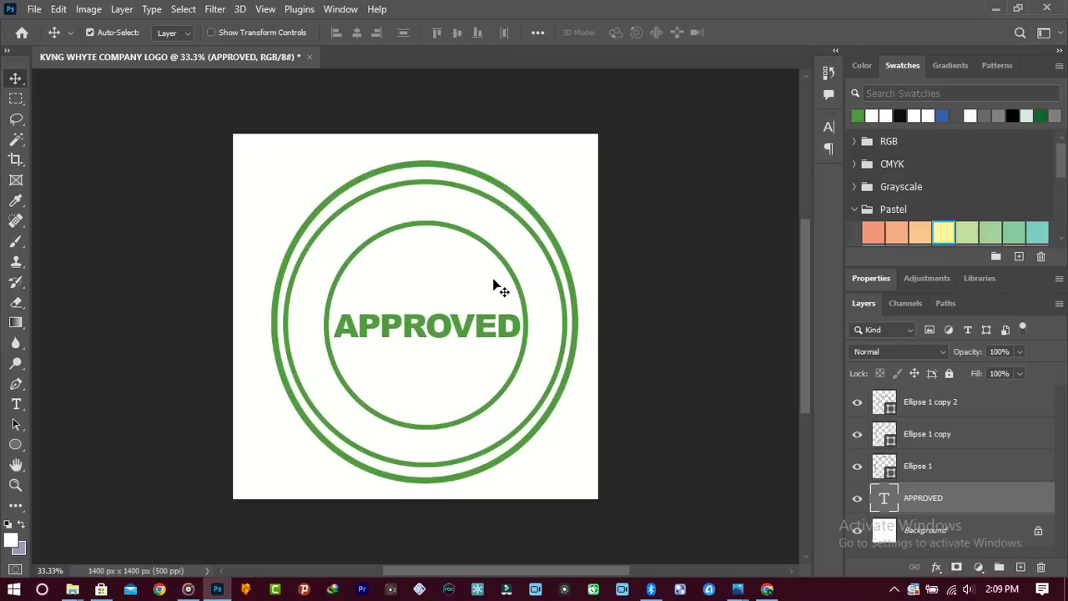
# Step: Add a new text reading DATE: above APPROVED inside the smallest ring
pyautogui.press('t')
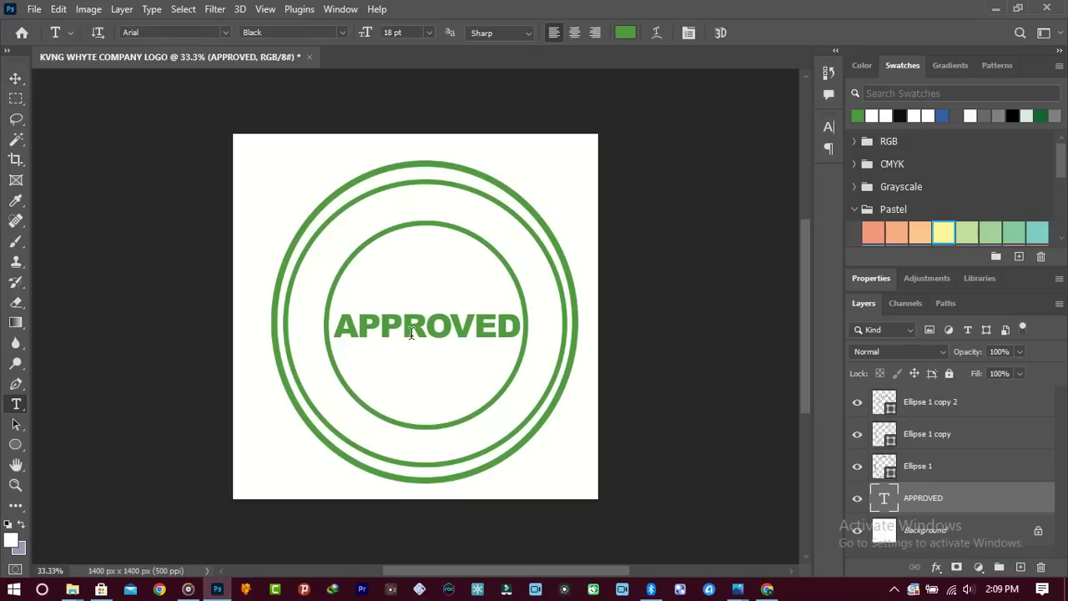
pyautogui.click(392, 273)
pyautogui.write('D')
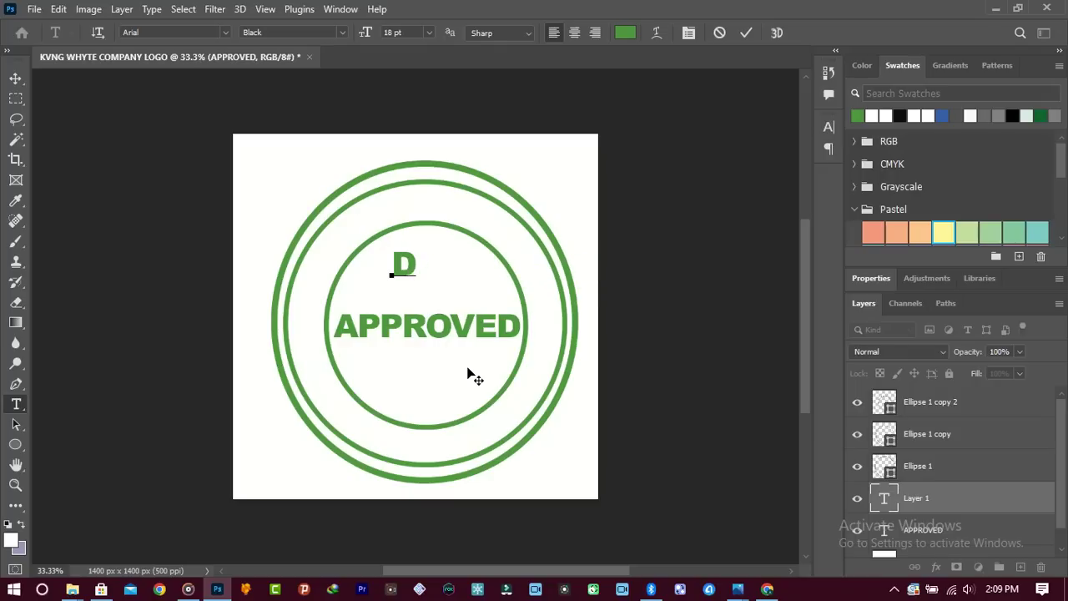
pyautogui.write('ATE')
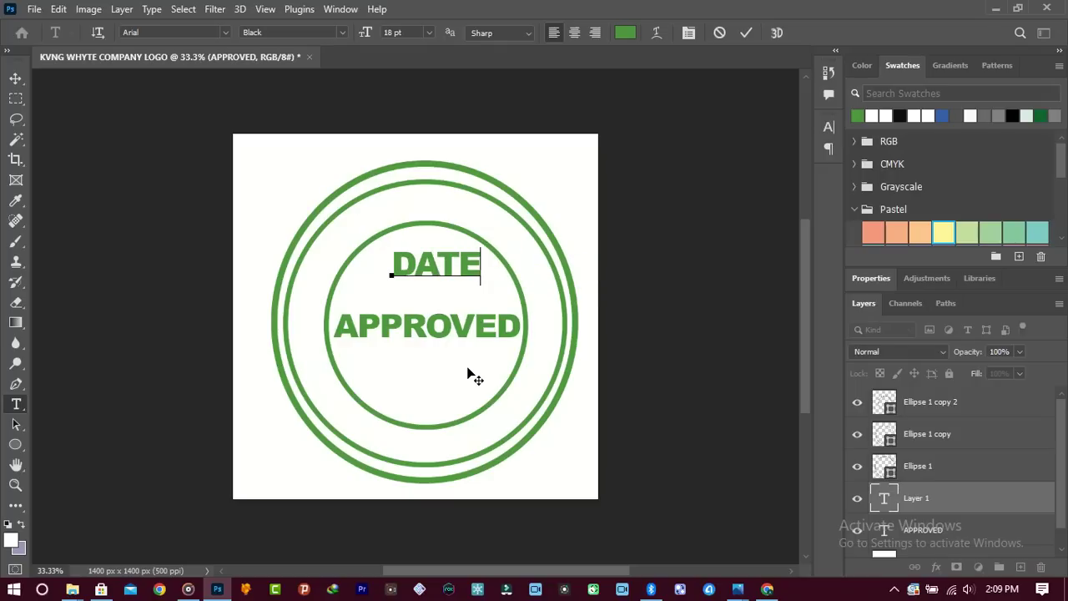
pyautogui.hotkey('ctrl', 'a')
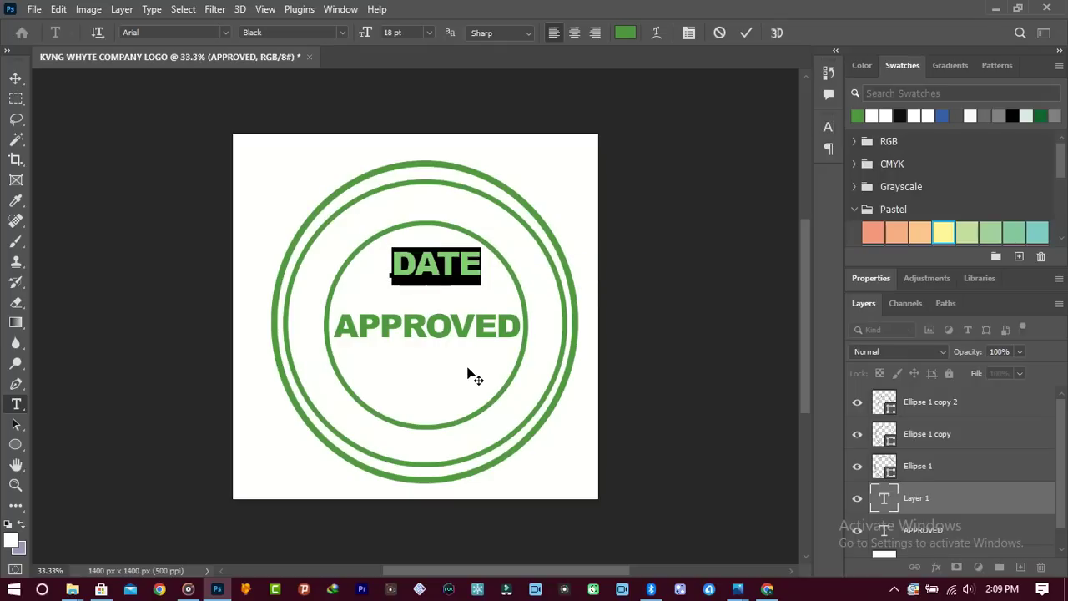
pyautogui.press('Right')
pyautogui.write(':')
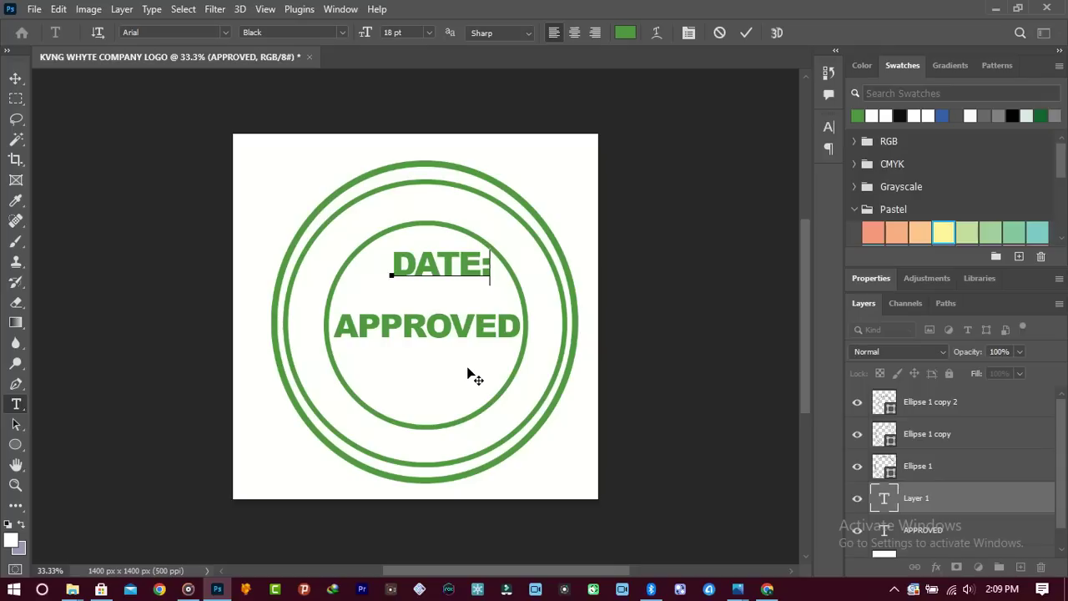
# Step: Change the whole DATE: text to the Bold style at 9 pt
pyautogui.hotkey('ctrl', 'a')
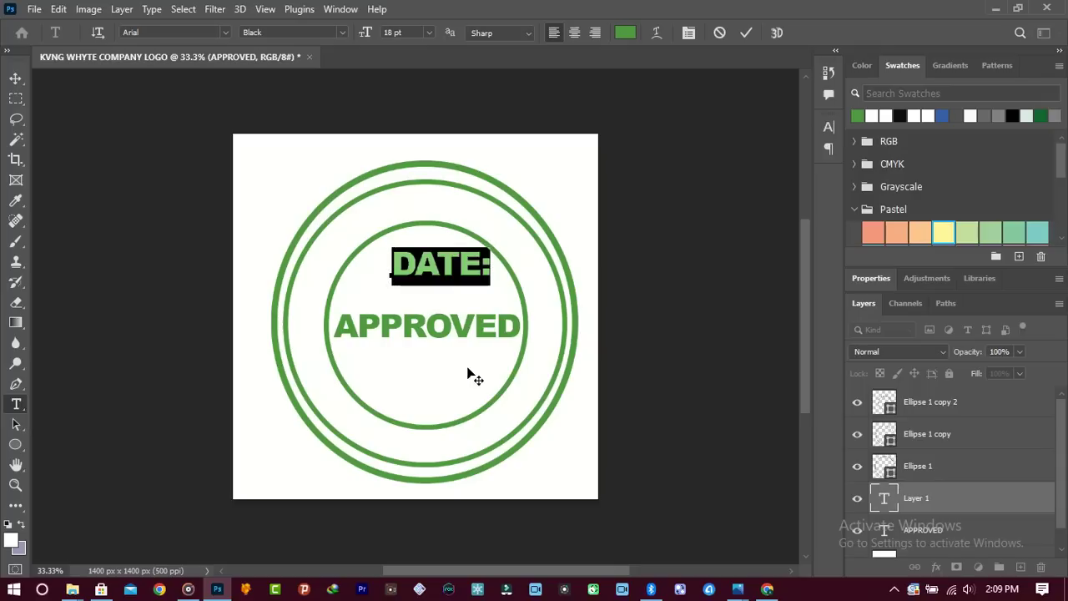
pyautogui.click(344, 32)
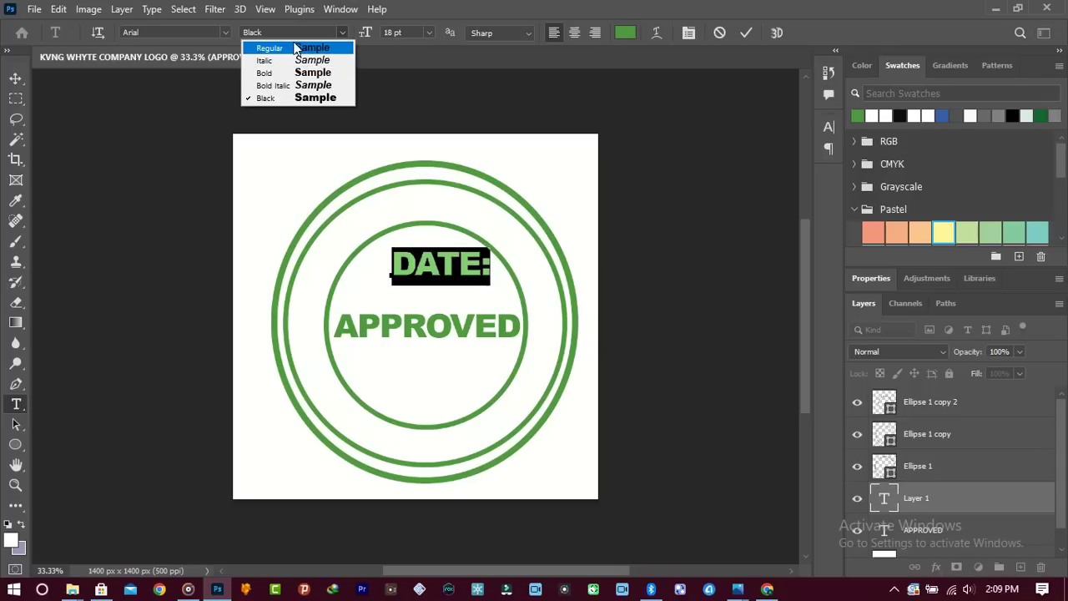
pyautogui.click(288, 73)
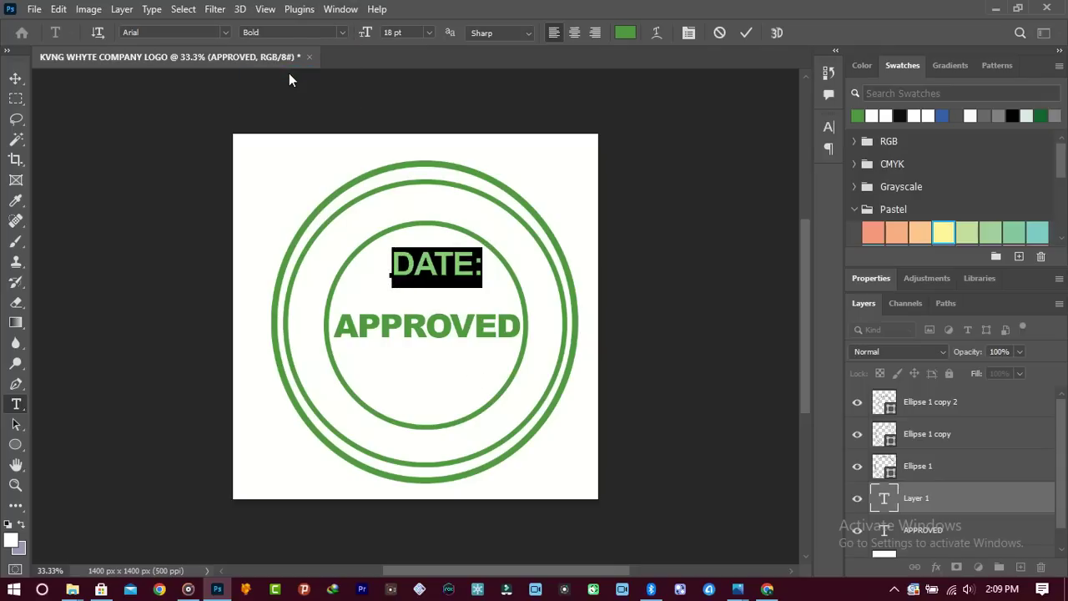
pyautogui.click(343, 31)
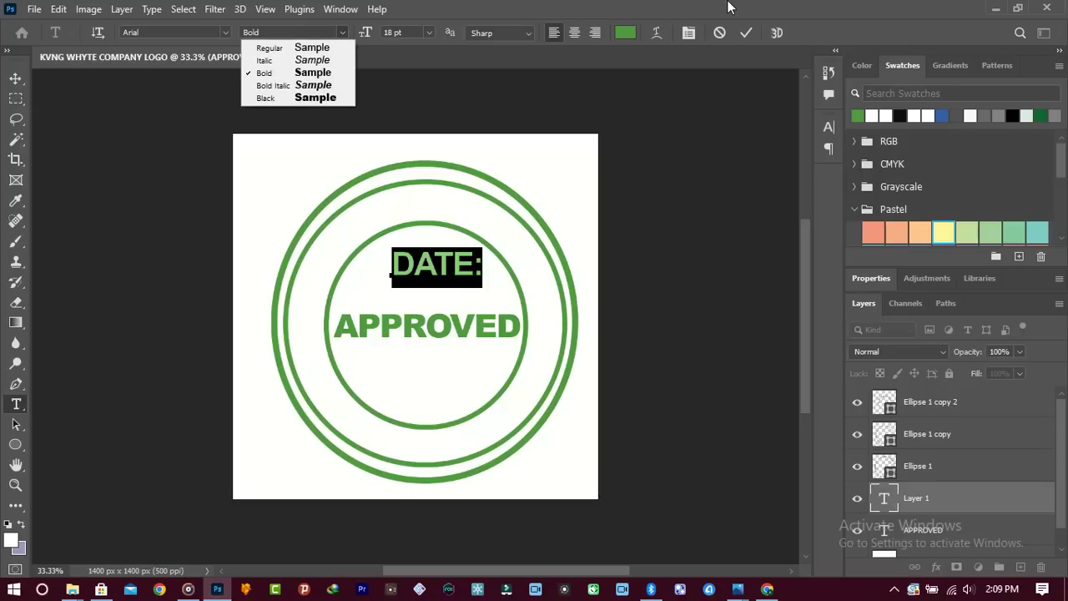
pyautogui.click(344, 31)
pyautogui.click(396, 32)
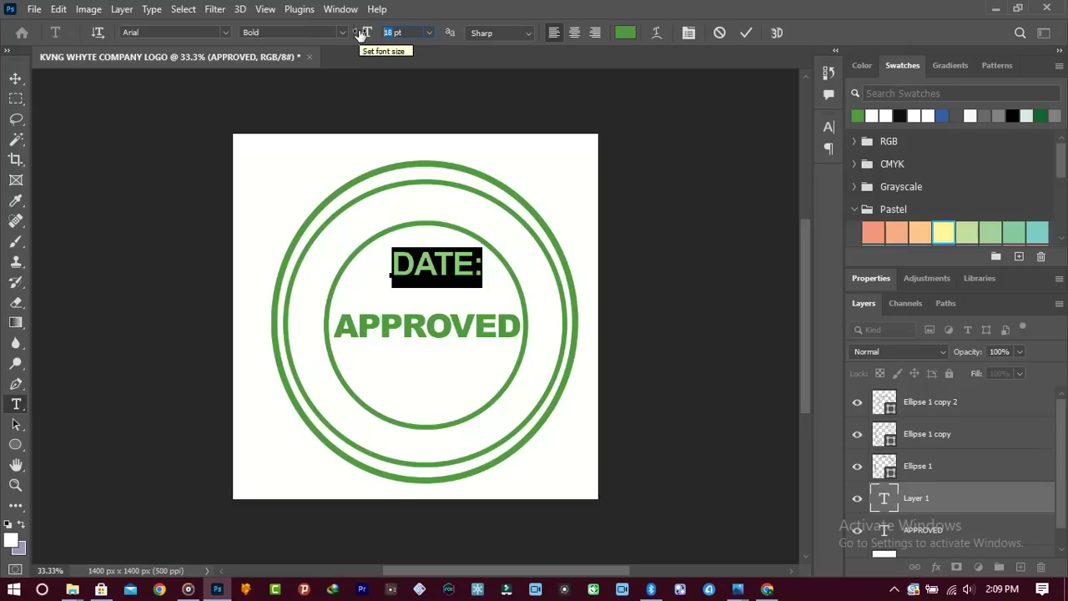
pyautogui.write('9')
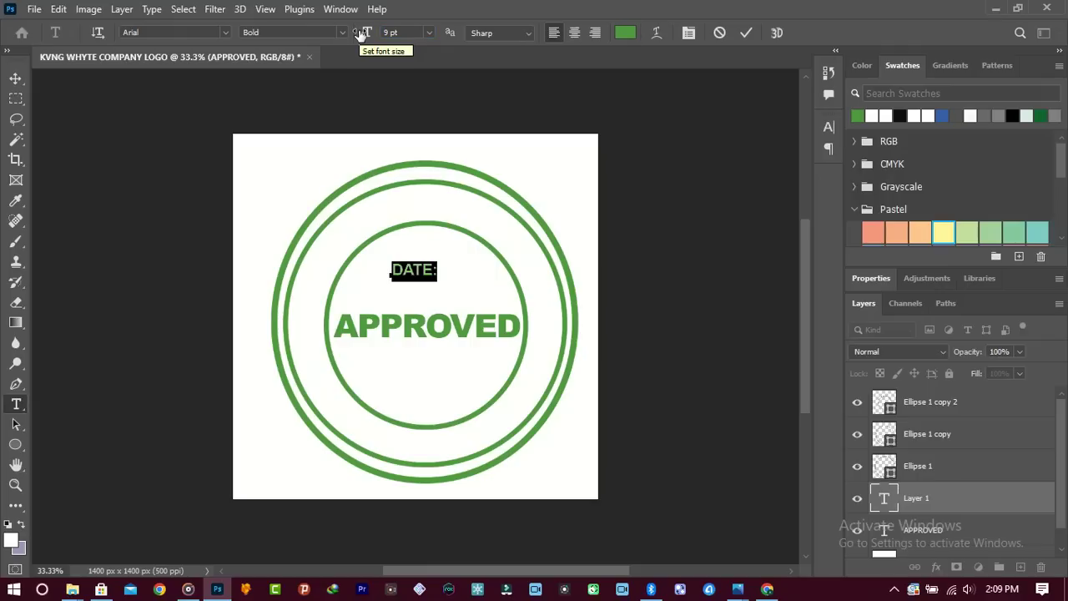
pyautogui.click(747, 33)
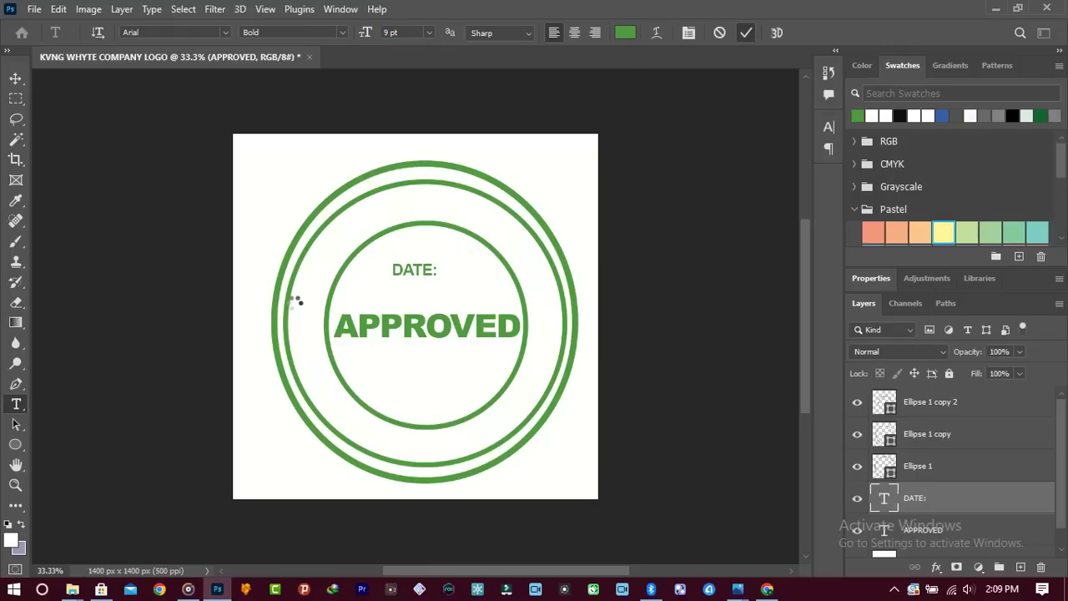
# Step: Move the DATE: text just below APPROVED and extend it to read DATE: 31ST 2023
pyautogui.press('v')
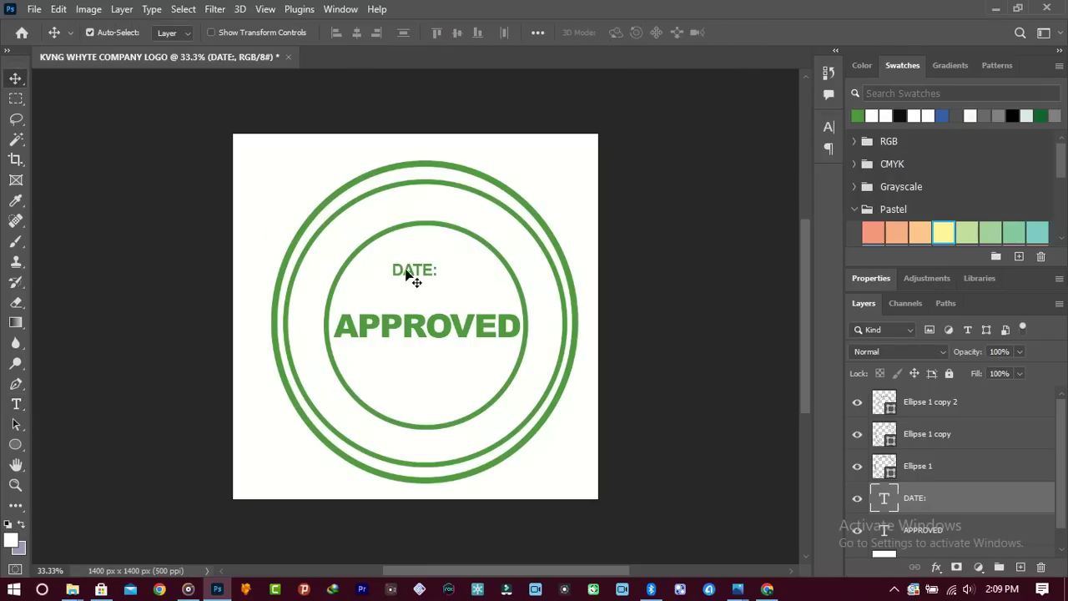
pyautogui.moveTo(406, 273); pyautogui.dragTo(375, 361)
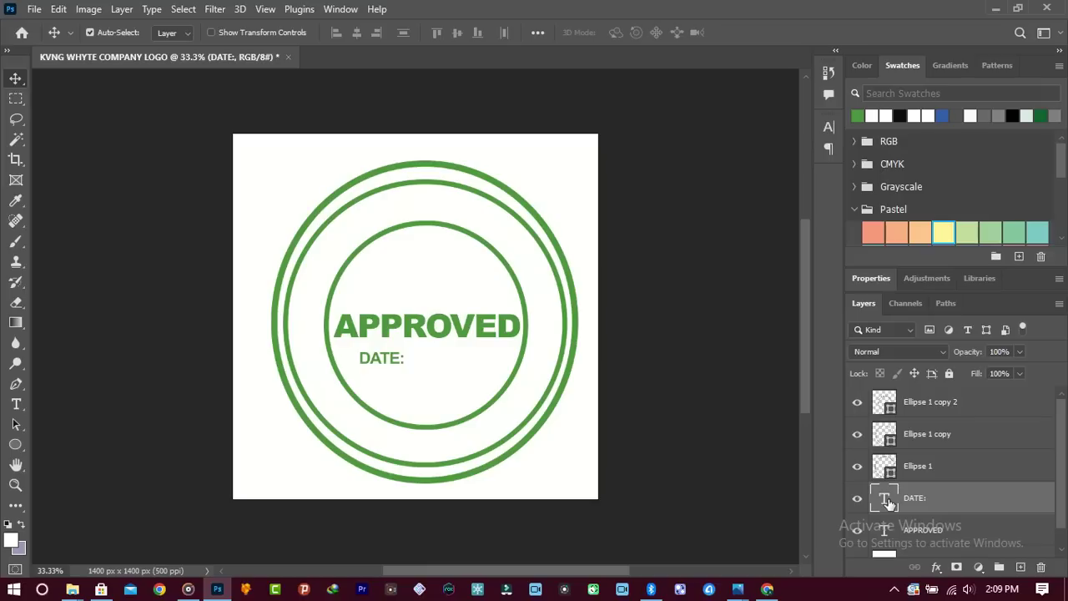
pyautogui.doubleClick(392, 359)
pyautogui.click(405, 358)
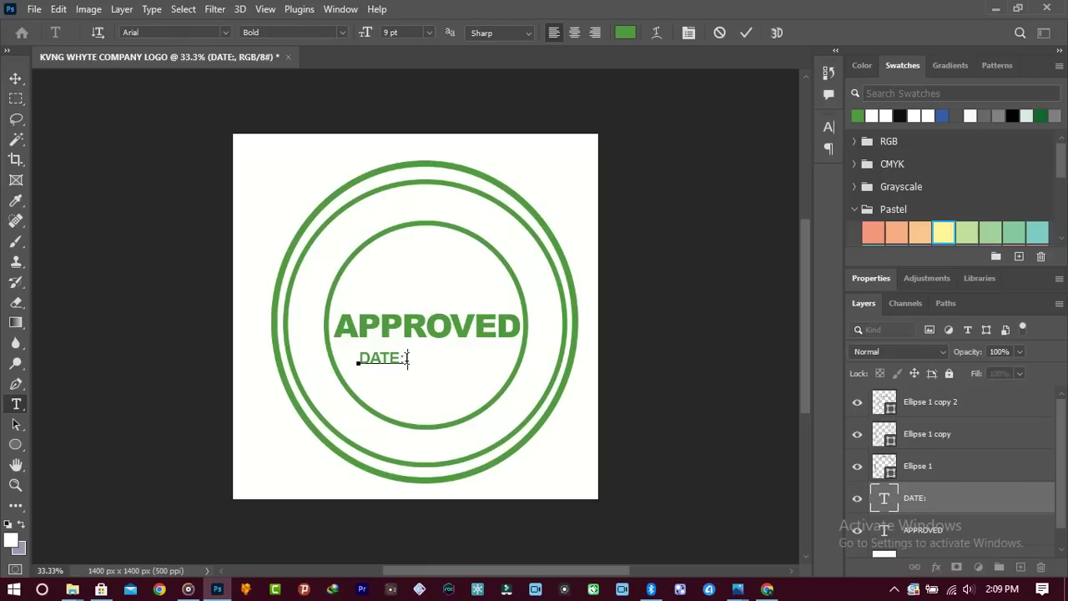
pyautogui.write('31ST 2023')
pyautogui.click(746, 33)
pyautogui.press('v')
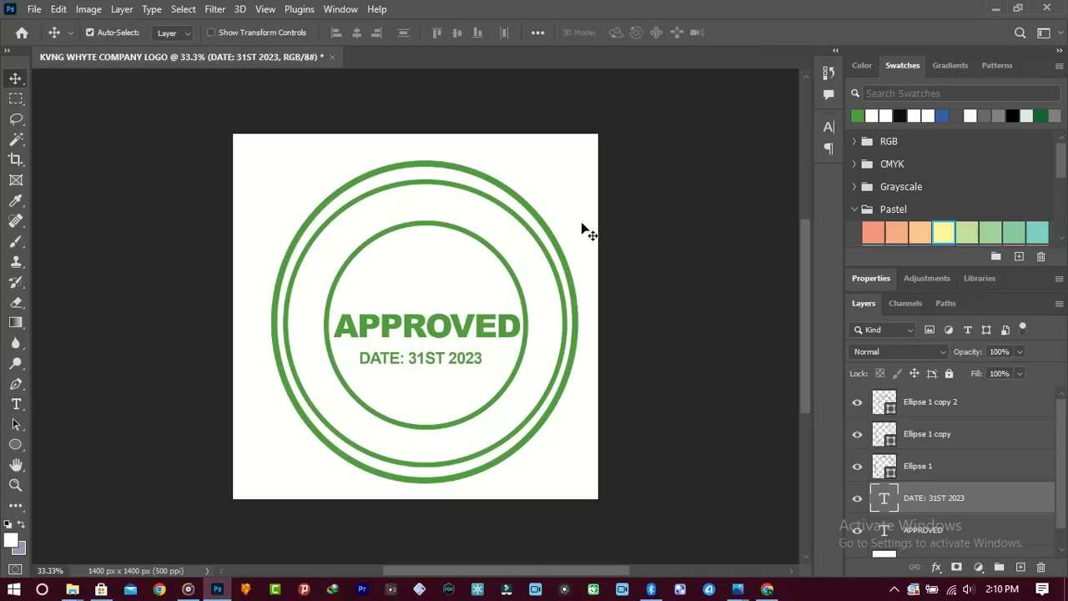
# Step: Add a dotted line of full stops as a new text below the date, about as wide as the date text
pyautogui.press('t')
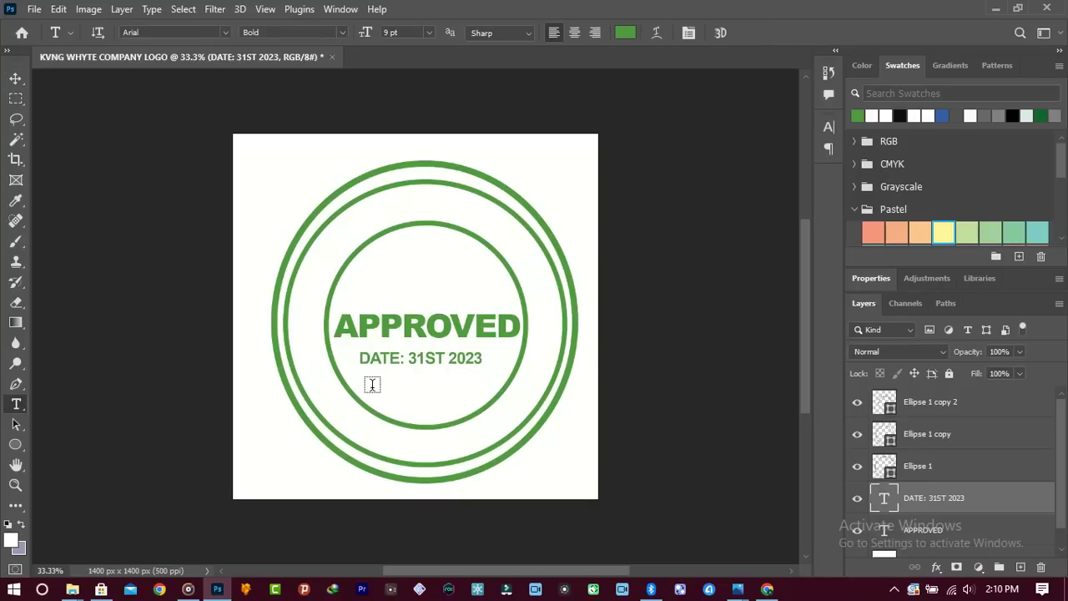
pyautogui.click(372, 384)
pyautogui.press('Left')
pyautogui.write('.........')
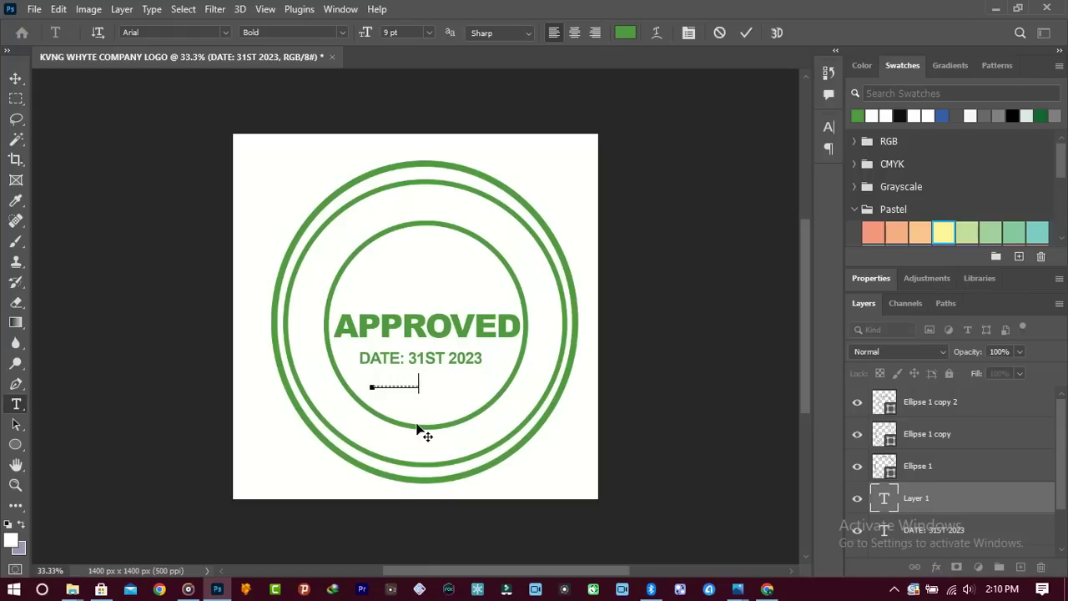
pyautogui.write('..................')
pyautogui.click(747, 32)
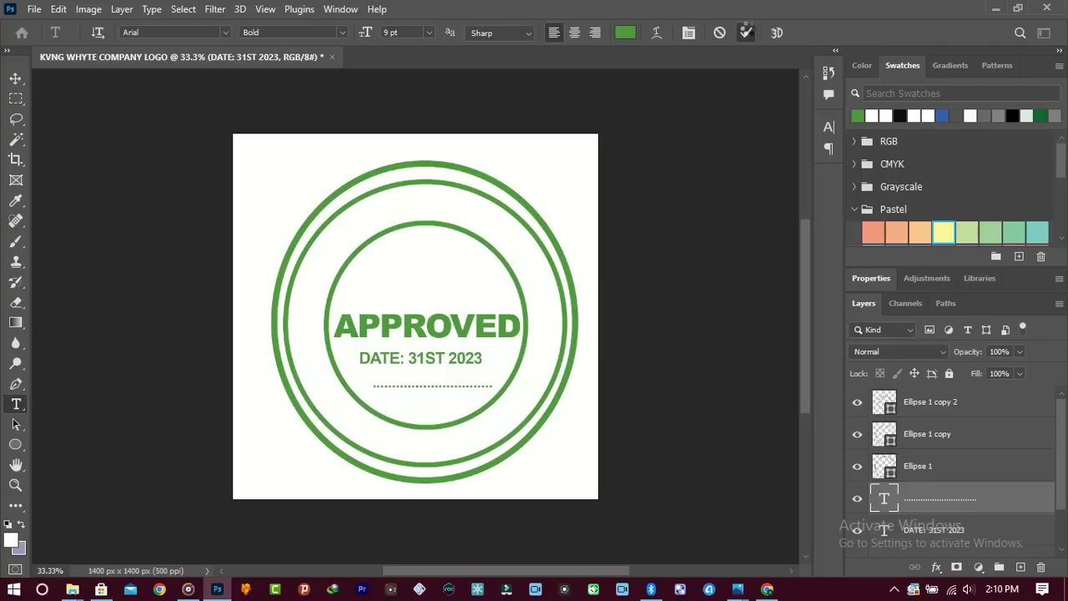
# Step: Nudge the dotted line up towards the date and slightly to the left
pyautogui.press('v')
pyautogui.hotkey('shift', 'Up')
pyautogui.hotkey('shift', 'Up')
pyautogui.press('Left')
pyautogui.press('Left')
pyautogui.press('Left')
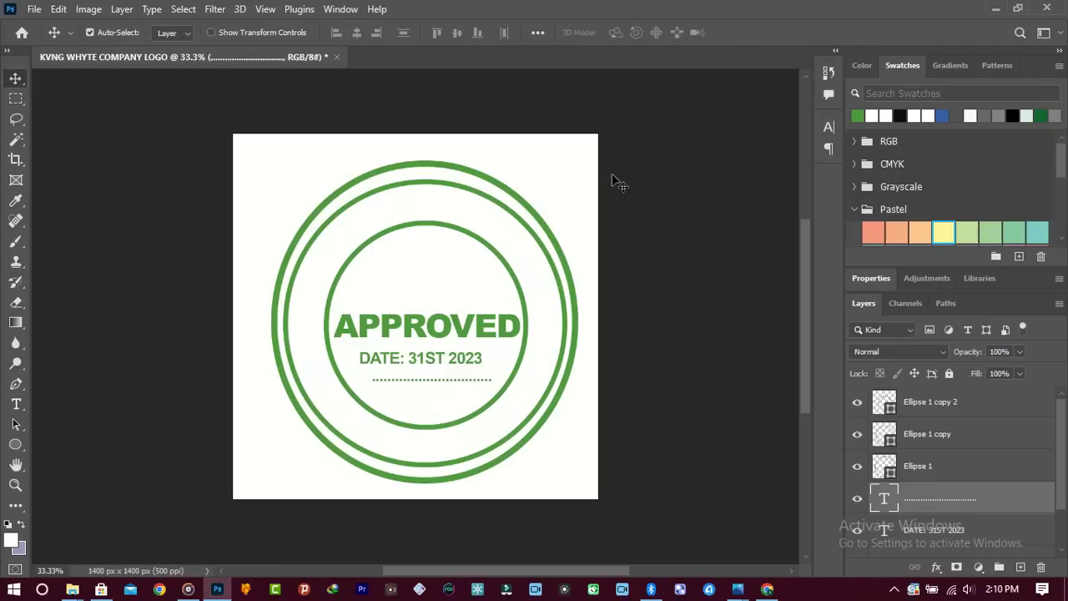
# Step: Duplicate the DATE: 31ST 2023 text layer and replace the copy's wording with SIGNATURE
pyautogui.click(954, 530)
pyautogui.hotkey('ctrl', 'j')
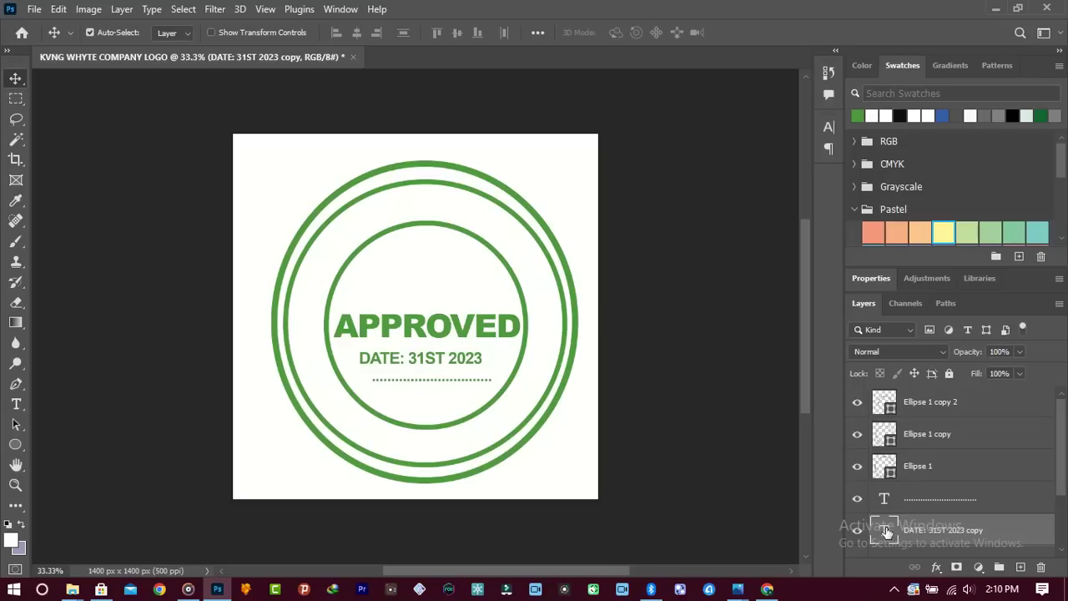
pyautogui.doubleClick(886, 532)
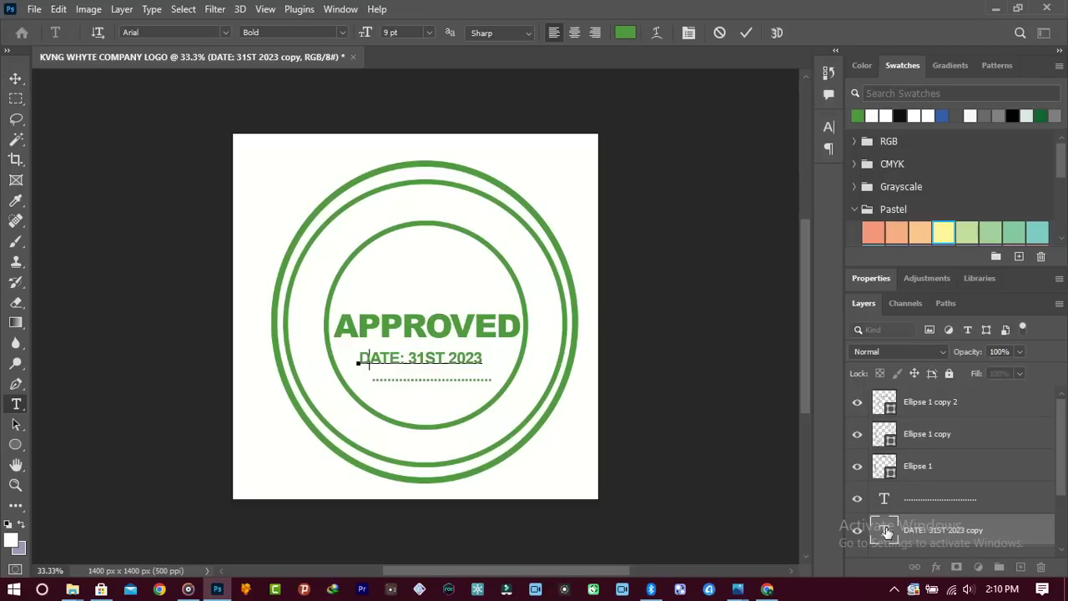
pyautogui.write('SIG')
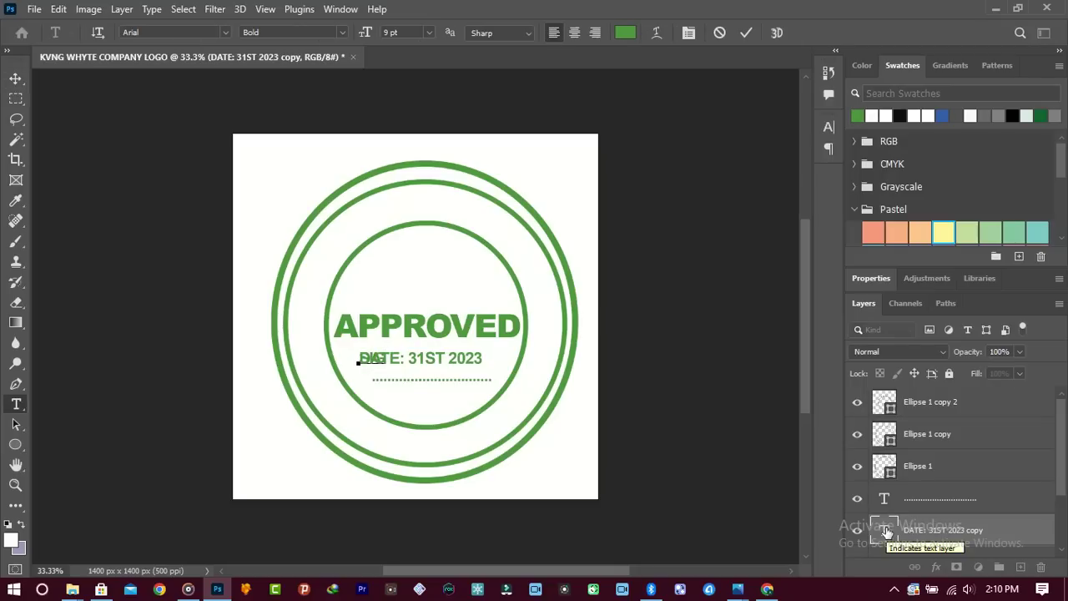
pyautogui.write('NATURE')
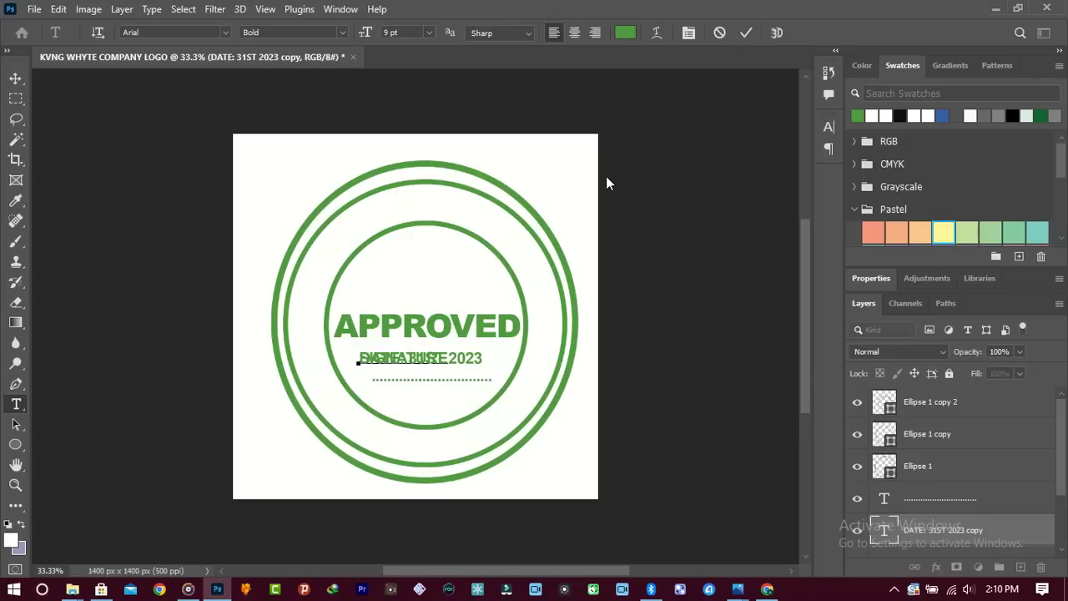
# Step: Set the font size of the whole SIGNATURE text to 5 pt
pyautogui.hotkey('ctrl', 'a')
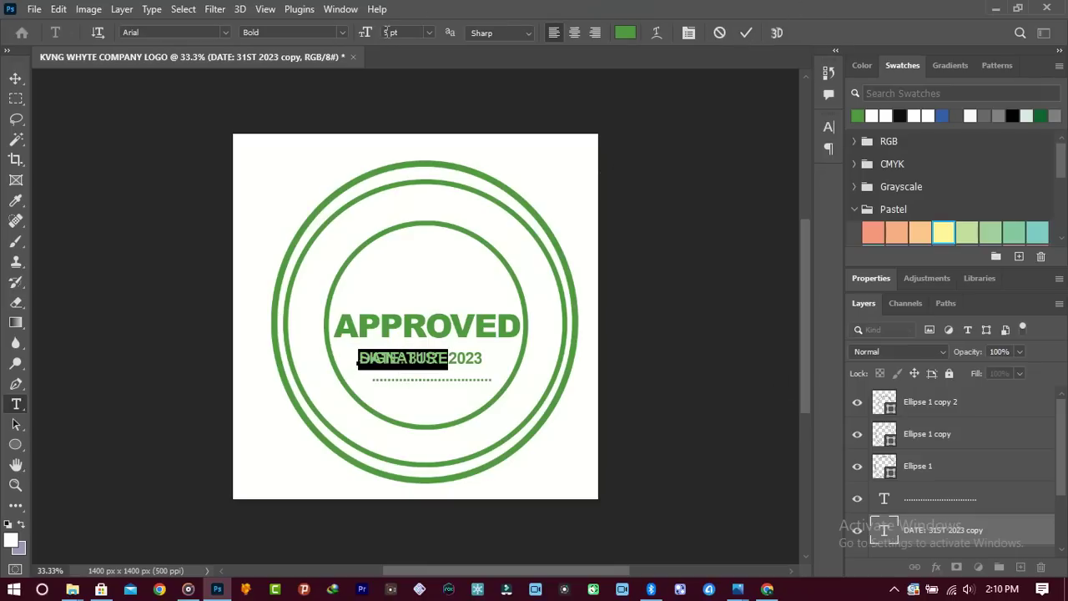
pyautogui.click(389, 33)
pyautogui.press('Return')
pyautogui.click(749, 32)
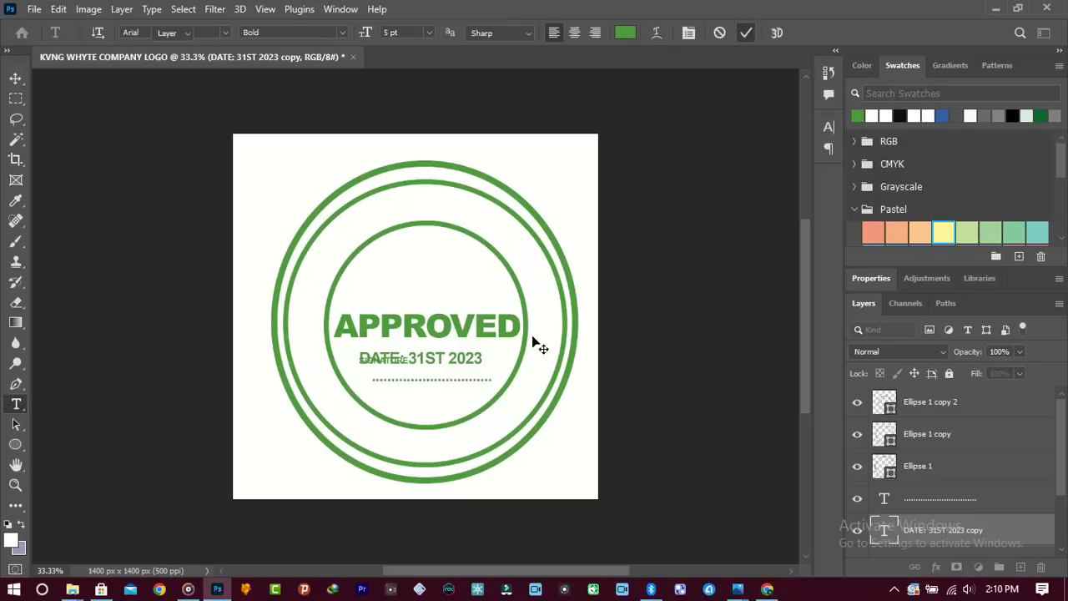
# Step: Move the SIGNATURE text down and right until it sits centred in the smallest ring, below the dotted line
pyautogui.press('v')
pyautogui.hotkey('shift', 'Down')
pyautogui.hotkey('shift', 'Down')
pyautogui.hotkey('shift', 'Down')
pyautogui.hotkey('shift', 'Down')
pyautogui.hotkey('shift', 'Down')
pyautogui.hotkey('shift', 'Down')
pyautogui.hotkey('shift', 'Down')
pyautogui.hotkey('shift', 'Down')
pyautogui.hotkey('shift', 'Down')
pyautogui.hotkey('shift', 'Down')
pyautogui.hotkey('shift', 'Down')
pyautogui.hotkey('shift', 'Right')
pyautogui.hotkey('shift', 'Right')
pyautogui.hotkey('shift', 'Right')
pyautogui.hotkey('shift', 'Right')
pyautogui.hotkey('shift', 'Right')
pyautogui.hotkey('shift', 'Right')
pyautogui.hotkey('shift', 'Right')
pyautogui.hotkey('shift', 'Right')
pyautogui.hotkey('shift', 'Right')
pyautogui.hotkey('shift', 'Right')
pyautogui.hotkey('shift', 'Right')
pyautogui.hotkey('shift', 'Right')
pyautogui.hotkey('shift', 'Right')
pyautogui.hotkey('shift', 'Right')
pyautogui.hotkey('shift', 'Down')
pyautogui.hotkey('shift', 'Down')
pyautogui.hotkey('shift', 'Down')
pyautogui.press('Right')
pyautogui.press('Right')
pyautogui.press('Right')
pyautogui.press('Right')
pyautogui.press('Down')
pyautogui.press('Down')
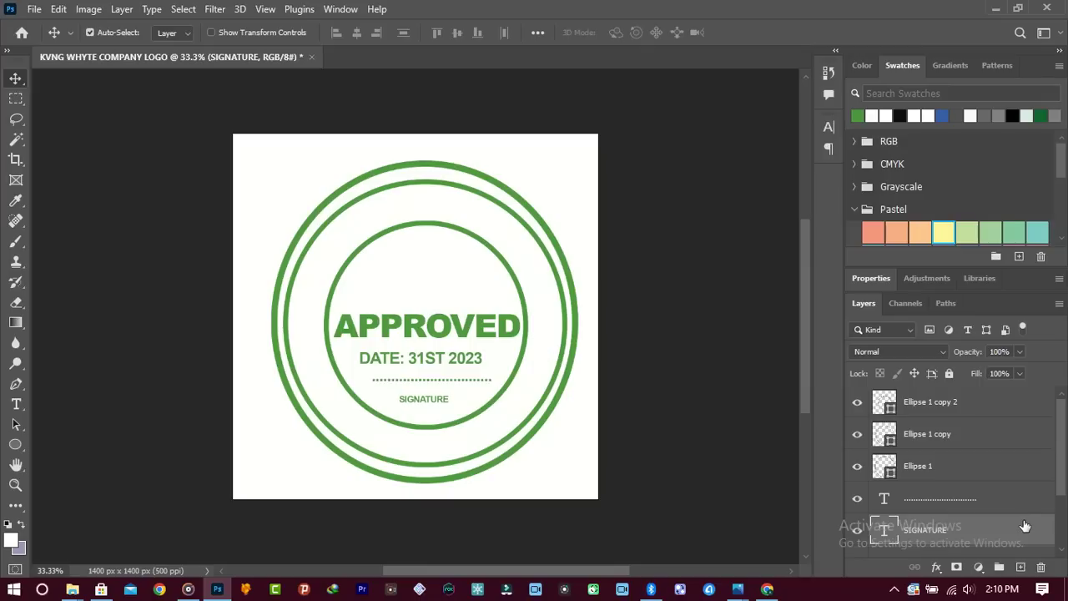
# Step: Nudge the dotted line down closer to the SIGNATURE text
pyautogui.click(998, 508)
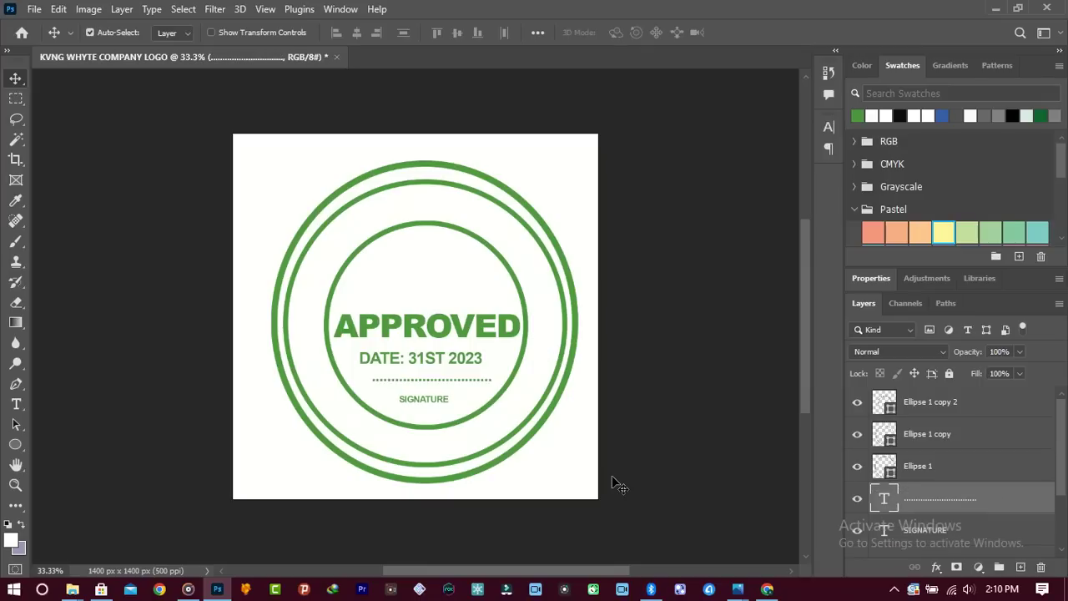
pyautogui.hotkey('shift', 'Down')
pyautogui.hotkey('shift', 'Down')
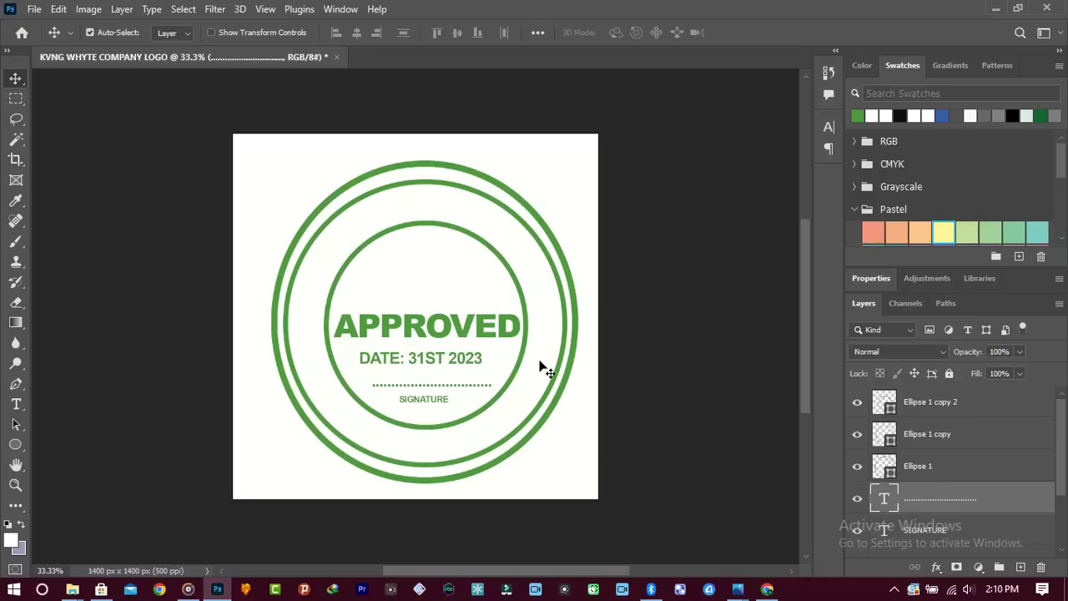
# Step: Add a new text layer reading KVNG WHYTE across the upper part of the rings
pyautogui.press('t')
pyautogui.click(325, 237)
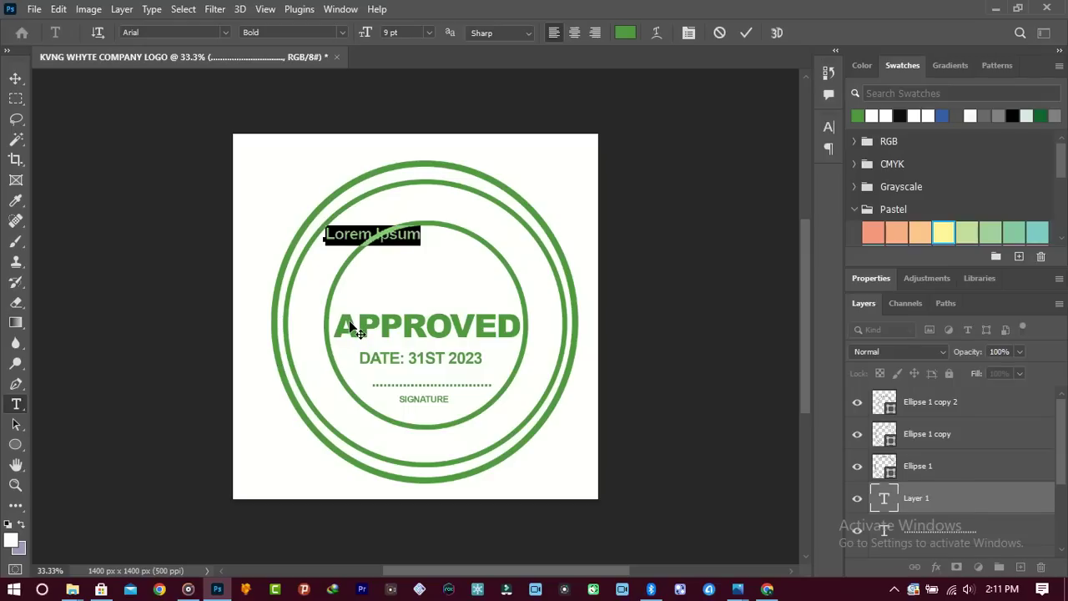
pyautogui.write('KVNG WHYTE')
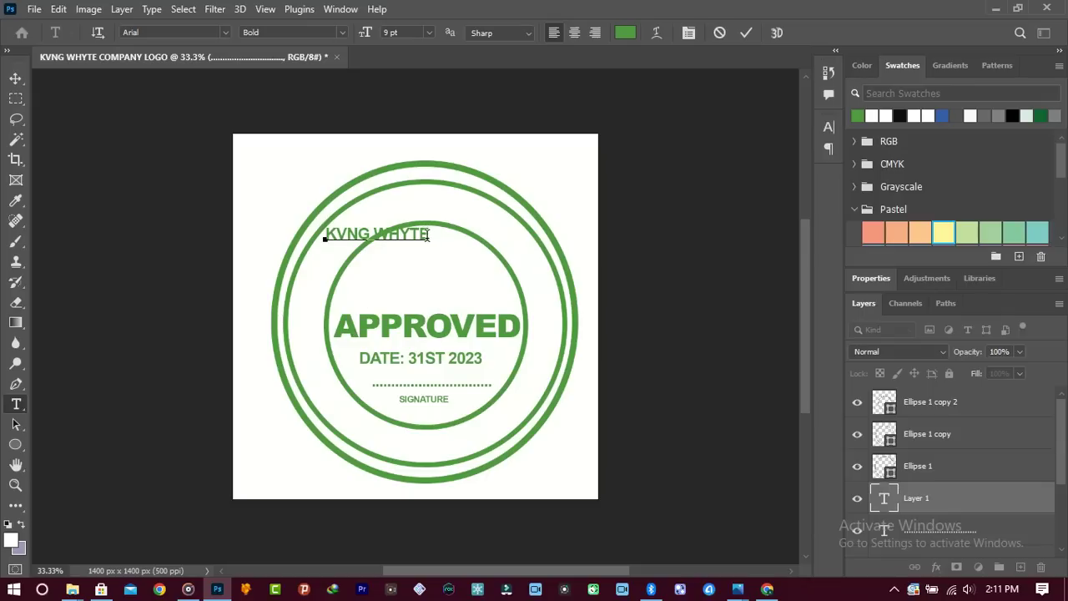
# Step: Set the KVNG WHYTE text to 15 pt and centre it near the top of the rings
pyautogui.moveTo(426, 235); pyautogui.dragTo(282, 236)
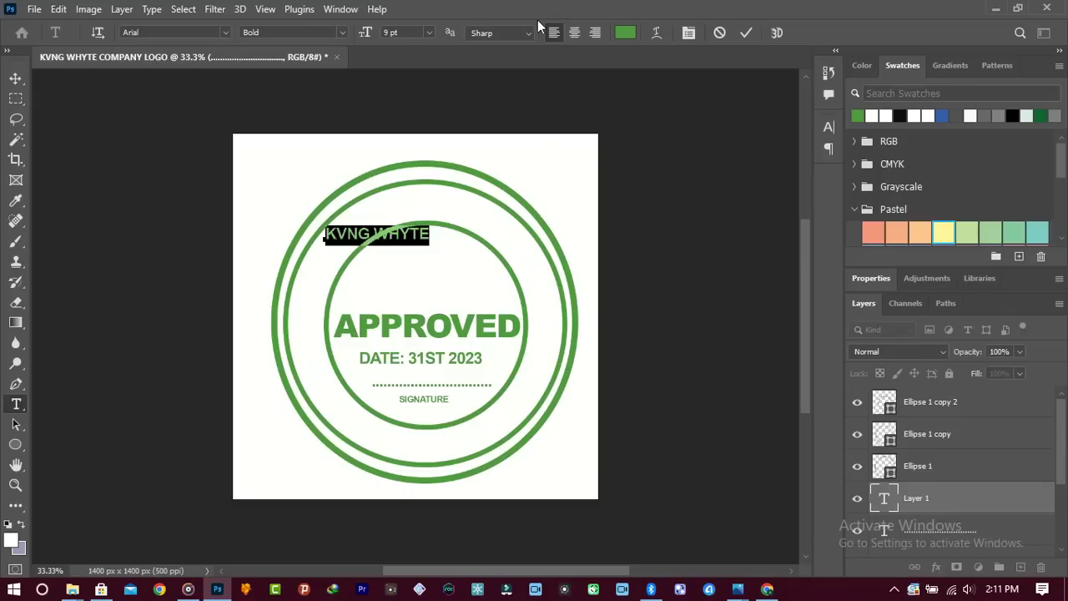
pyautogui.moveTo(506, 205); pyautogui.dragTo(551, 188)
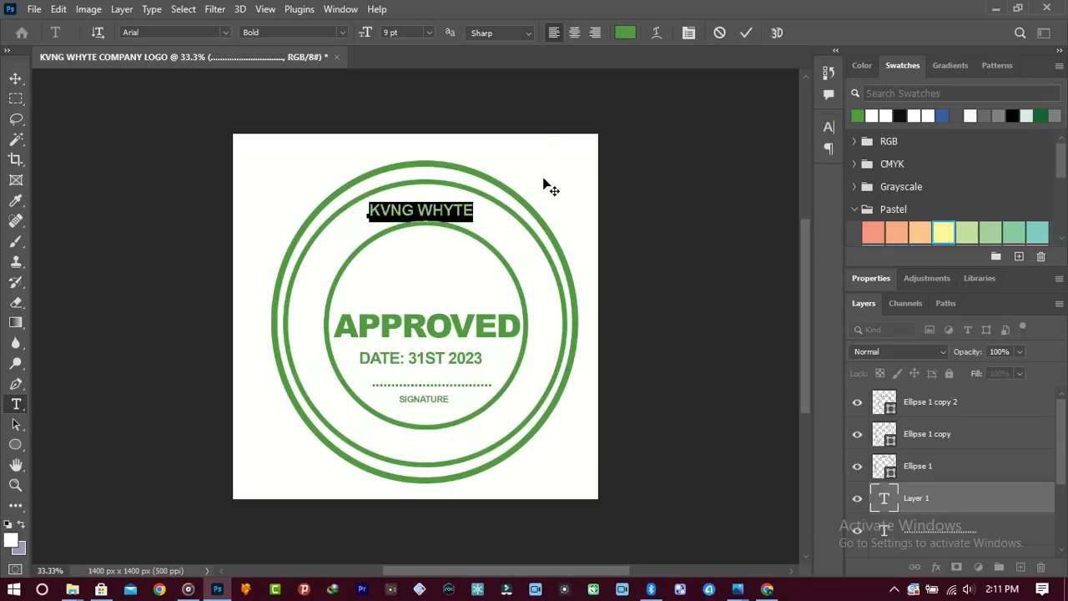
pyautogui.moveTo(364, 35); pyautogui.dragTo(369, 38)
pyautogui.moveTo(615, 146); pyautogui.dragTo(580, 148)
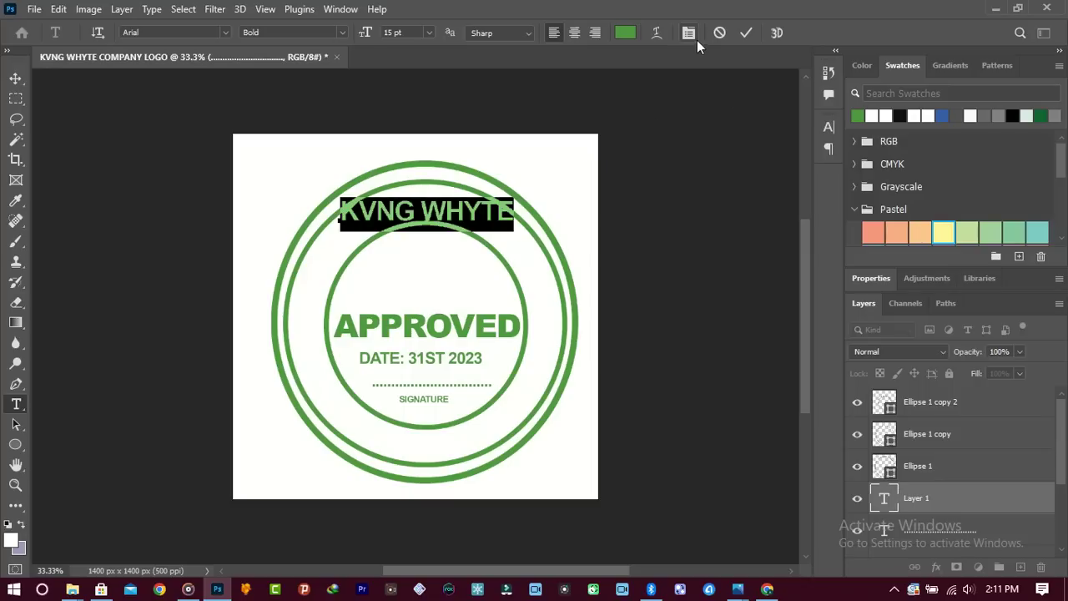
# Step: Warp the KVNG WHYTE text with the horizontal Arc style at a bend of +32%
pyautogui.click(655, 31)
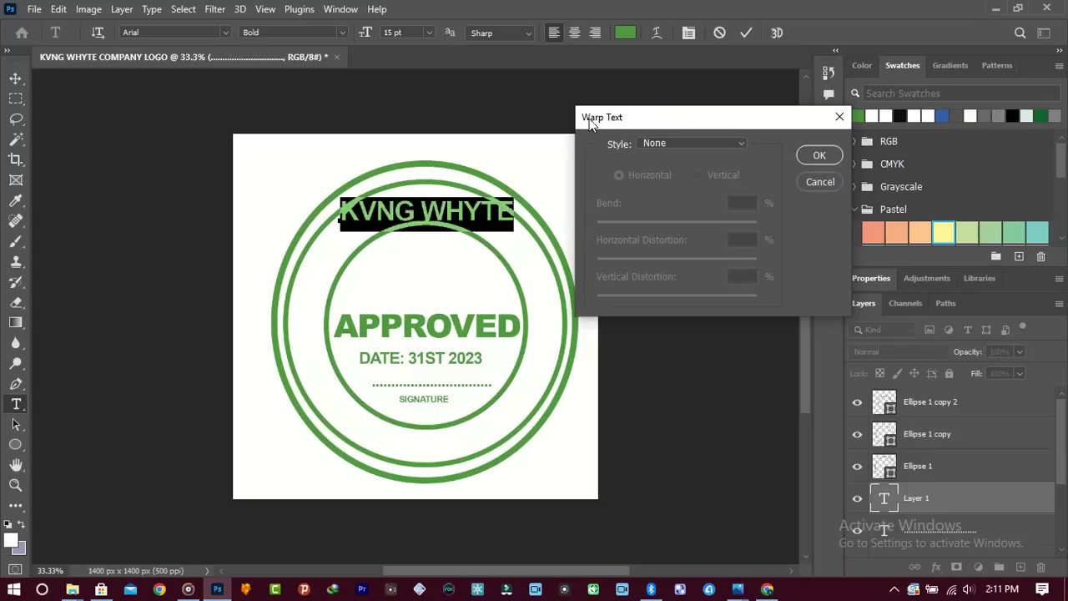
pyautogui.click(702, 144)
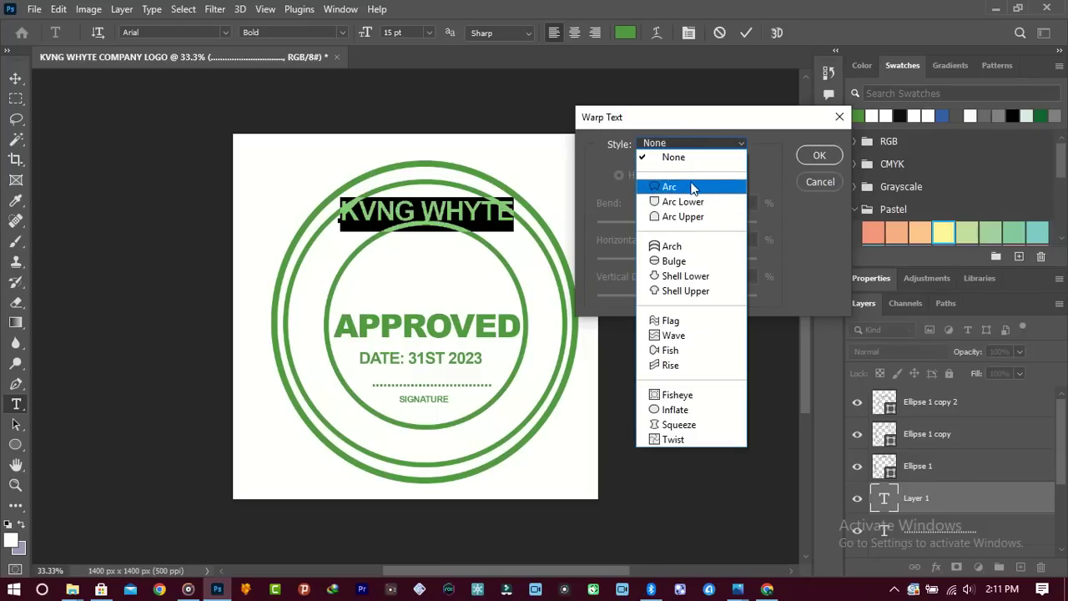
pyautogui.click(693, 248)
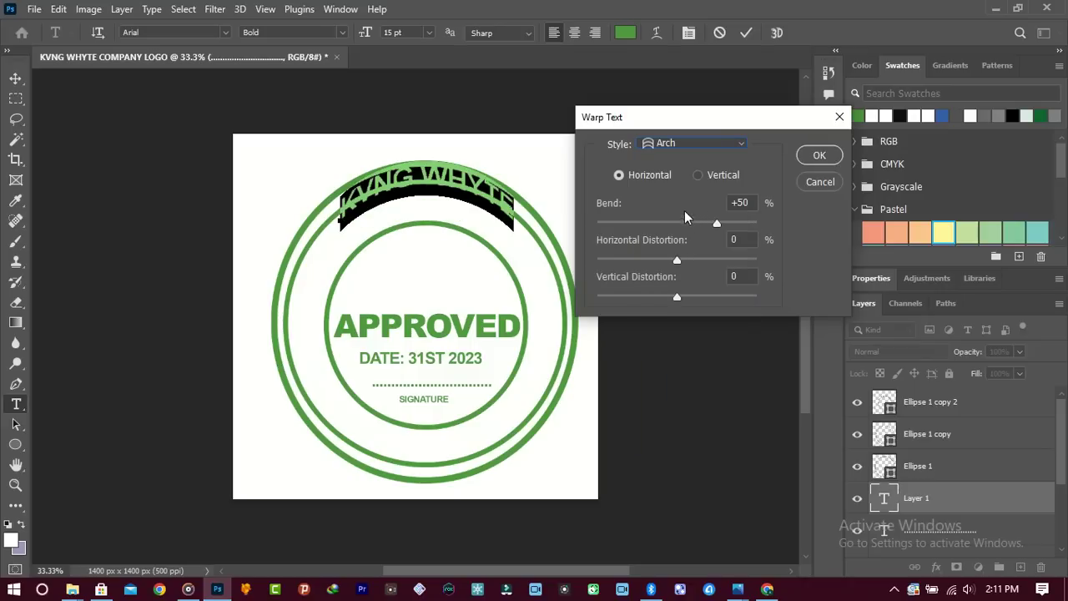
pyautogui.click(701, 147)
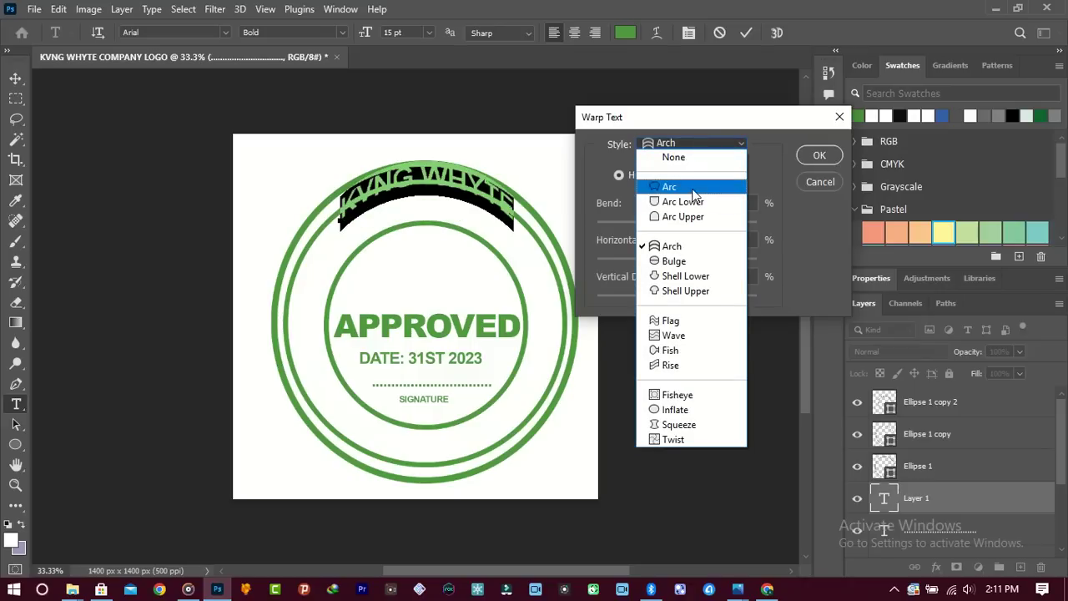
pyautogui.click(692, 188)
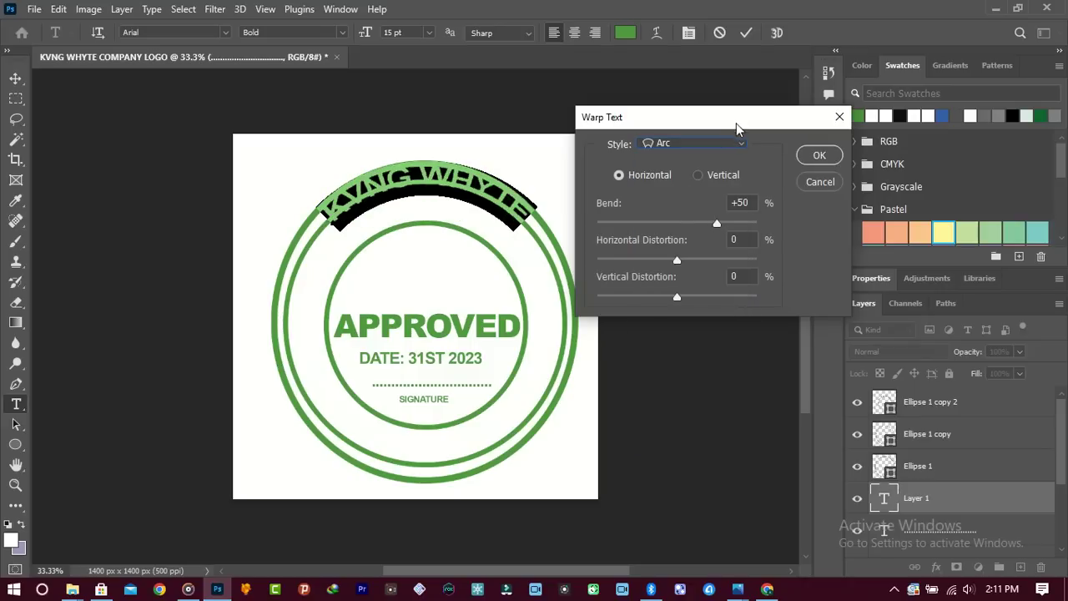
pyautogui.moveTo(737, 122); pyautogui.dragTo(816, 111)
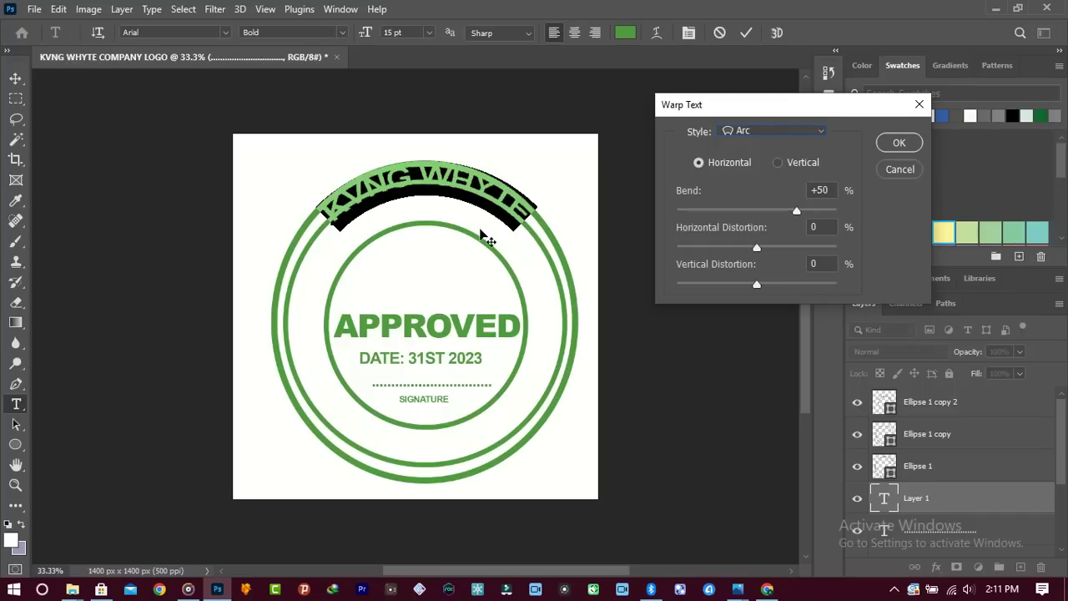
pyautogui.moveTo(795, 214)
pyautogui.mouseDown()
pyautogui.moveTo(775, 214)
pyautogui.moveTo(826, 214)
pyautogui.moveTo(781, 207)
pyautogui.mouseUp()
# Step: Switch the text's warp style to Arch and move KVNG WHYTE down towards the smallest ring
pyautogui.click(806, 131)
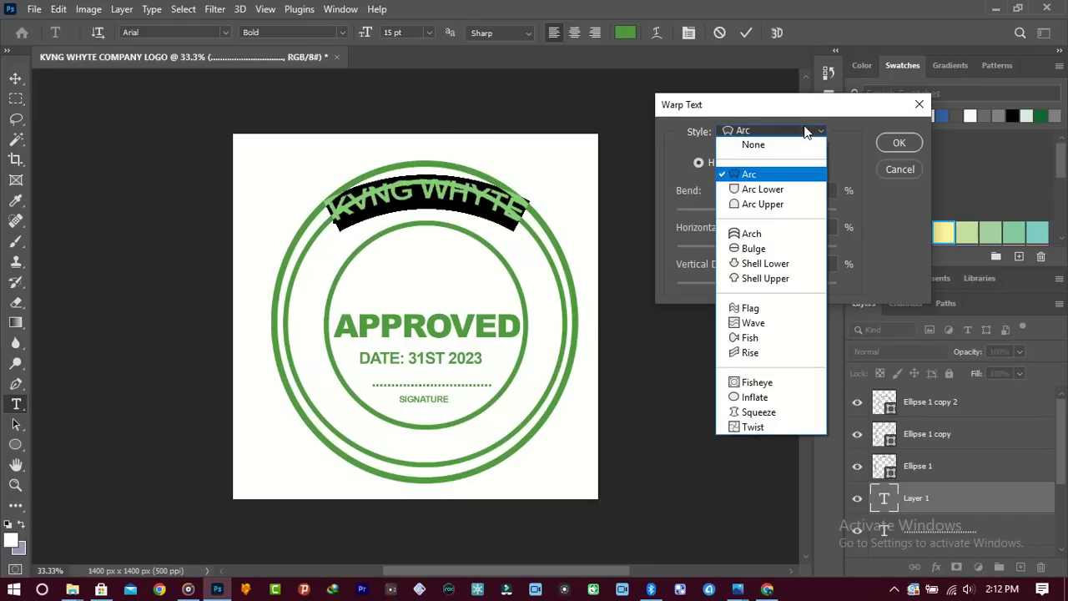
pyautogui.click(755, 237)
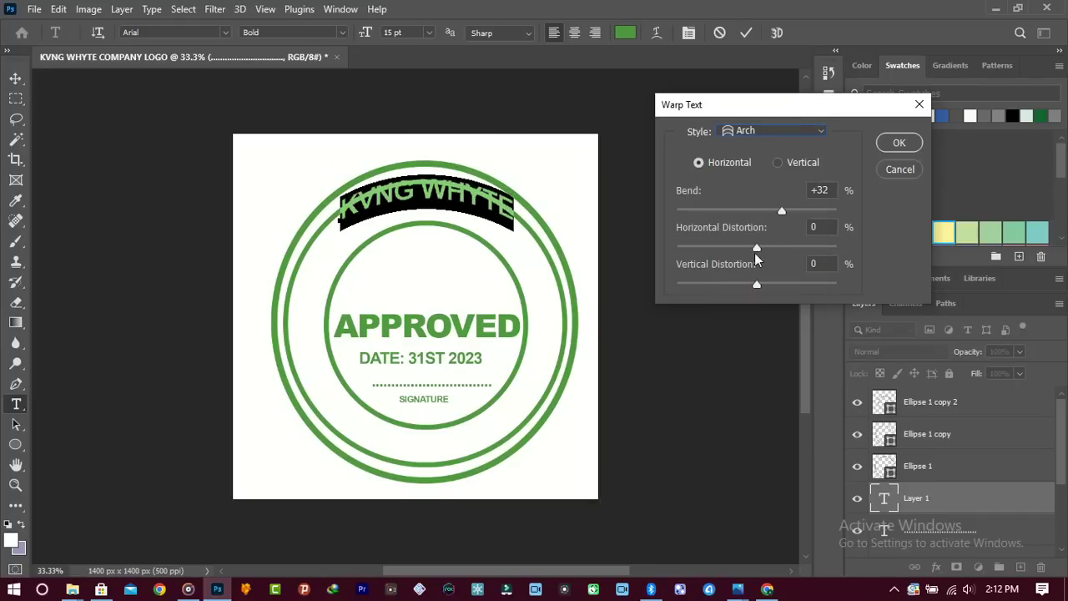
pyautogui.moveTo(534, 244); pyautogui.dragTo(529, 259)
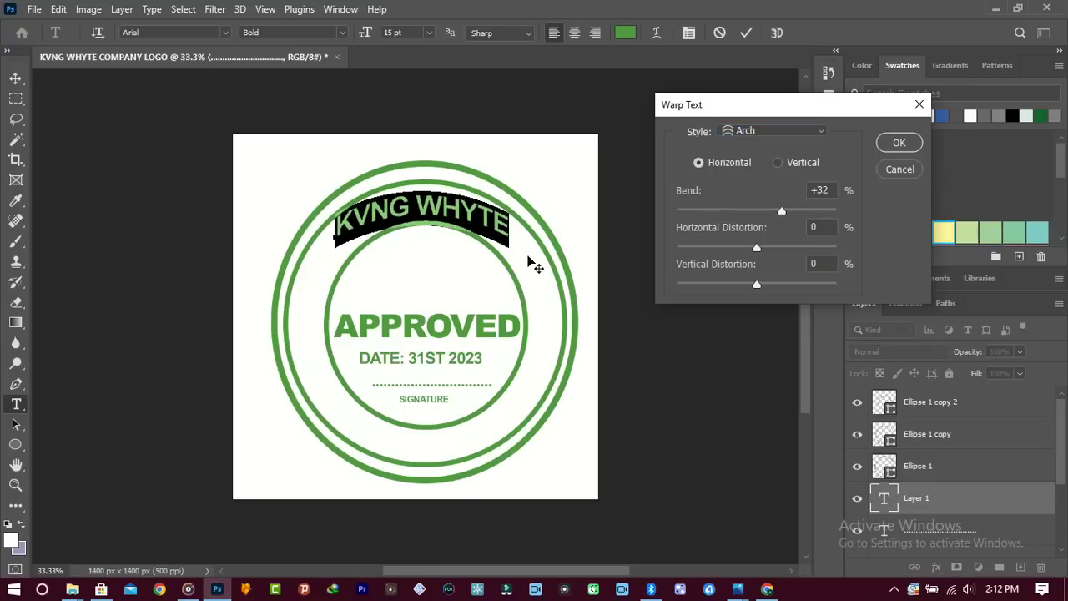
# Step: Change the warp style to Arc with a +68% bend and fit KVNG WHYTE between the two inner rings
pyautogui.click(807, 135)
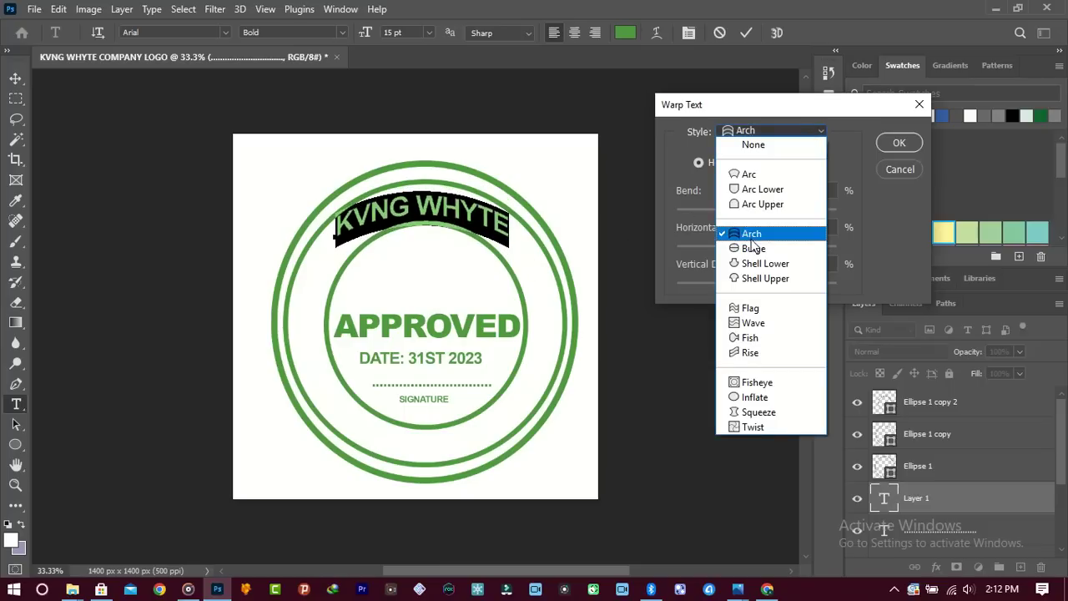
pyautogui.click(768, 174)
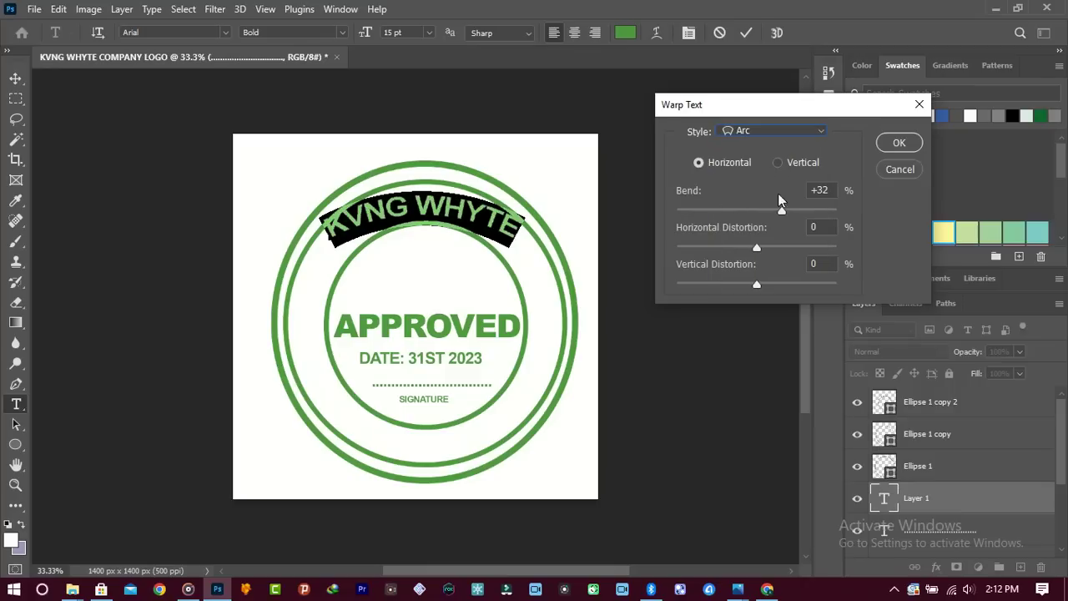
pyautogui.moveTo(785, 215); pyautogui.dragTo(803, 213)
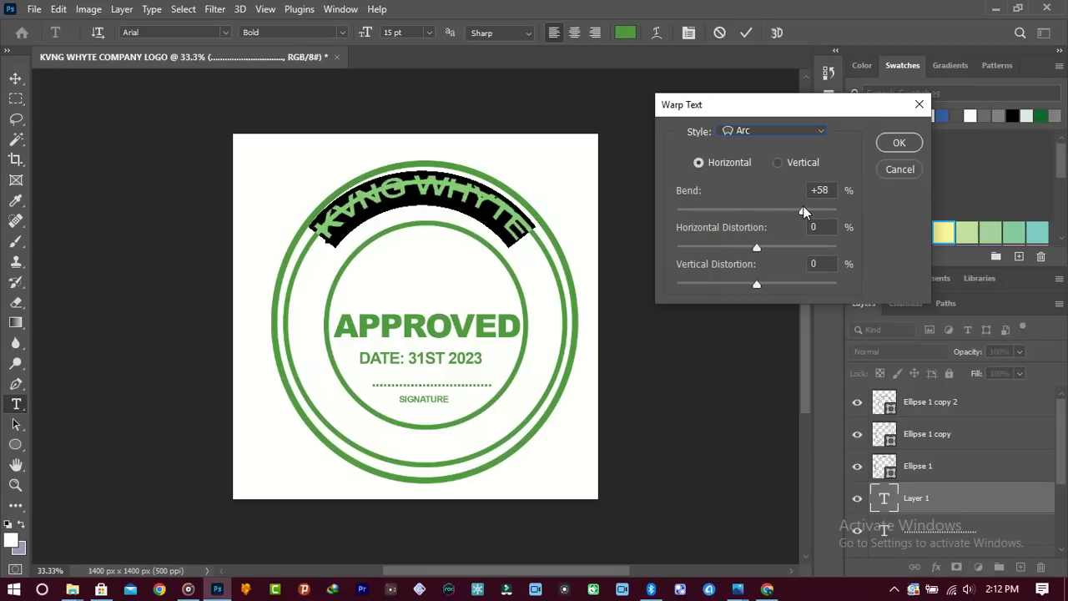
pyautogui.moveTo(533, 297); pyautogui.dragTo(532, 316)
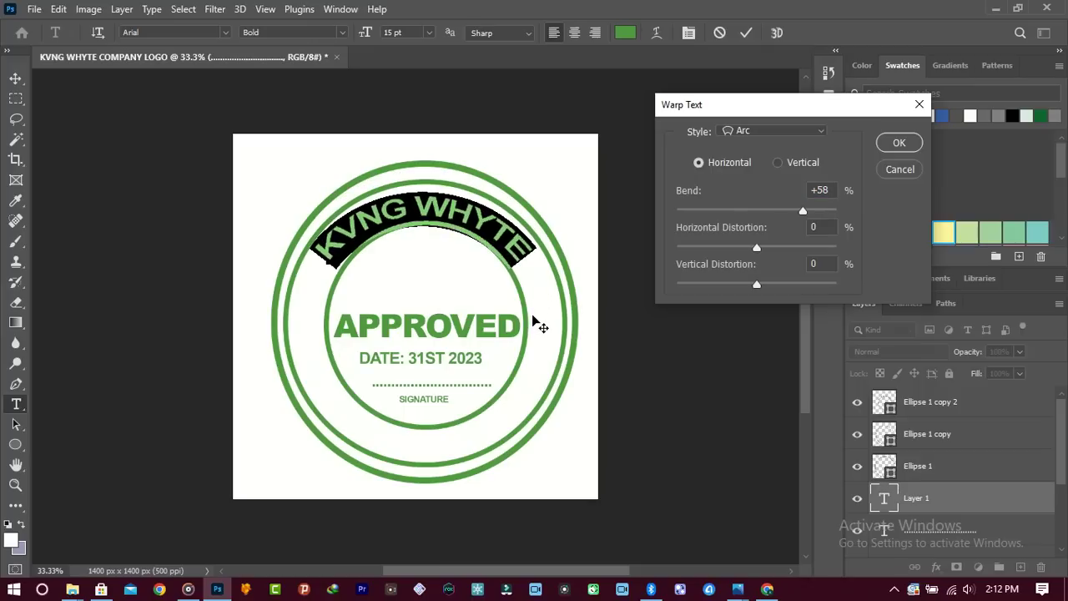
pyautogui.moveTo(802, 214); pyautogui.dragTo(810, 214)
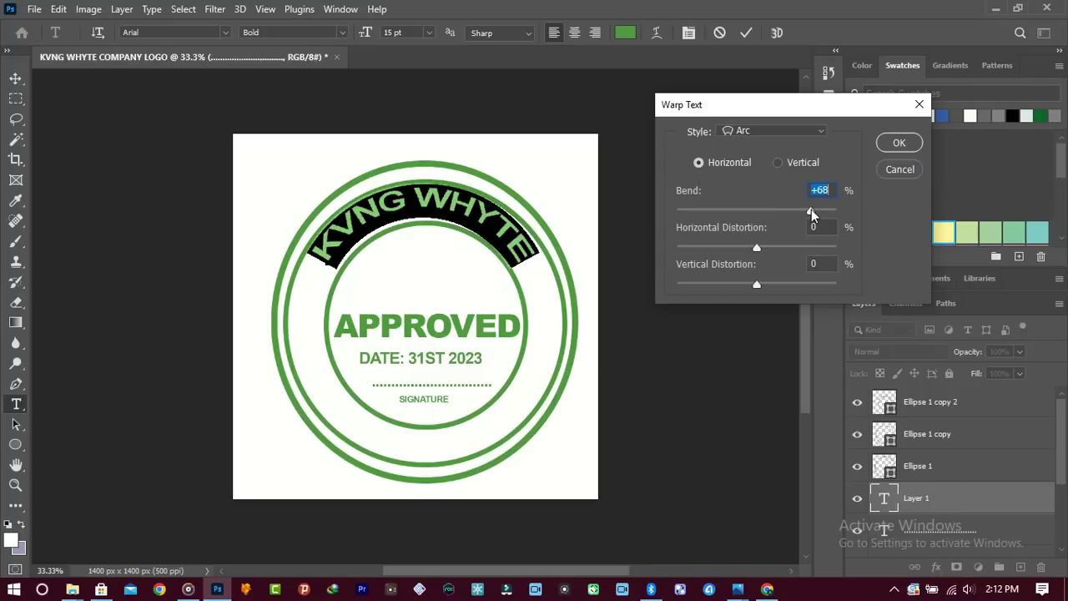
pyautogui.click(897, 142)
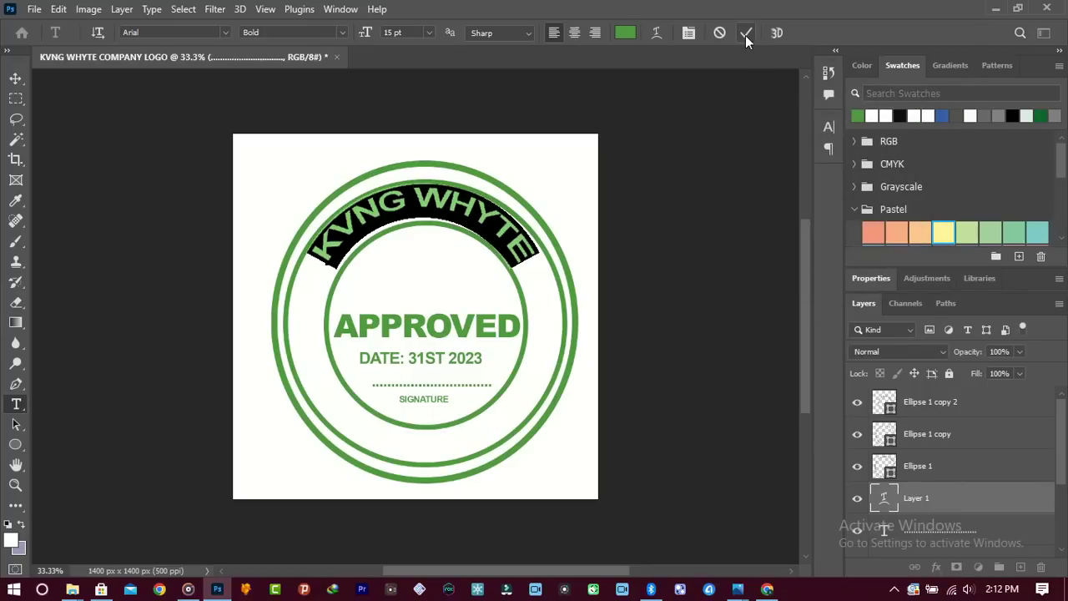
pyautogui.click(745, 35)
# Step: Nudge the curved KVNG WHYTE text slightly down and right to centre it in the band between the rings
pyautogui.press('v')
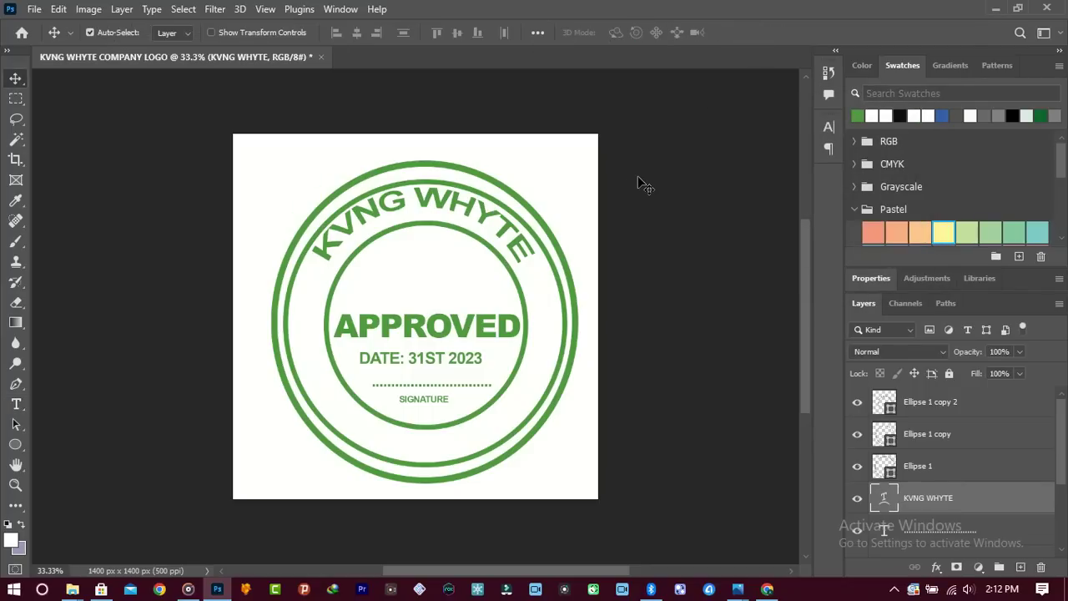
pyautogui.press('Down')
pyautogui.press('Down')
pyautogui.press('Down')
pyautogui.press('Down')
pyautogui.press('Down')
pyautogui.press('Down')
pyautogui.press('Down')
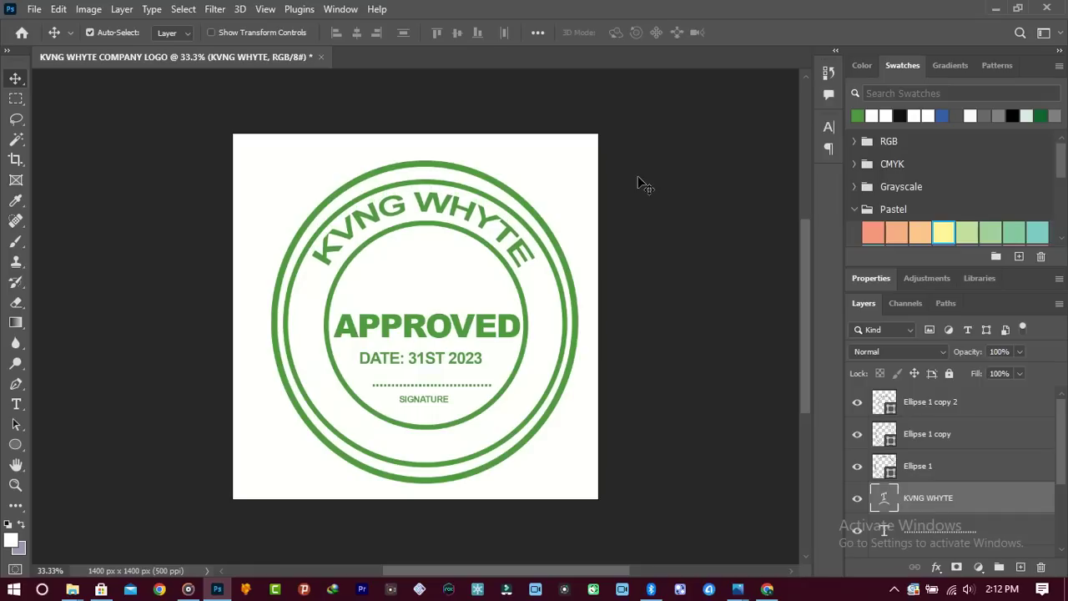
pyautogui.press('Right')
pyautogui.press('Right')
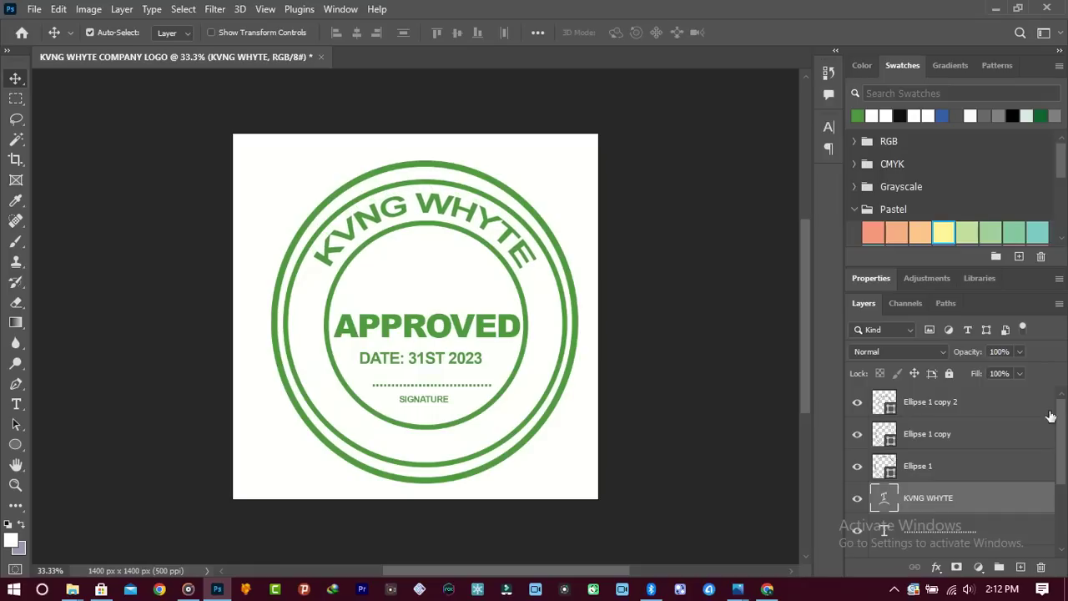
# Step: Duplicate the KVNG WHYTE text layer and replace the copy's wording with COMPANY
pyautogui.moveTo(983, 498); pyautogui.dragTo(1019, 568)
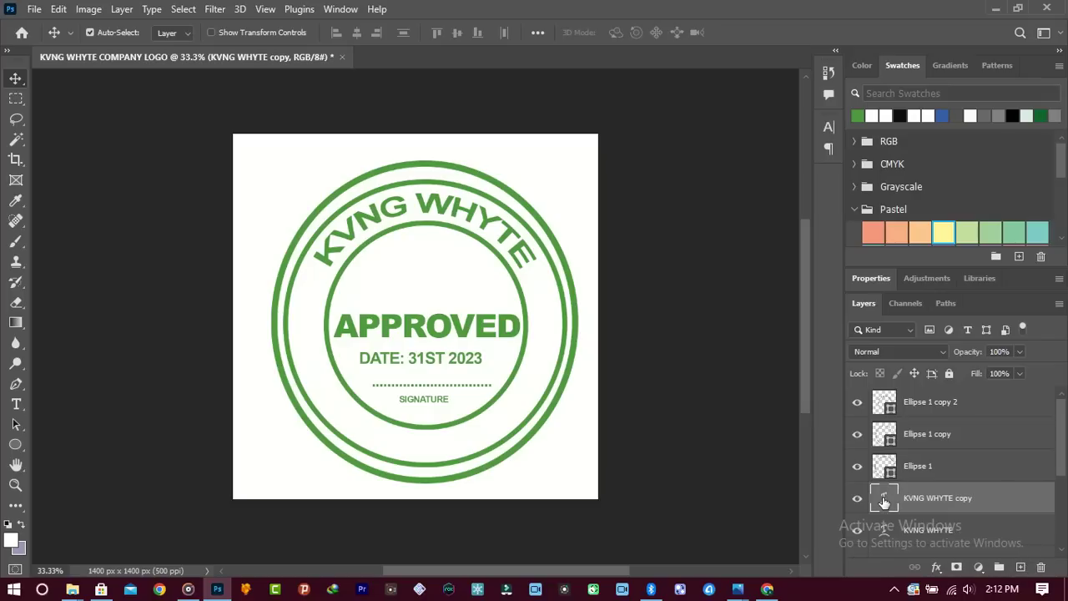
pyautogui.doubleClick(884, 500)
pyautogui.write('COMPANY')
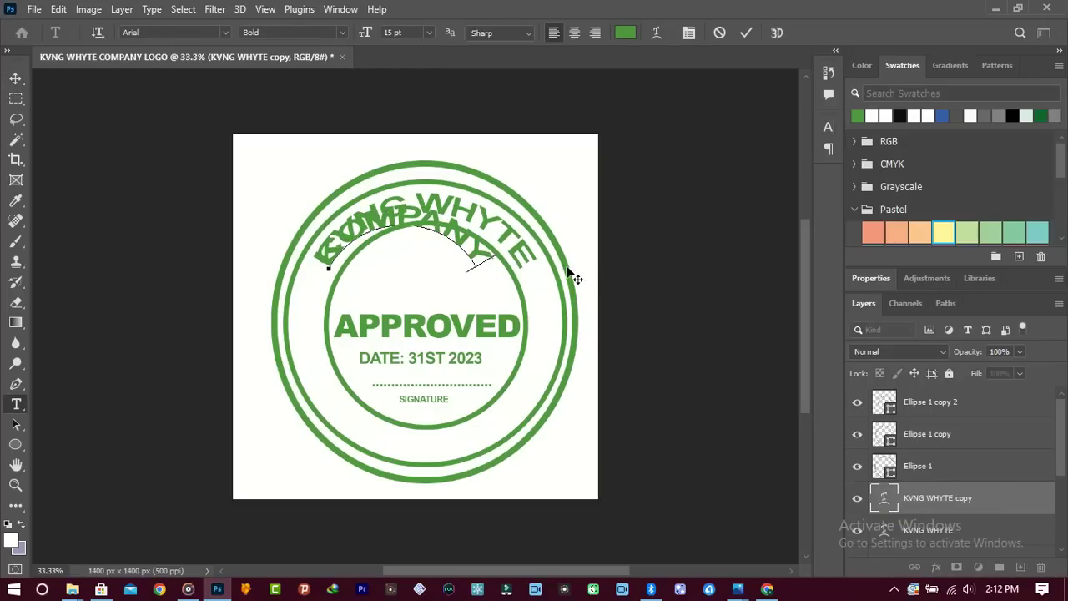
# Step: Move COMPANY into the lower band between the inner rings and curve it upward with an Arc bend of -50%
pyautogui.moveTo(529, 317); pyautogui.dragTo(558, 492)
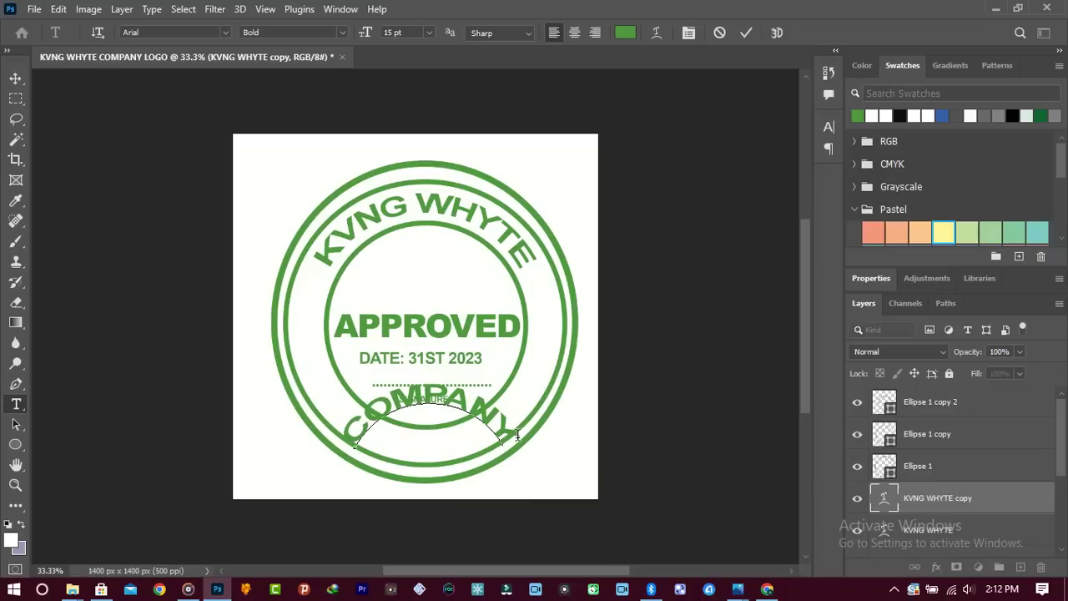
pyautogui.press('ctrl')
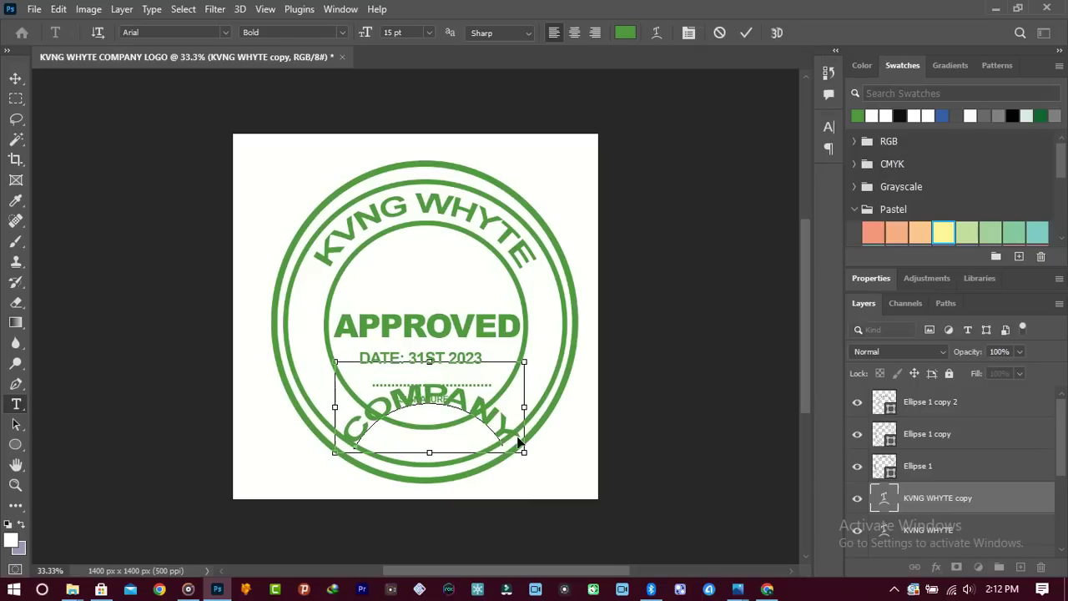
pyautogui.hotkey('ctrl', 'a')
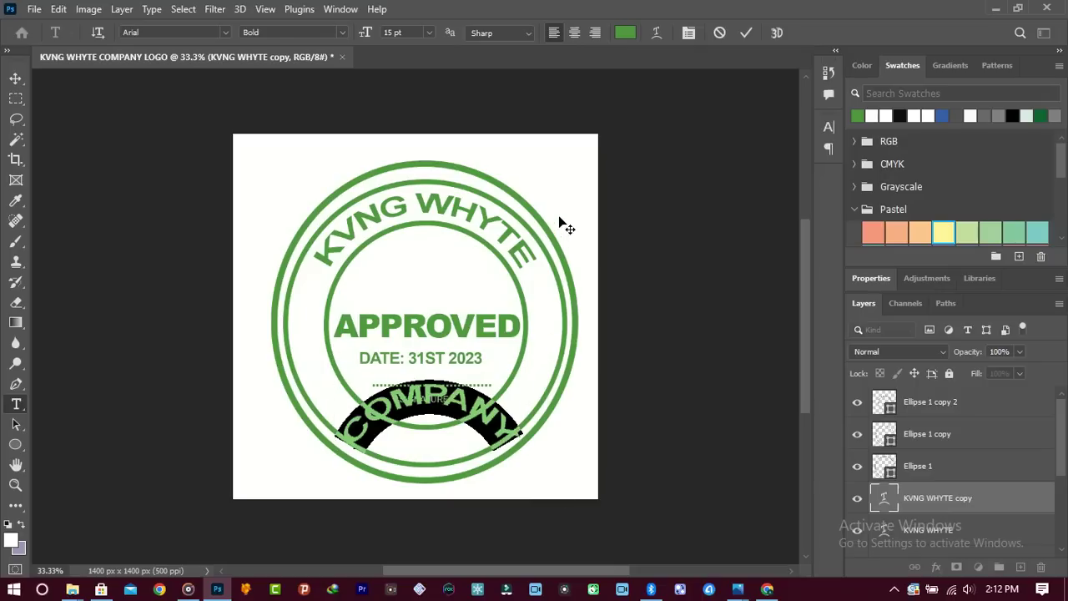
pyautogui.click(658, 32)
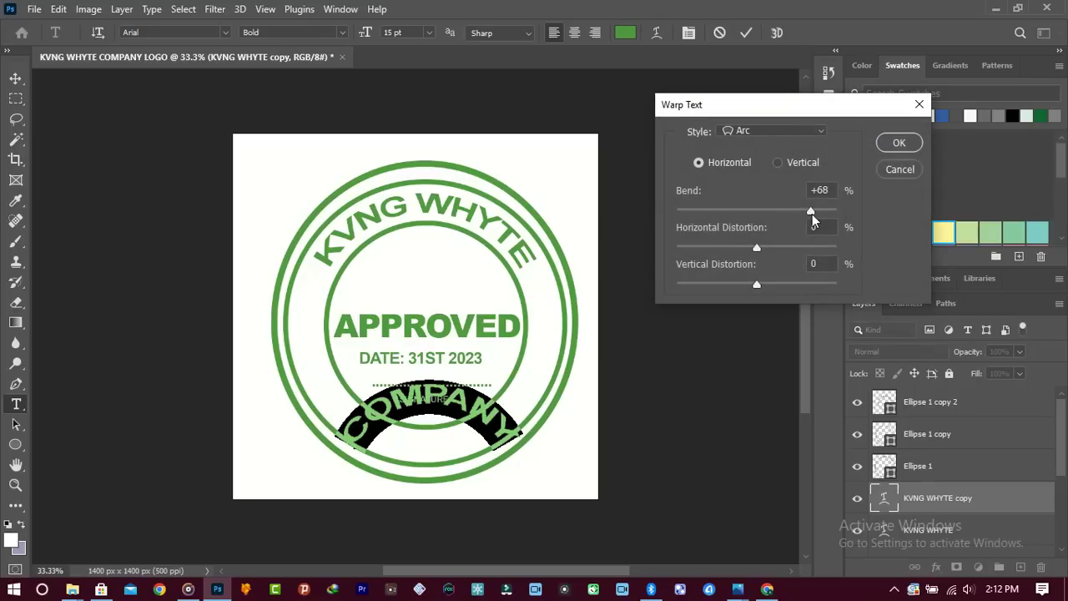
pyautogui.moveTo(811, 215); pyautogui.dragTo(707, 214)
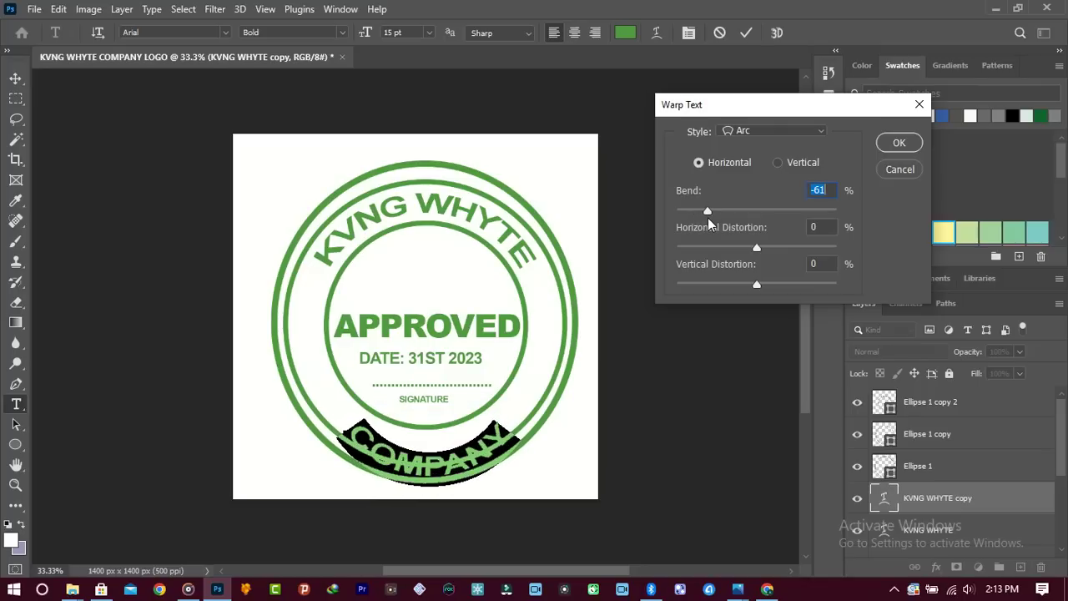
pyautogui.moveTo(526, 487); pyautogui.dragTo(527, 472)
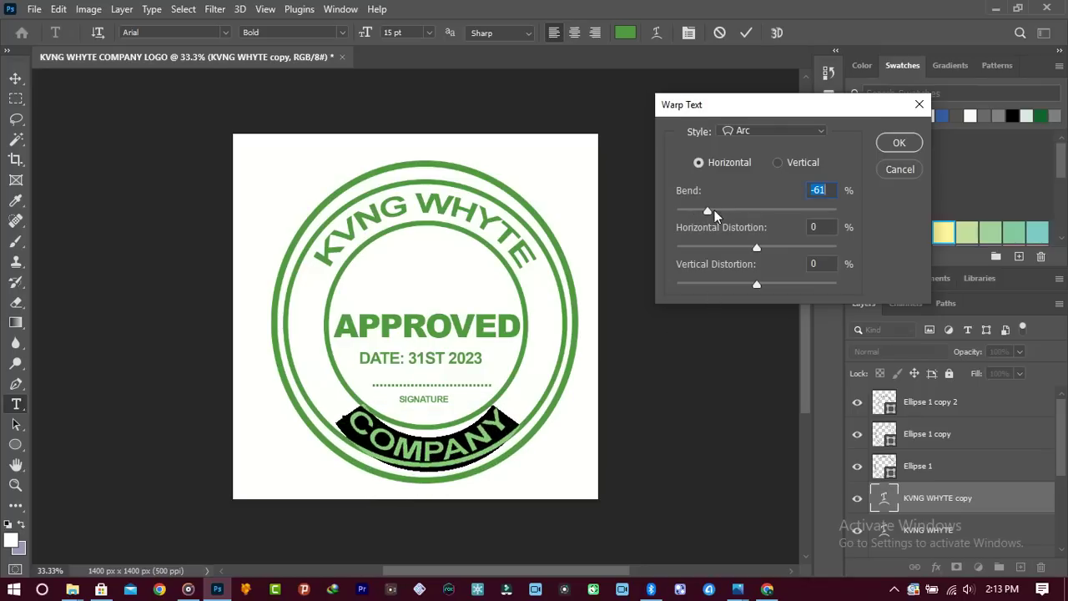
pyautogui.moveTo(708, 213); pyautogui.dragTo(716, 214)
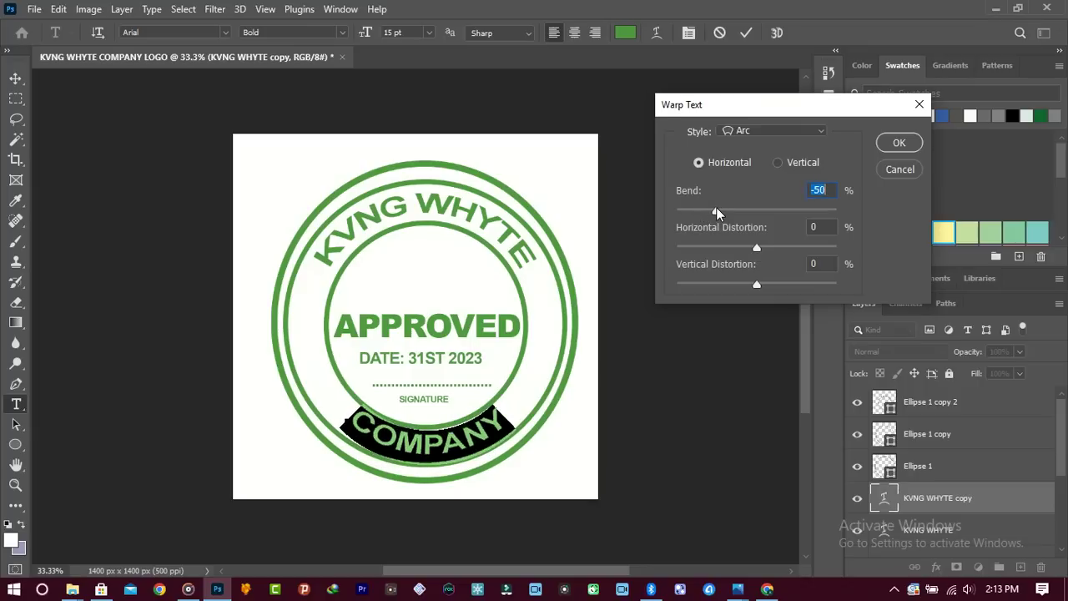
pyautogui.click(899, 144)
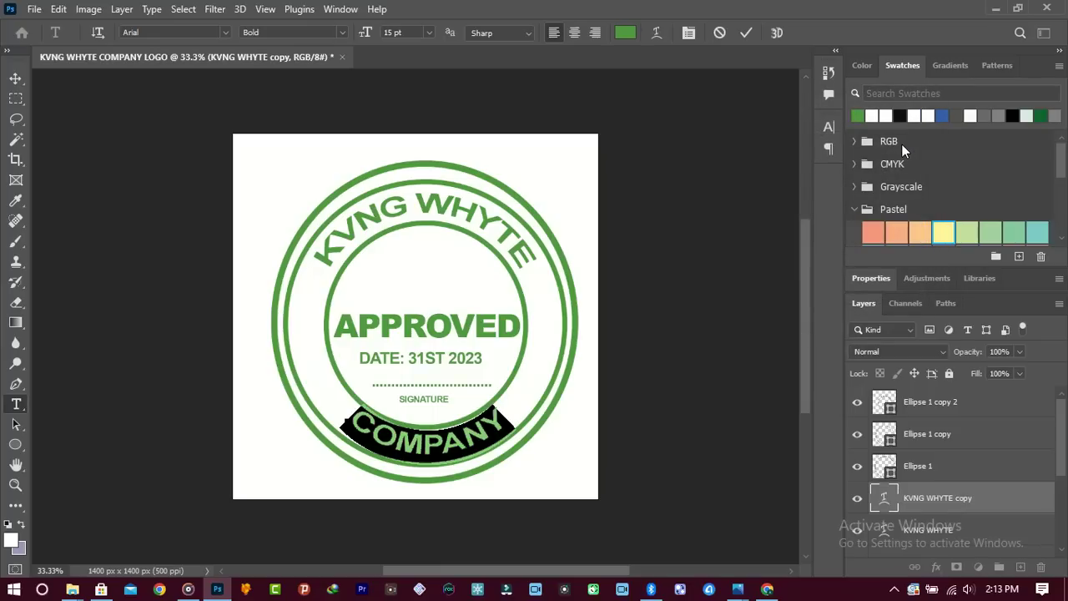
pyautogui.click(754, 30)
pyautogui.press('v')
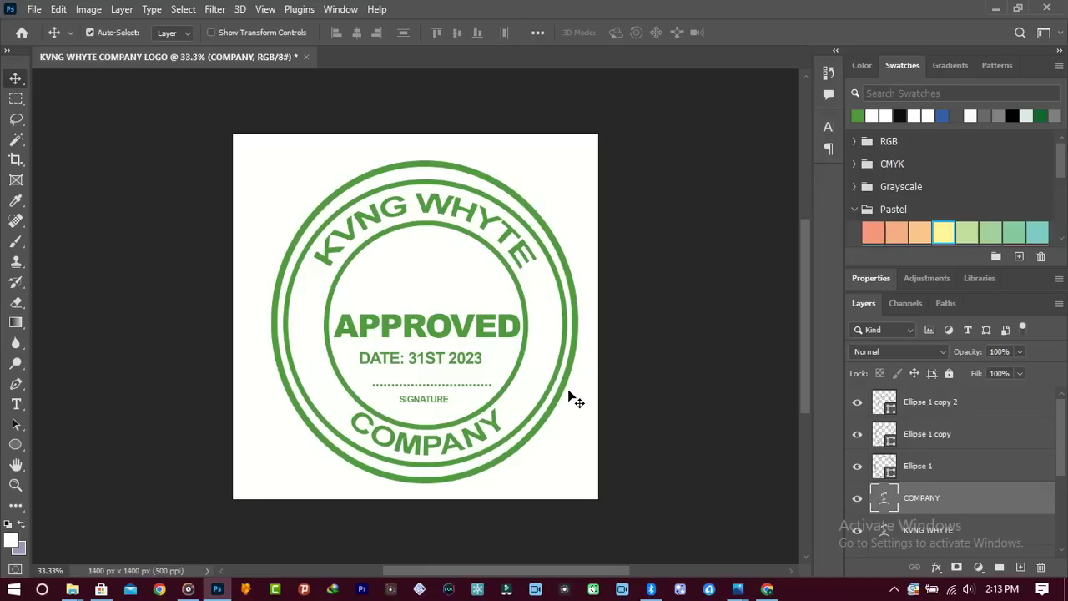
# Step: Set the Pen tool to Shape mode with the green #4c9e3a sampled from the KVNG WHYTE lettering as its fill
pyautogui.press('p')
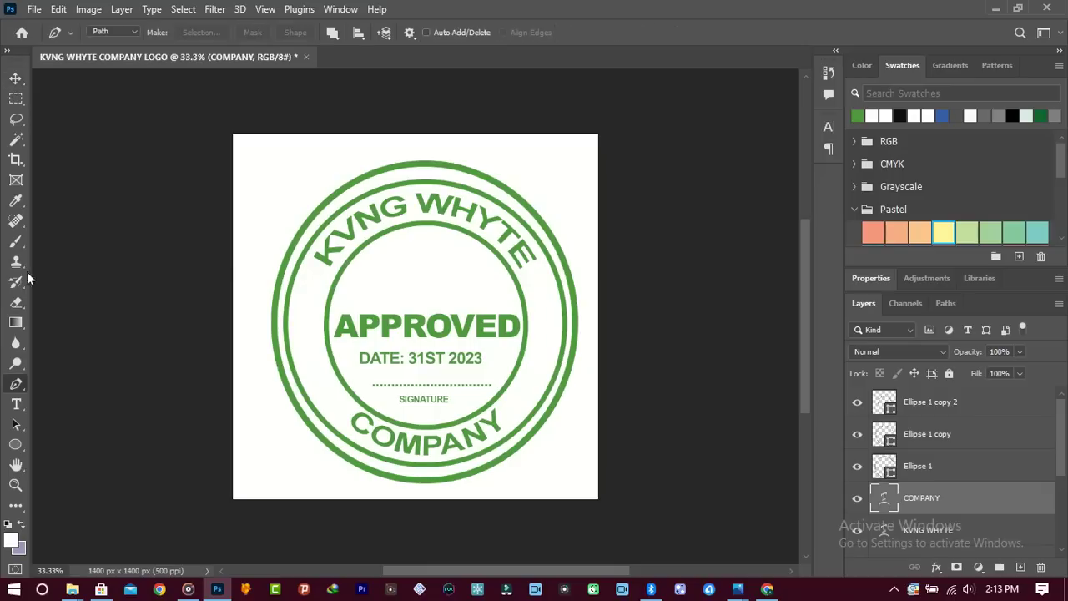
pyautogui.click(132, 31)
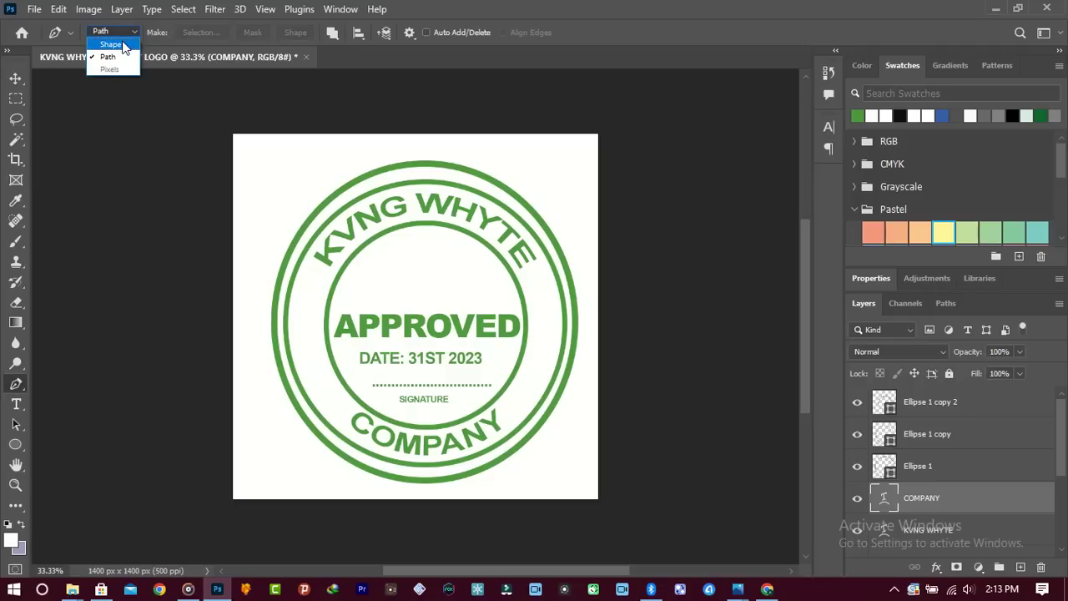
pyautogui.click(122, 44)
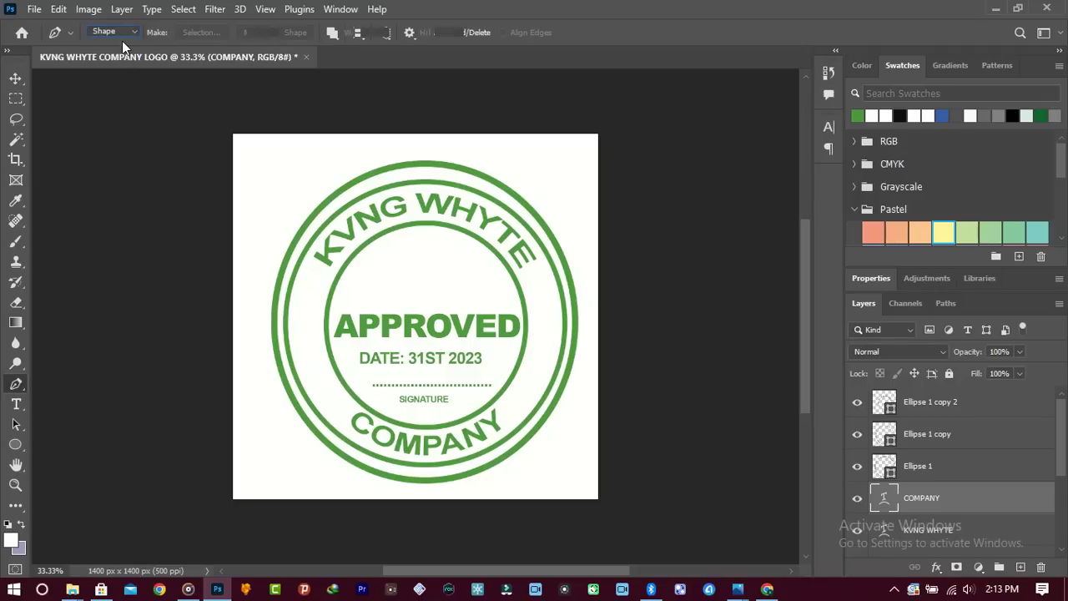
pyautogui.click(13, 542)
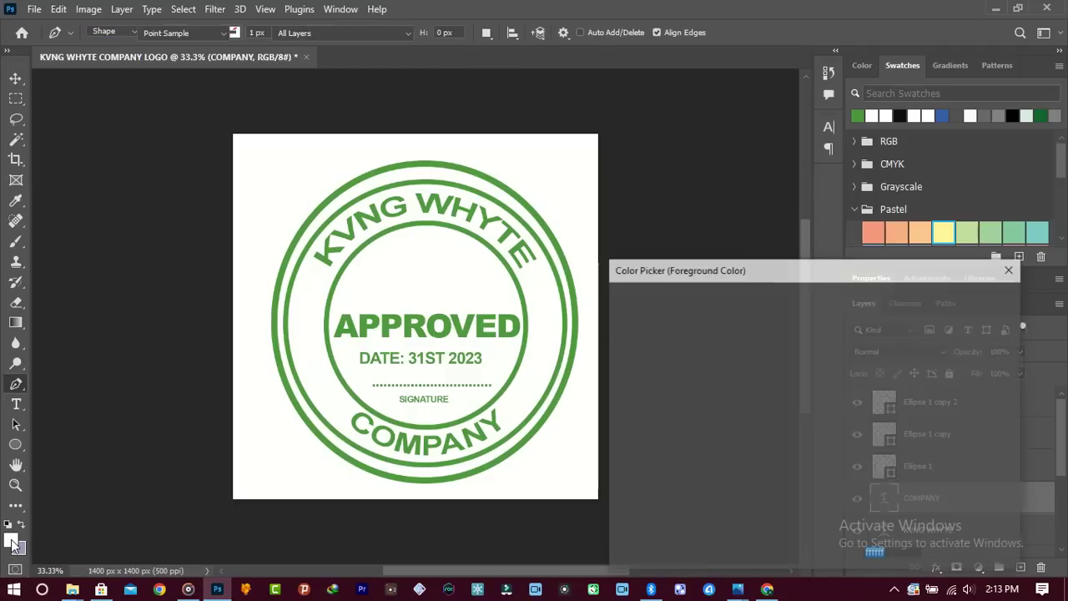
pyautogui.click(327, 251)
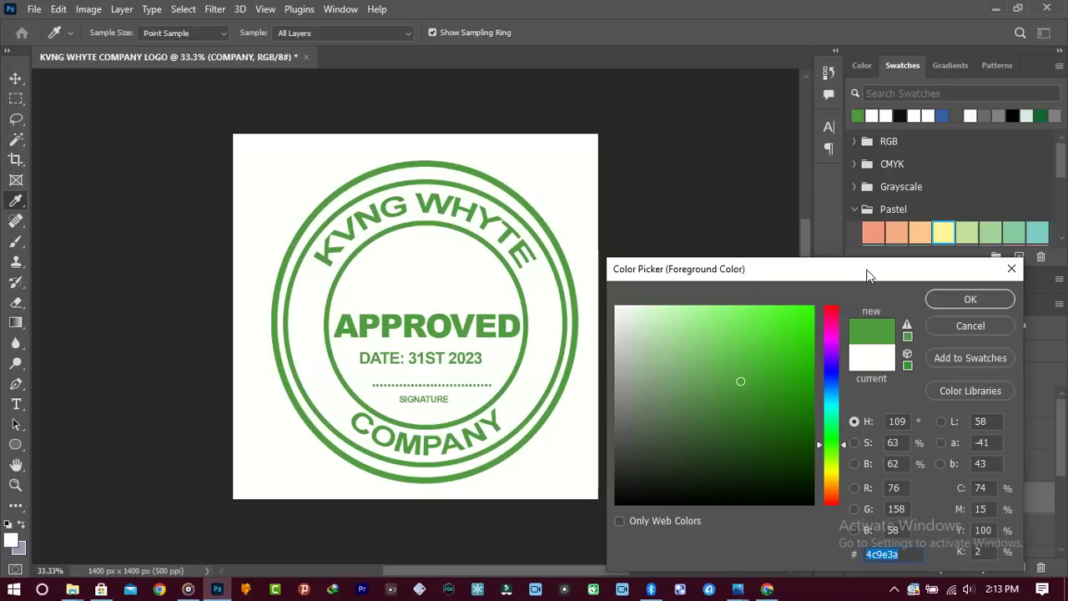
pyautogui.click(974, 298)
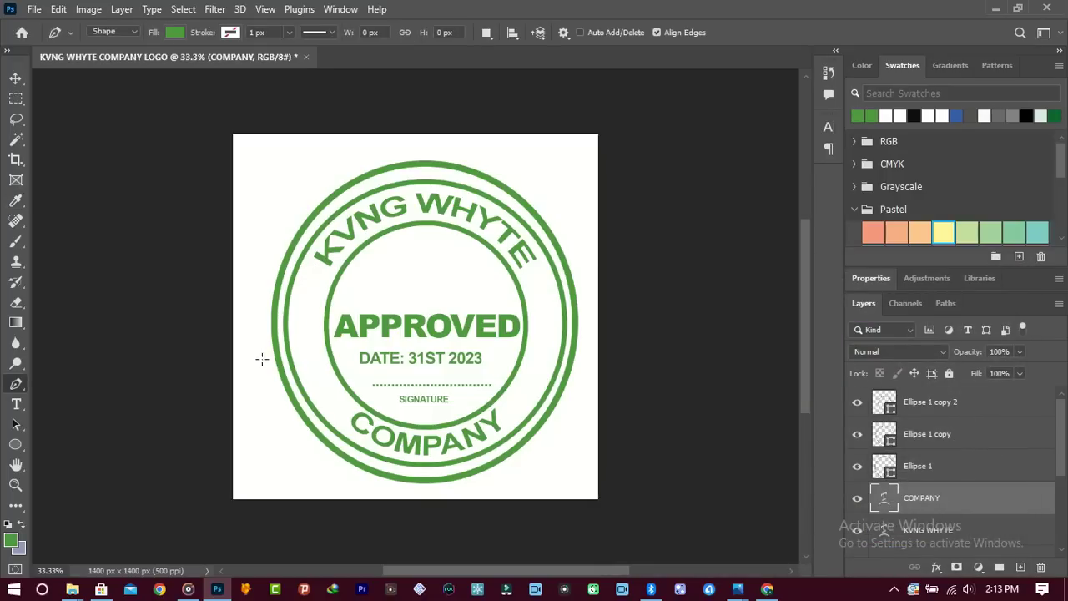
# Step: Draw a small closed five-pointed green star in the empty canvas area just outside the rings' lower left
pyautogui.click(269, 419)
pyautogui.click(265, 431)
pyautogui.click(250, 433)
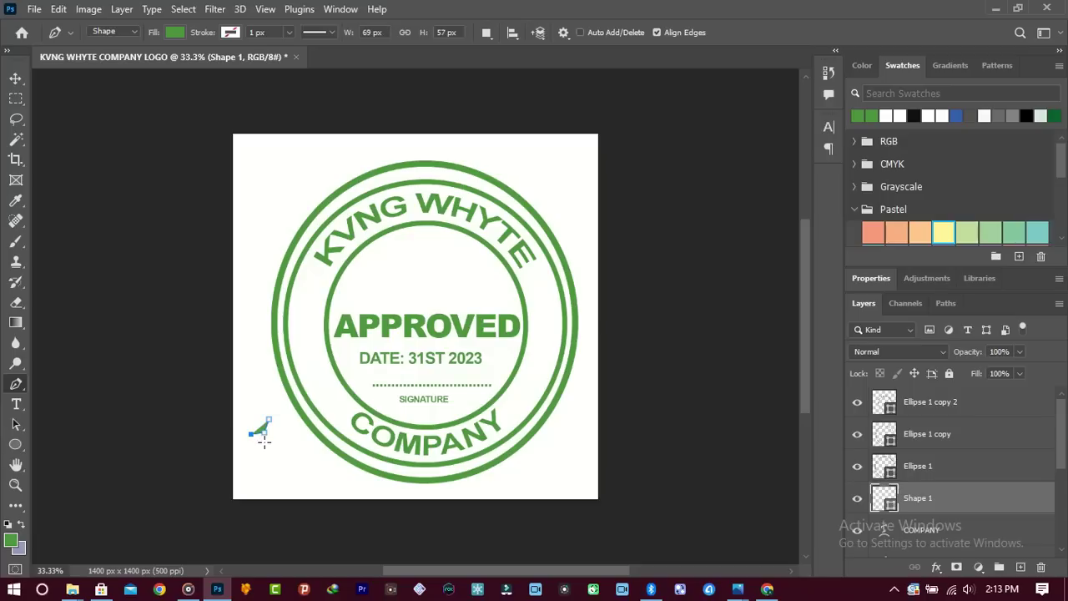
pyautogui.click(264, 443)
pyautogui.click(254, 459)
pyautogui.click(277, 451)
pyautogui.click(290, 459)
pyautogui.click(283, 443)
pyautogui.click(296, 437)
pyautogui.click(272, 418)
# Step: Scale the star to about 64% and centre it in the band between the inner rings, left of APPROVED
pyautogui.hotkey('ctrl', 't')
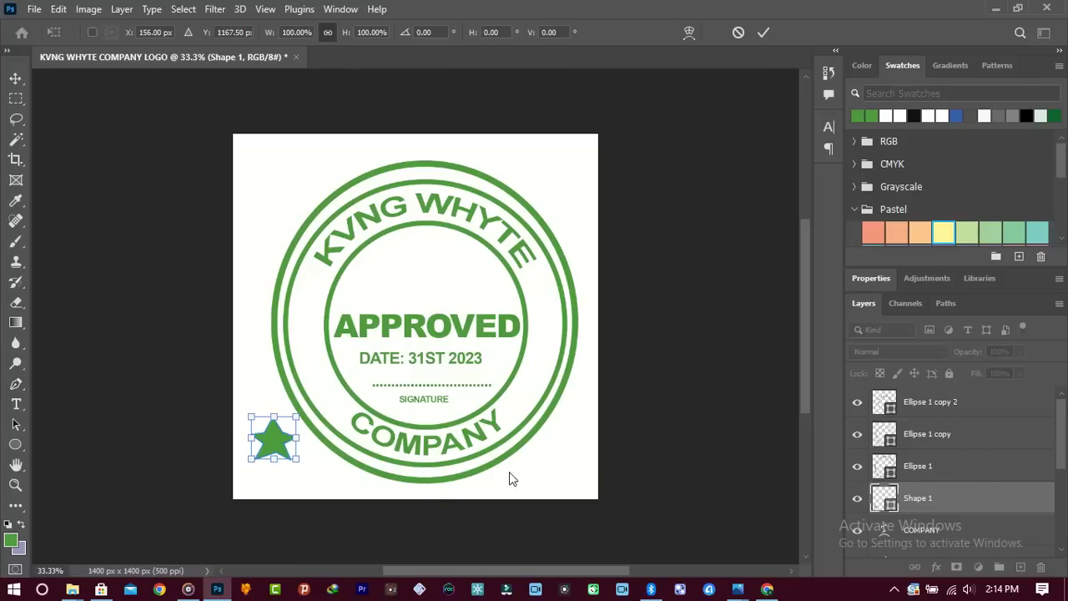
pyautogui.moveTo(294, 459); pyautogui.dragTo(309, 328)
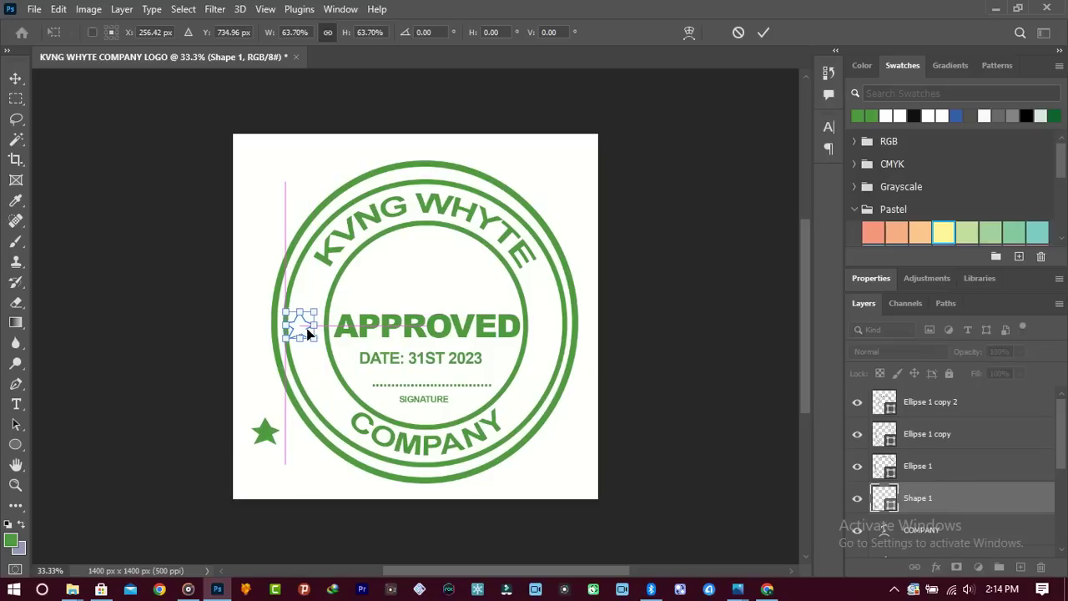
pyautogui.click(763, 33)
pyautogui.press('Right')
pyautogui.press('Right')
pyautogui.press('Right')
pyautogui.press('Right')
pyautogui.press('Right')
pyautogui.press('Right')
pyautogui.press('Right')
pyautogui.press('Right')
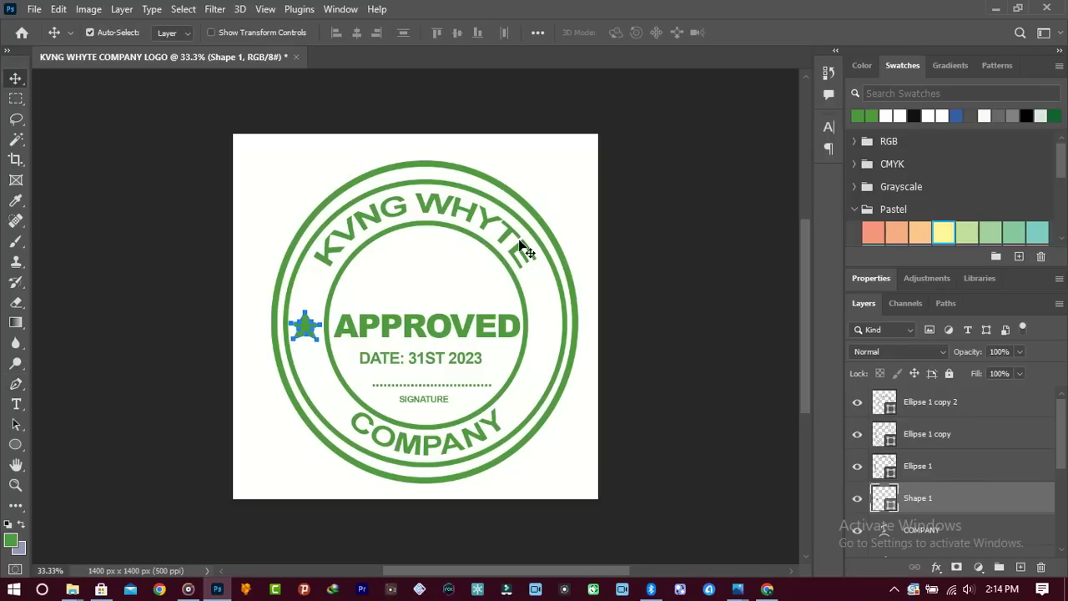
# Step: Duplicate the star and place the copy level with it in the ring band right of APPROVED
pyautogui.hotkey('ctrl', 'j')
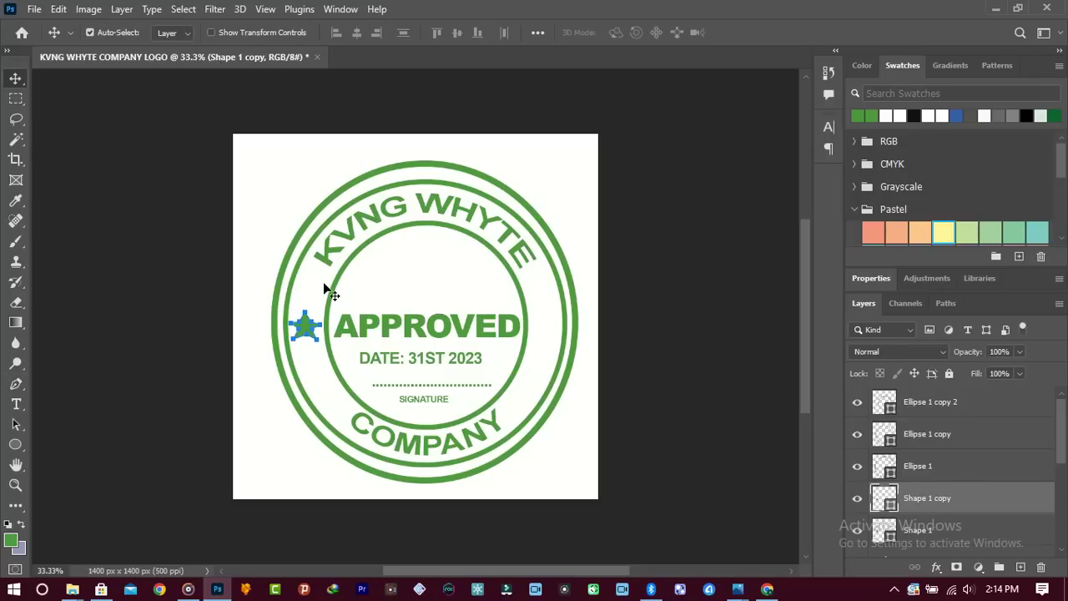
pyautogui.moveTo(308, 332); pyautogui.dragTo(547, 331)
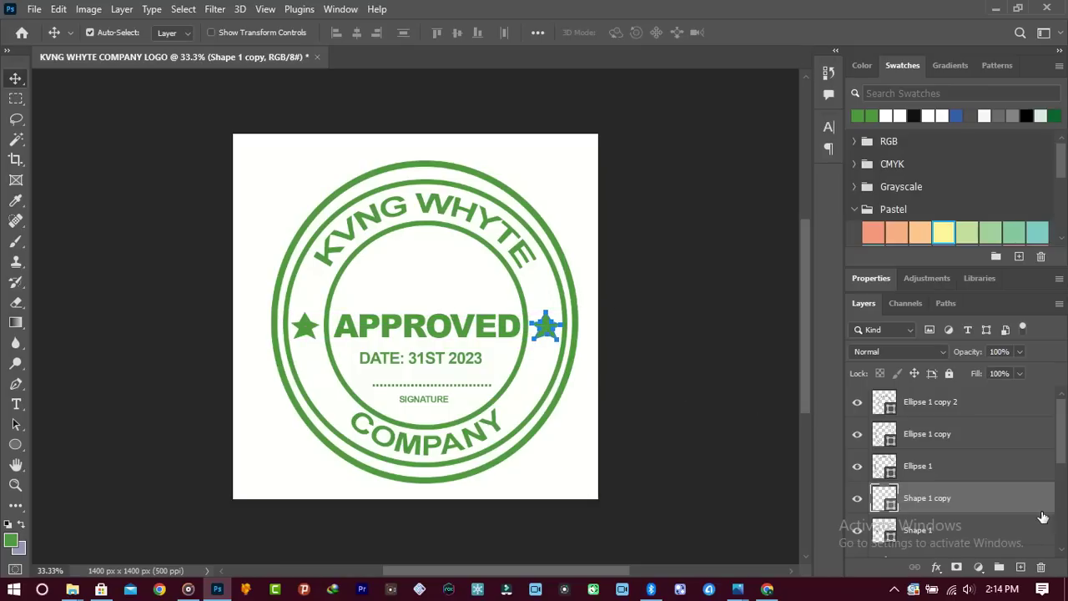
pyautogui.click(1004, 472)
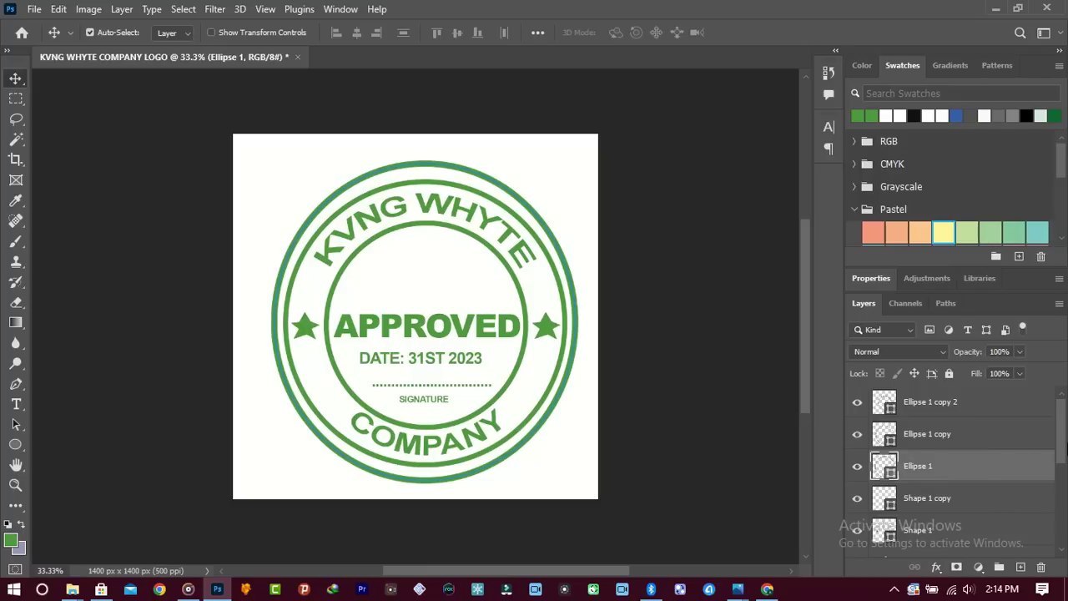
pyautogui.moveTo(1065, 455); pyautogui.dragTo(1066, 541)
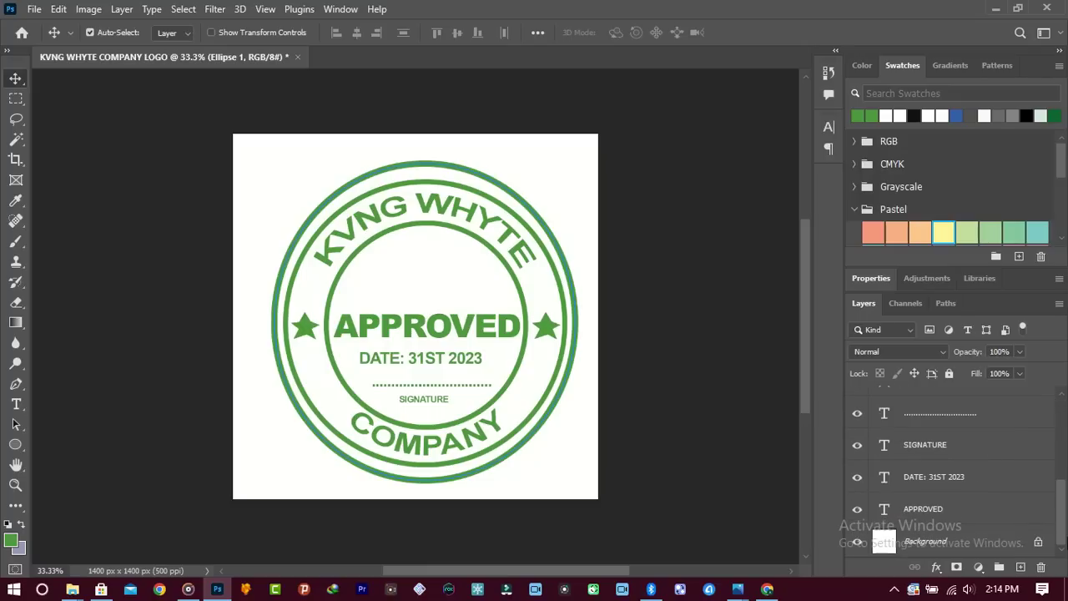
pyautogui.click(964, 543)
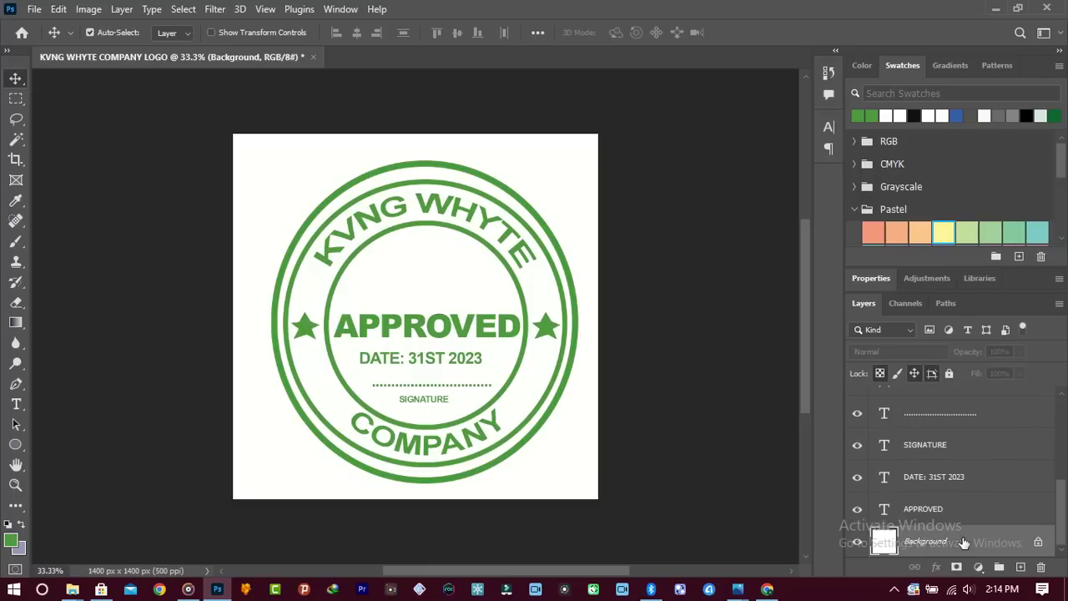
pyautogui.moveTo(1058, 527); pyautogui.dragTo(1063, 423)
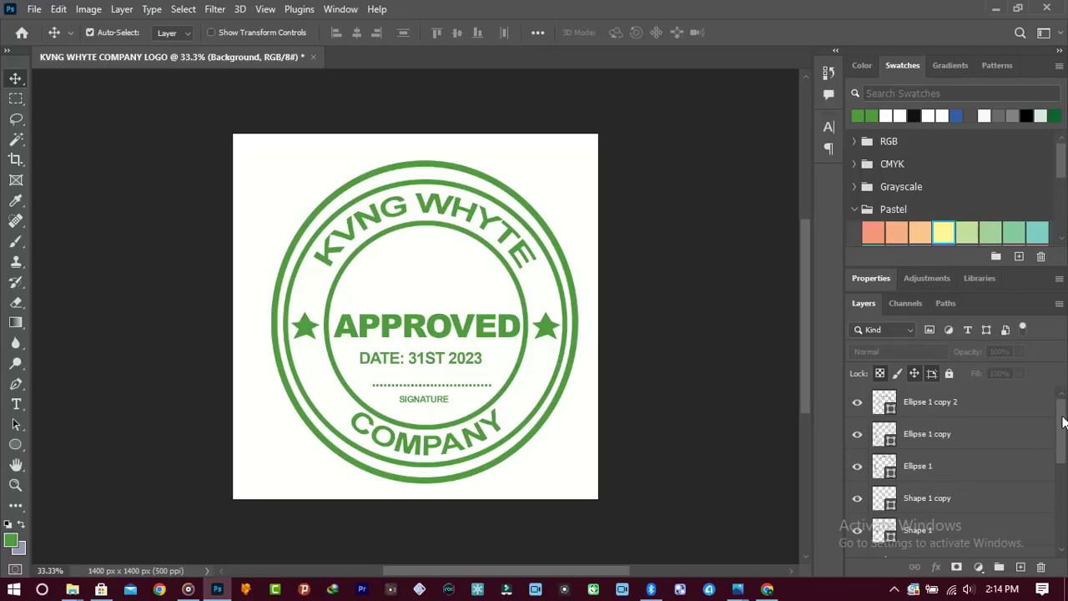
pyautogui.click(1006, 404)
pyautogui.moveTo(1065, 423); pyautogui.dragTo(1061, 546)
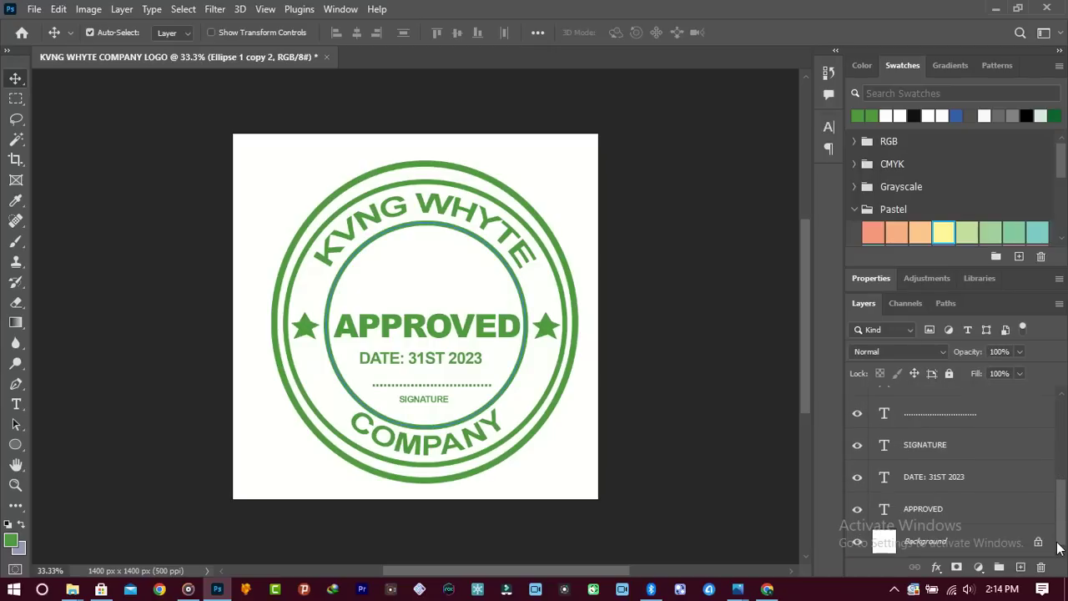
pyautogui.keyDown('shift'); pyautogui.click(981, 515); pyautogui.keyUp('shift')
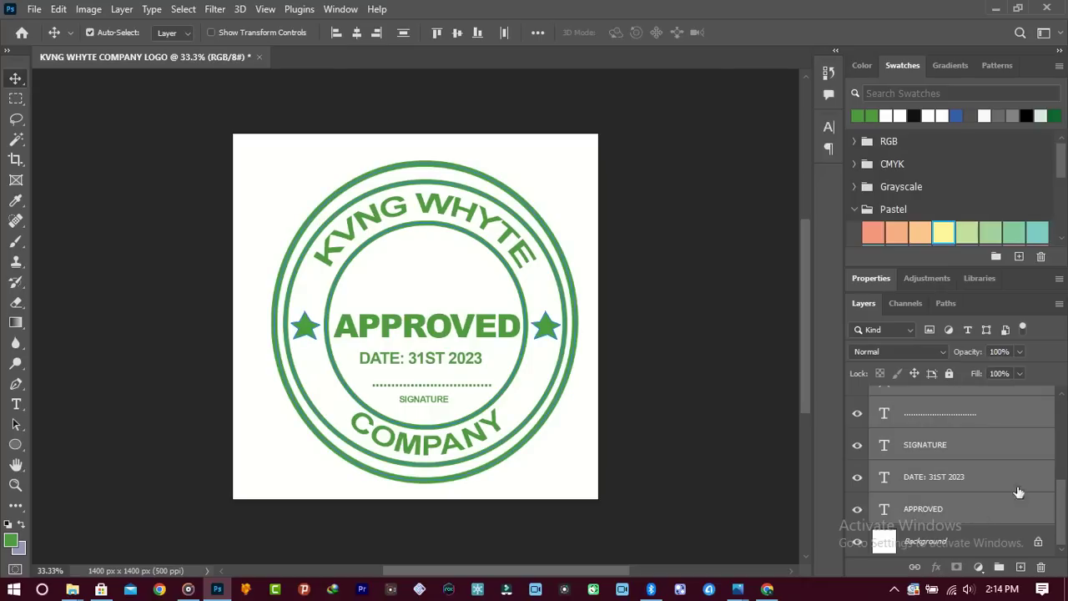
pyautogui.moveTo(1056, 523); pyautogui.dragTo(1001, 434)
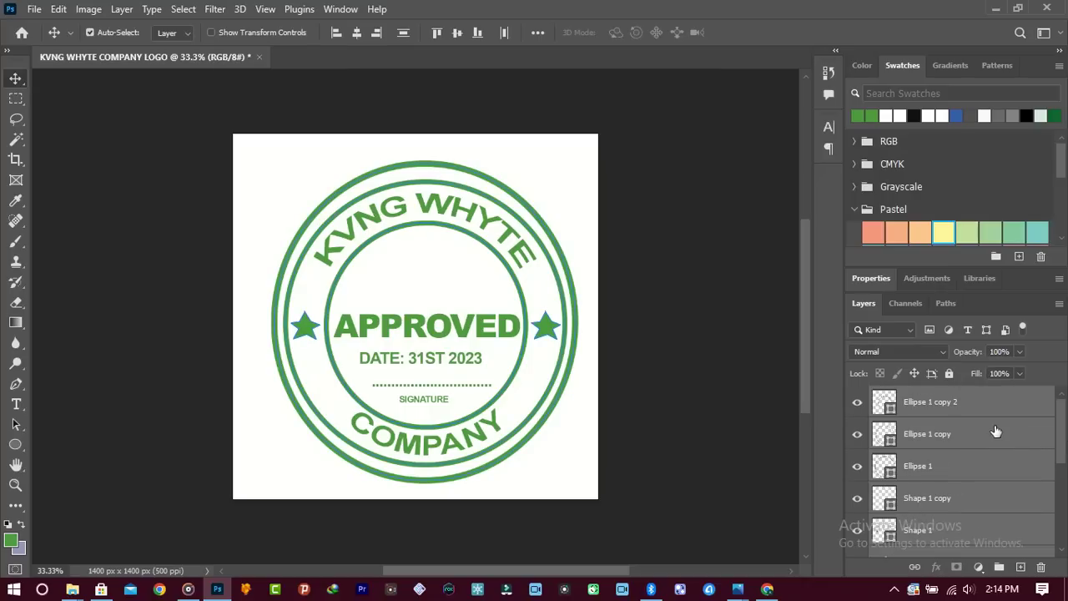
pyautogui.click(984, 408)
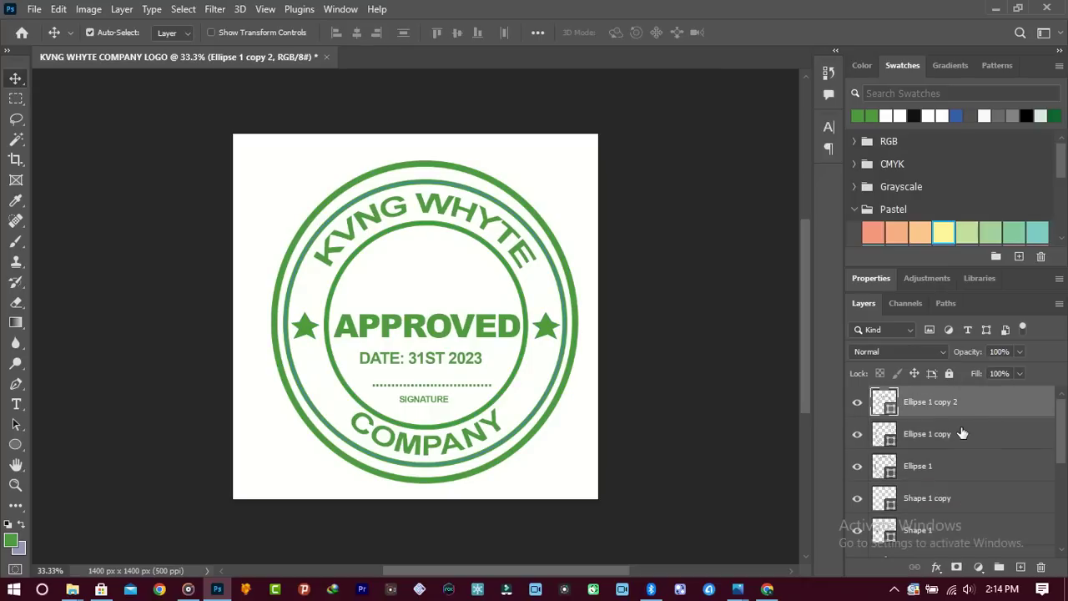
pyautogui.click(959, 432)
# Step: Group all stamp layers from Ellipse 1 copy 2 down to APPROVED and convert the group to a smart object
pyautogui.click(959, 406)
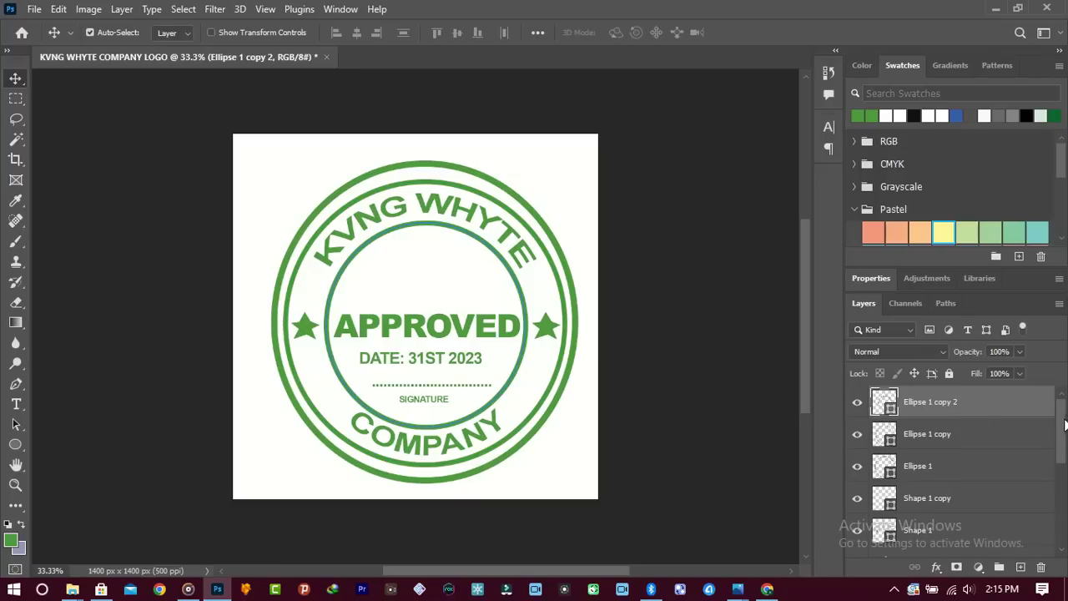
pyautogui.moveTo(1065, 426); pyautogui.dragTo(1066, 523)
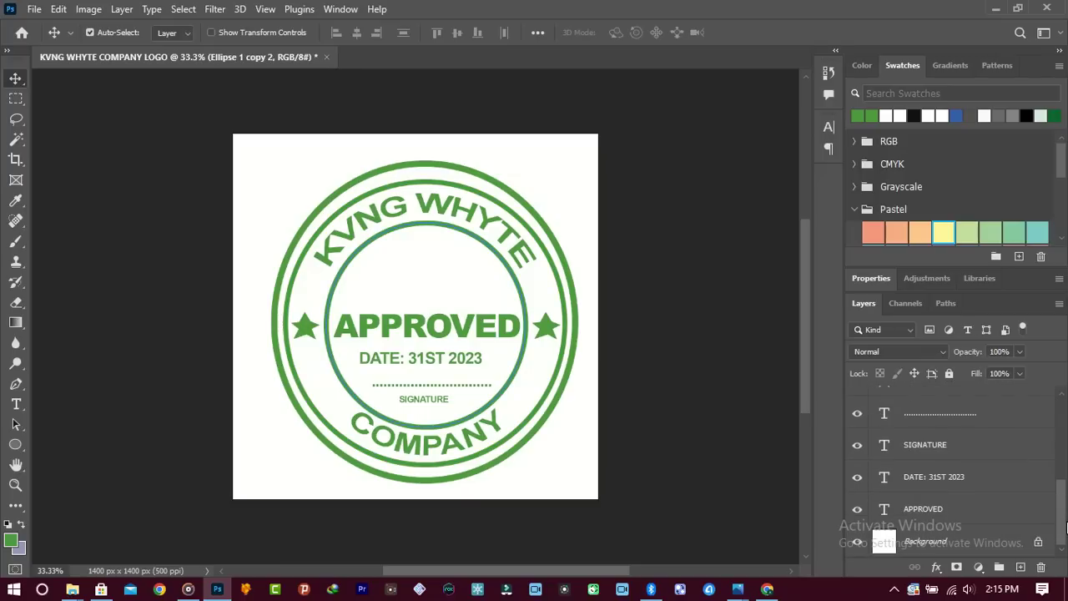
pyautogui.keyDown('shift'); pyautogui.click(946, 510); pyautogui.keyUp('shift')
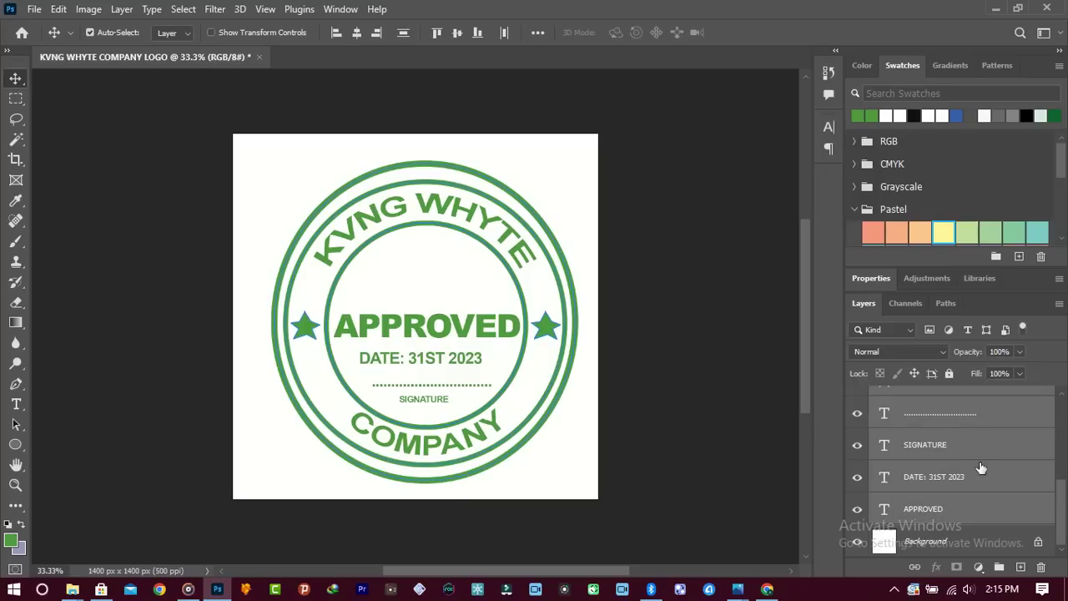
pyautogui.moveTo(985, 446); pyautogui.dragTo(1000, 569)
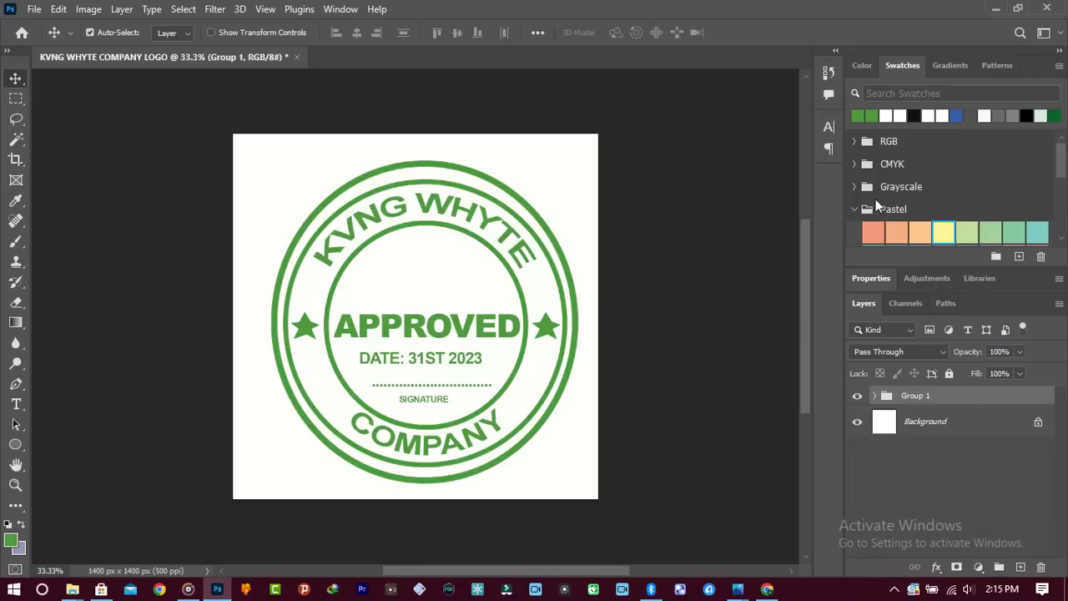
pyautogui.rightClick(958, 399)
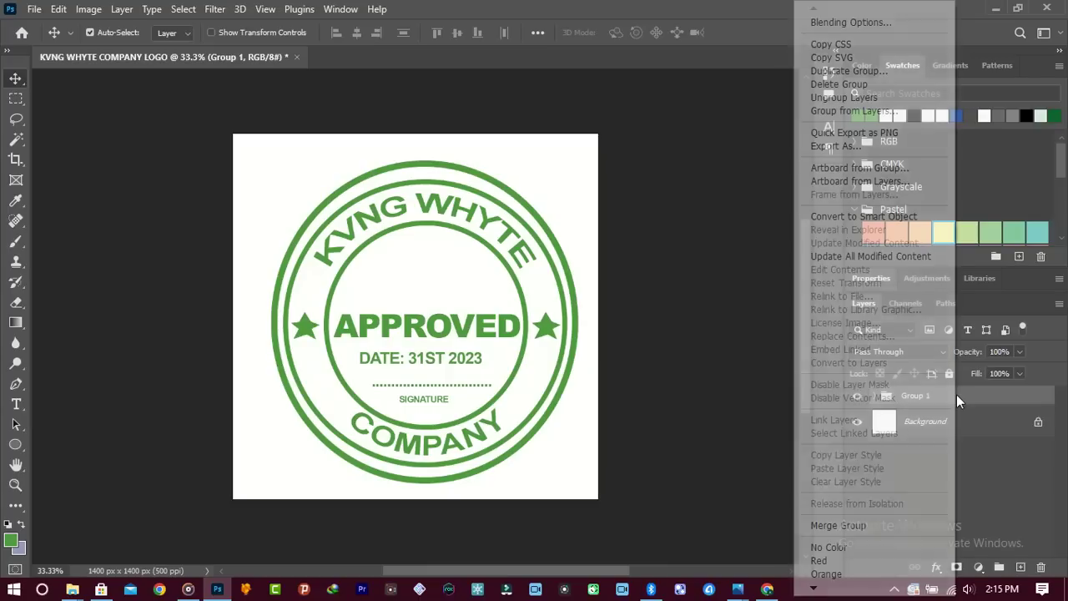
pyautogui.click(886, 217)
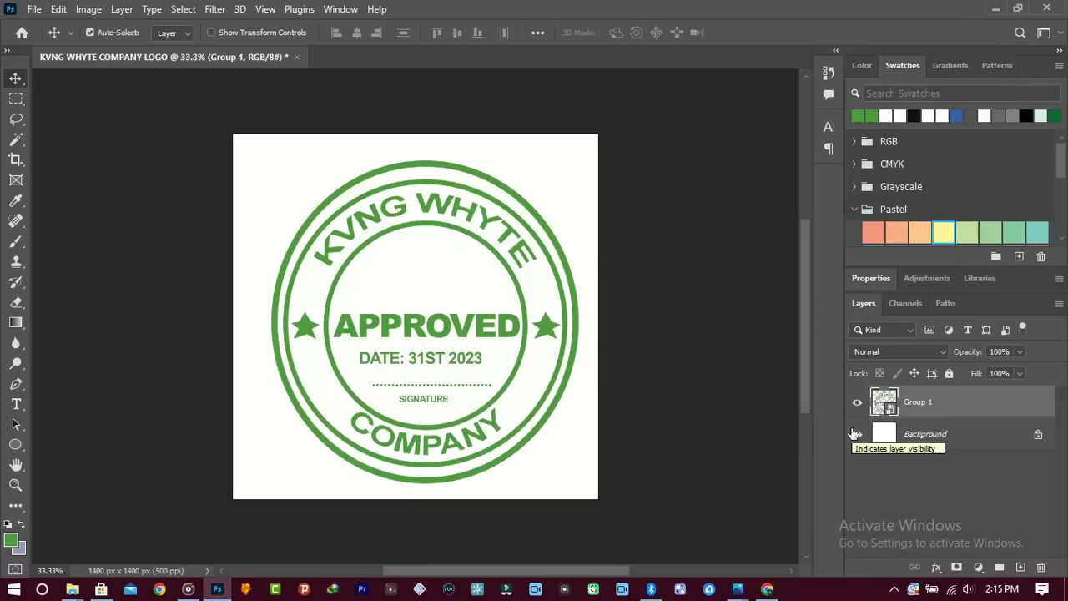
# Step: Hide the Background layer and shift the stamp slightly up and to the left on the canvas
pyautogui.click(856, 434)
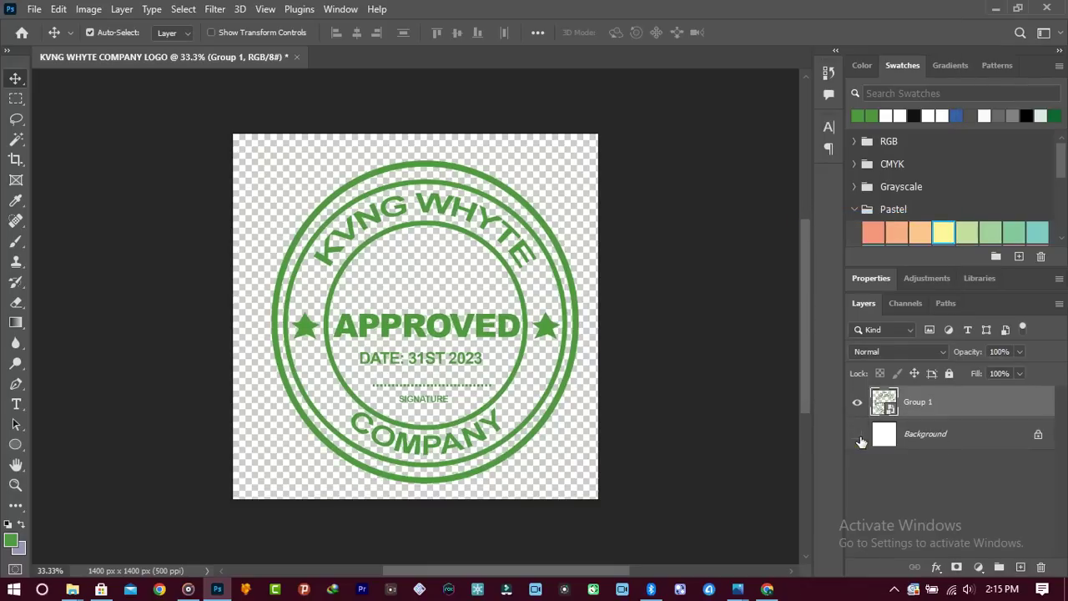
pyautogui.moveTo(493, 253)
pyautogui.mouseDown()
pyautogui.moveTo(479, 231)
pyautogui.moveTo(523, 160)
pyautogui.moveTo(484, 219)
pyautogui.moveTo(479, 248)
pyautogui.mouseUp()
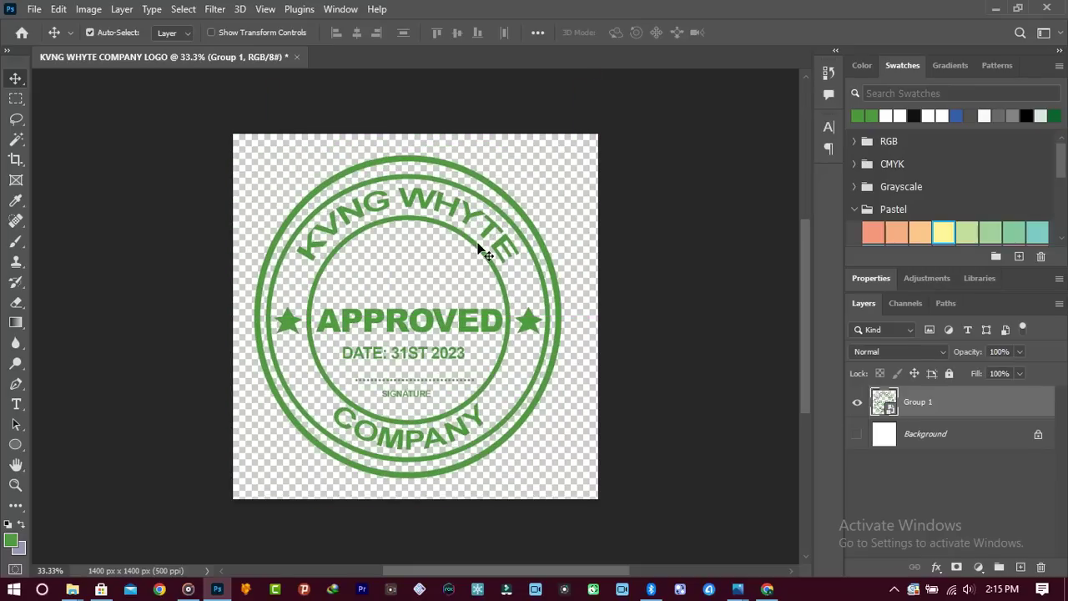
# Step: Switch to the Artworks folder in File Explorer and open the Dudeseriesx image with Adobe Photoshop 2022
pyautogui.moveTo(72, 588)
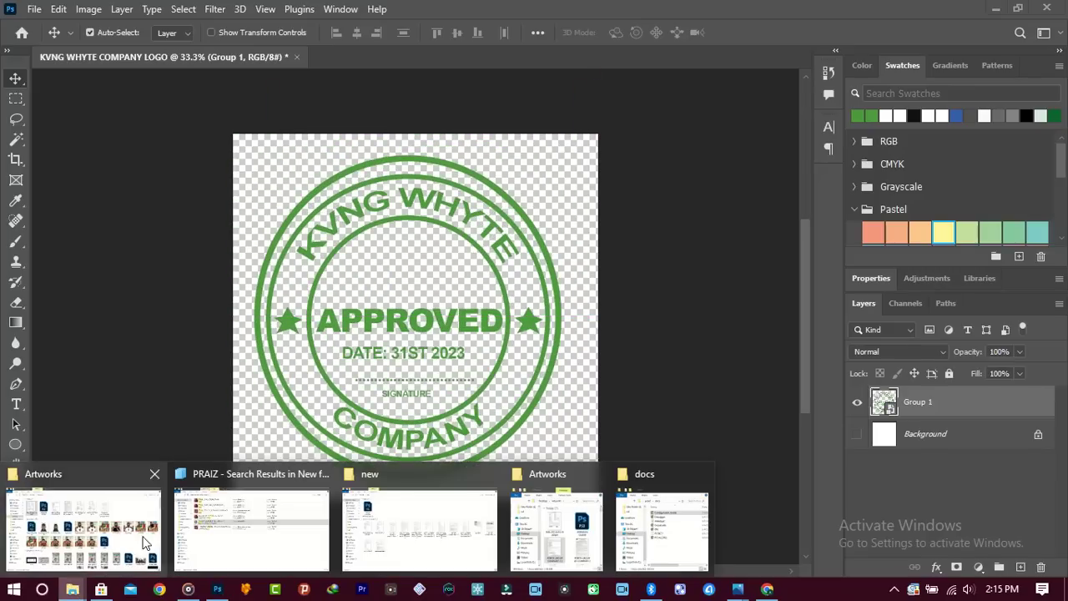
pyautogui.moveTo(146, 538)
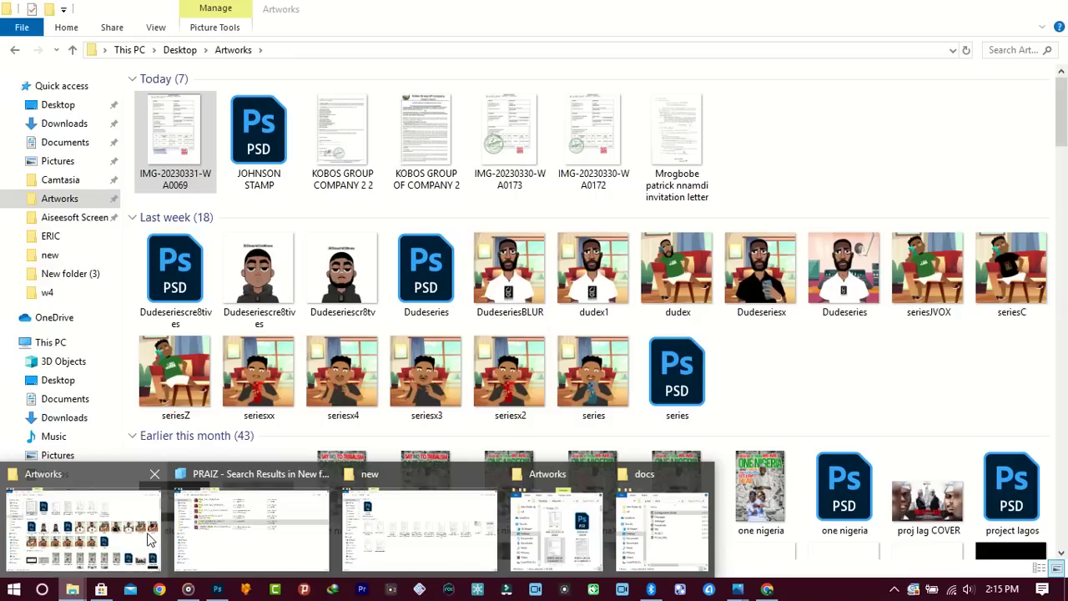
pyautogui.click(151, 538)
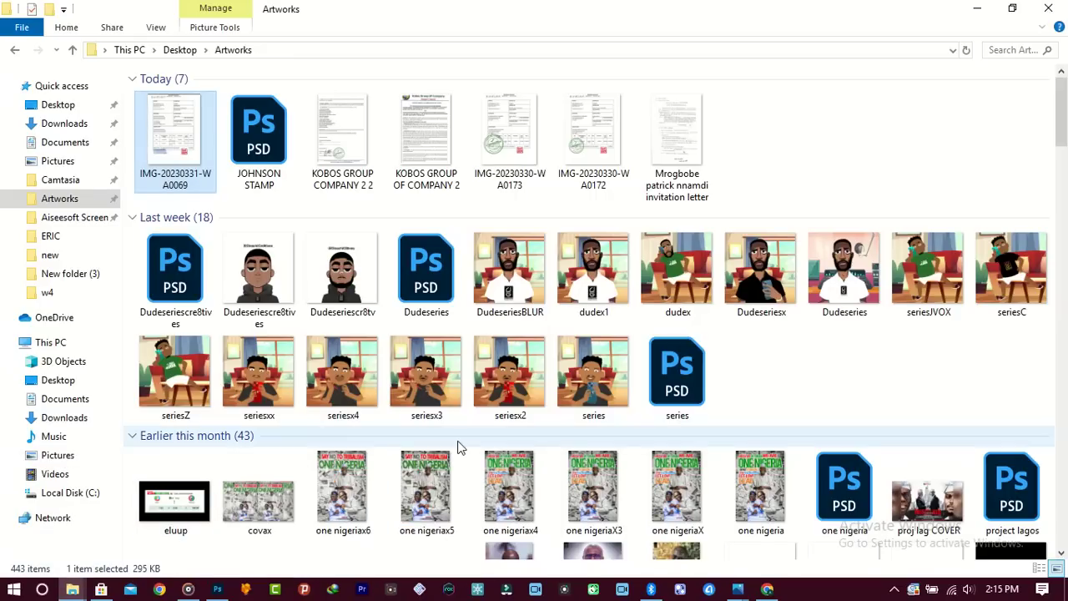
pyautogui.moveTo(1065, 134)
pyautogui.mouseDown()
pyautogui.moveTo(1063, 185)
pyautogui.moveTo(1065, 136)
pyautogui.mouseUp()
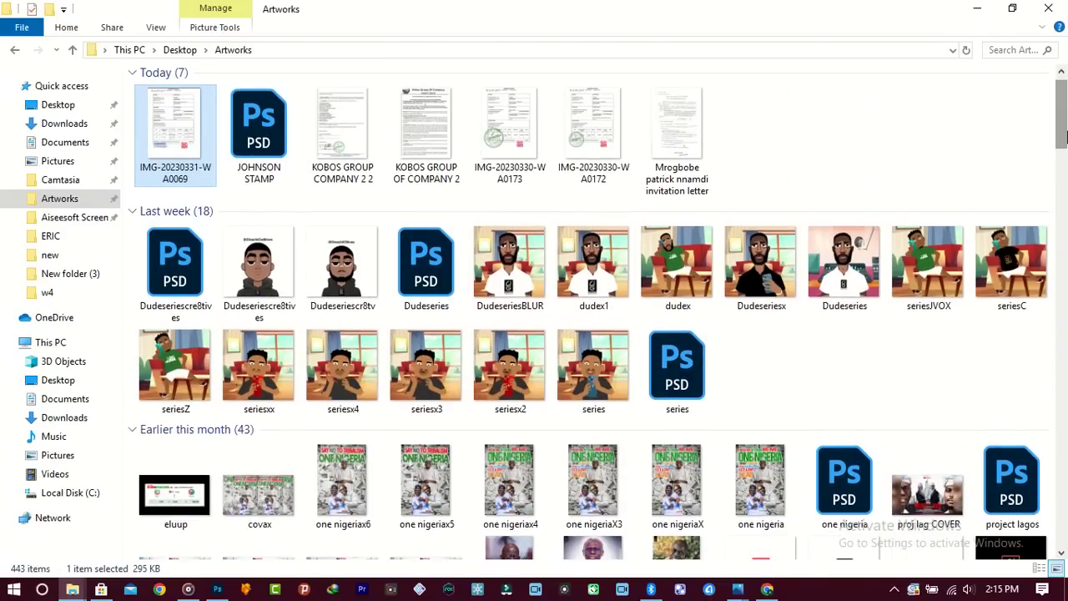
pyautogui.click(769, 278)
pyautogui.rightClick(768, 278)
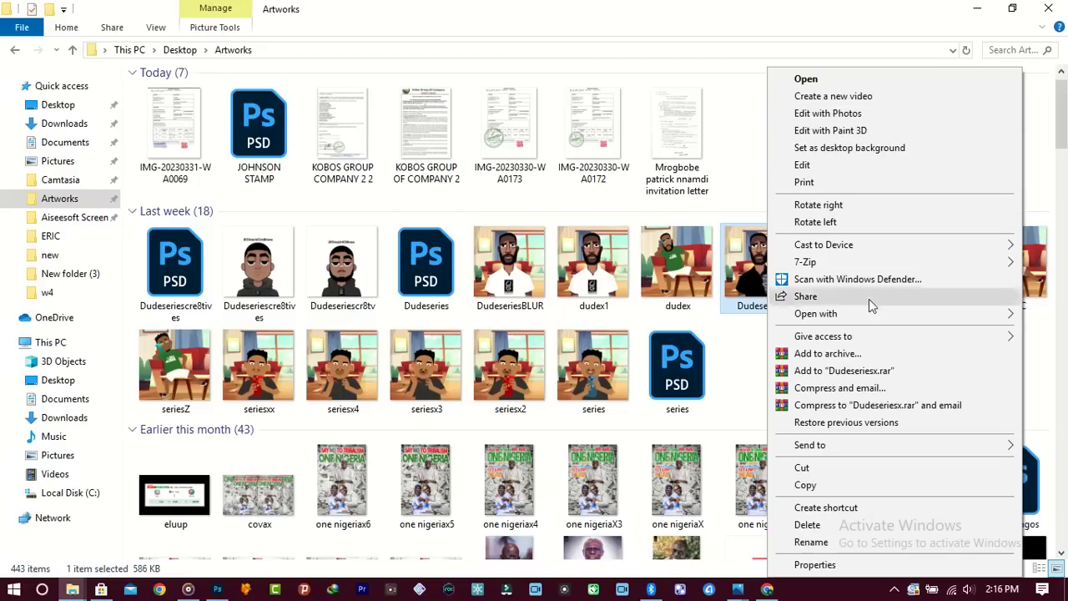
pyautogui.moveTo(841, 324)
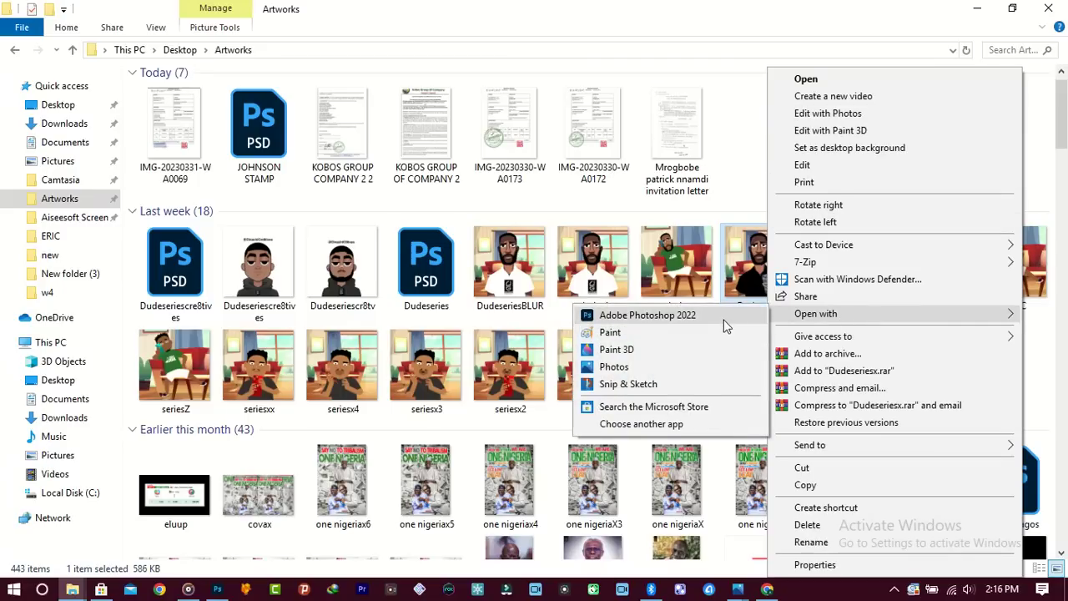
pyautogui.click(724, 320)
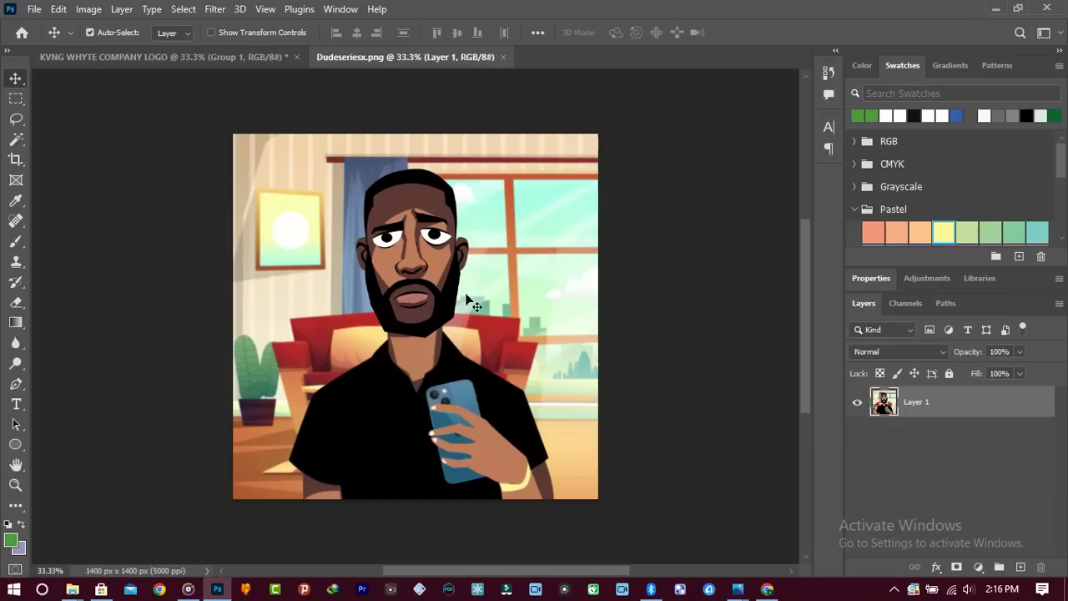
# Step: Copy the stamp from the logo document into Dudeseriesx.png and scale it to about 3.5% over the figure's shirt and phone
pyautogui.click(219, 56)
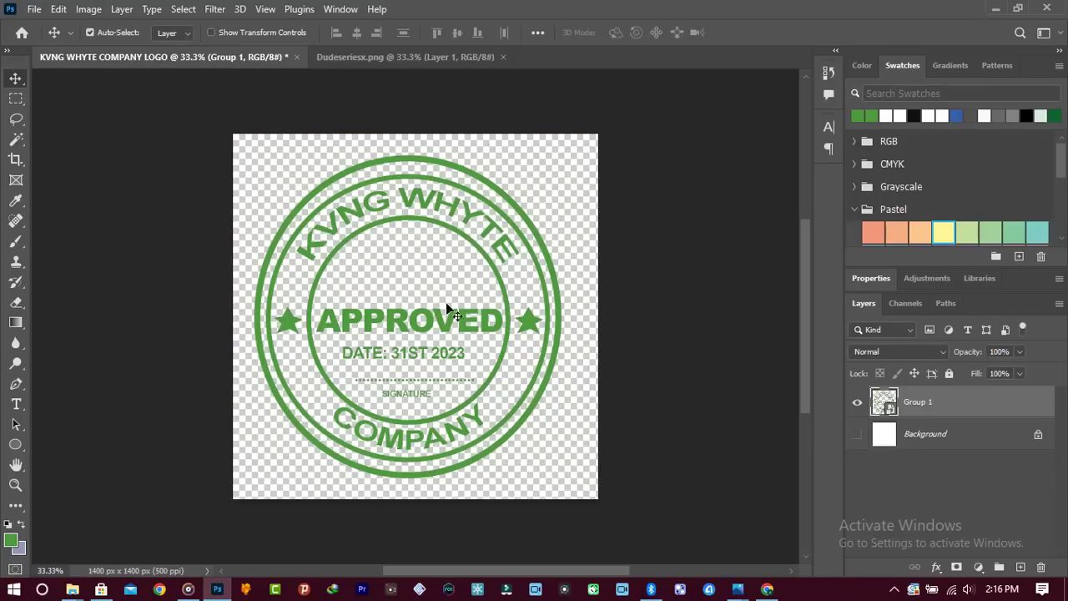
pyautogui.moveTo(441, 179); pyautogui.dragTo(409, 271)
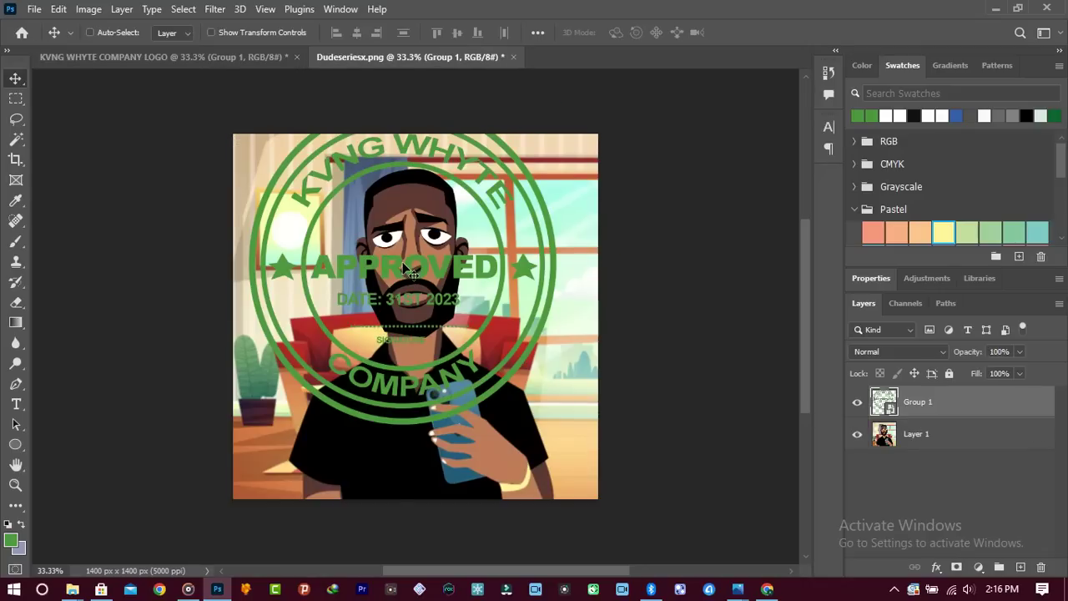
pyautogui.hotkey('ctrl', 't')
pyautogui.moveTo(532, 130); pyautogui.dragTo(359, 309)
pyautogui.moveTo(287, 354); pyautogui.dragTo(420, 383)
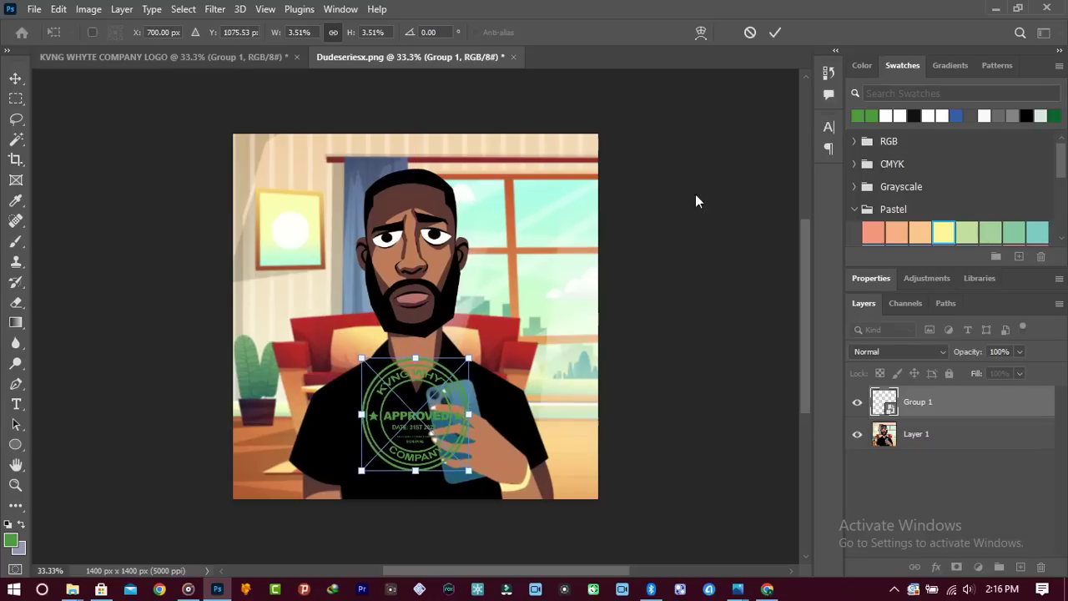
pyautogui.click(775, 34)
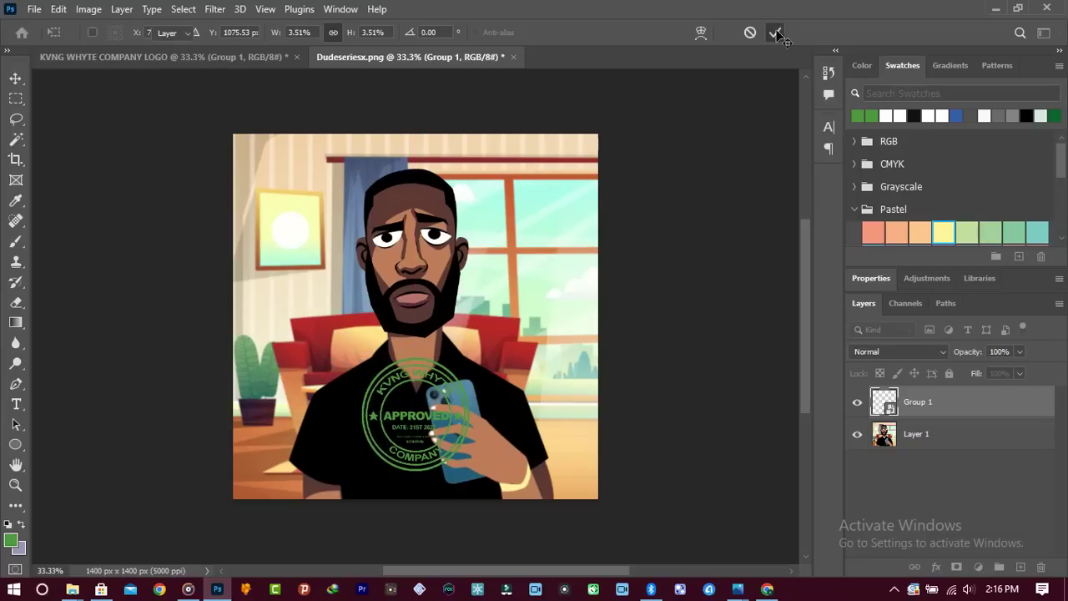
# Step: Add a white solid color fill layer between Layer 1 and the stamp
pyautogui.click(972, 430)
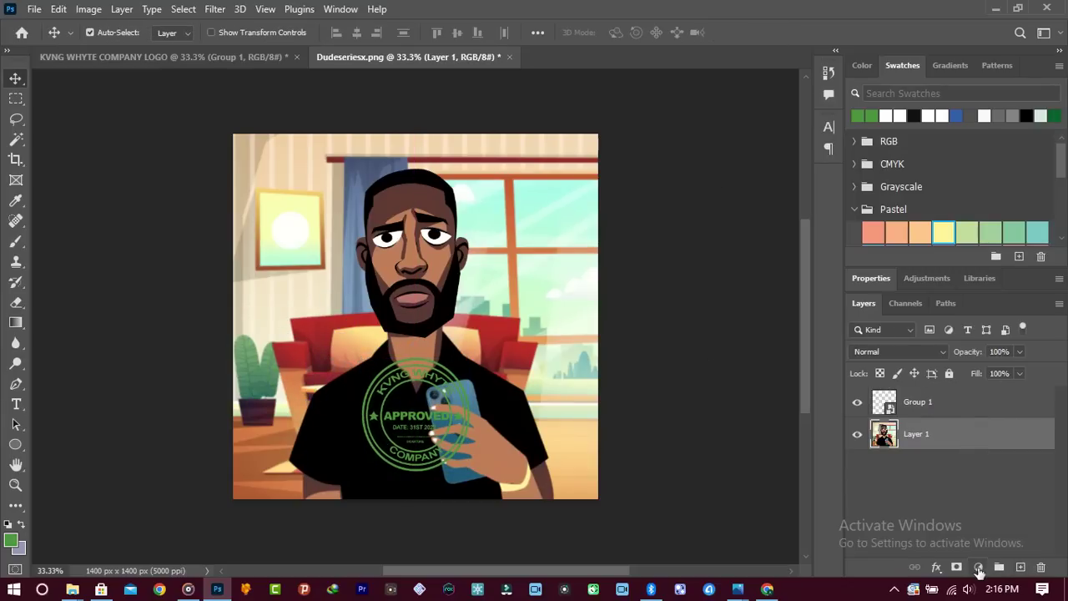
pyautogui.click(979, 567)
pyautogui.click(973, 291)
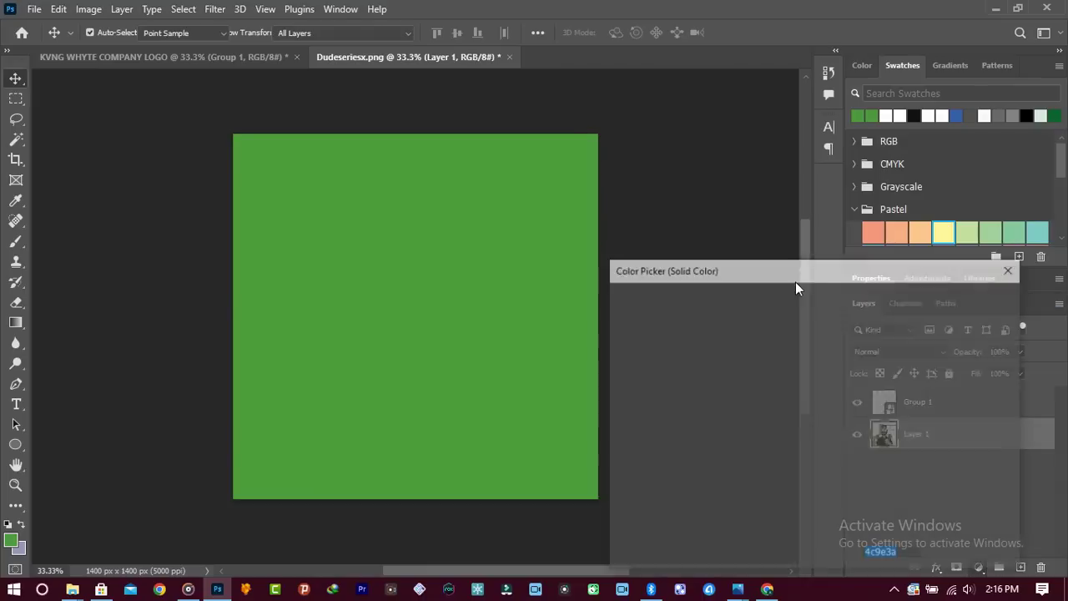
pyautogui.click(621, 307)
pyautogui.moveTo(631, 328); pyautogui.dragTo(472, 200)
pyautogui.click(944, 299)
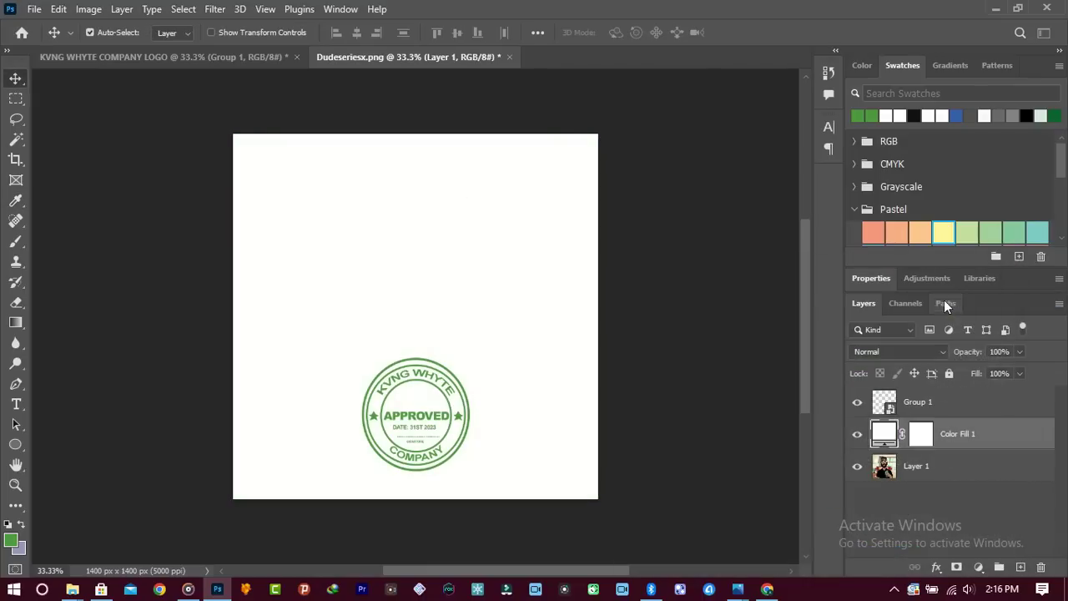
# Step: Start a text layer above the stamp layer with "hi" near the page's upper left and set its font size to 2 pt
pyautogui.click(918, 401)
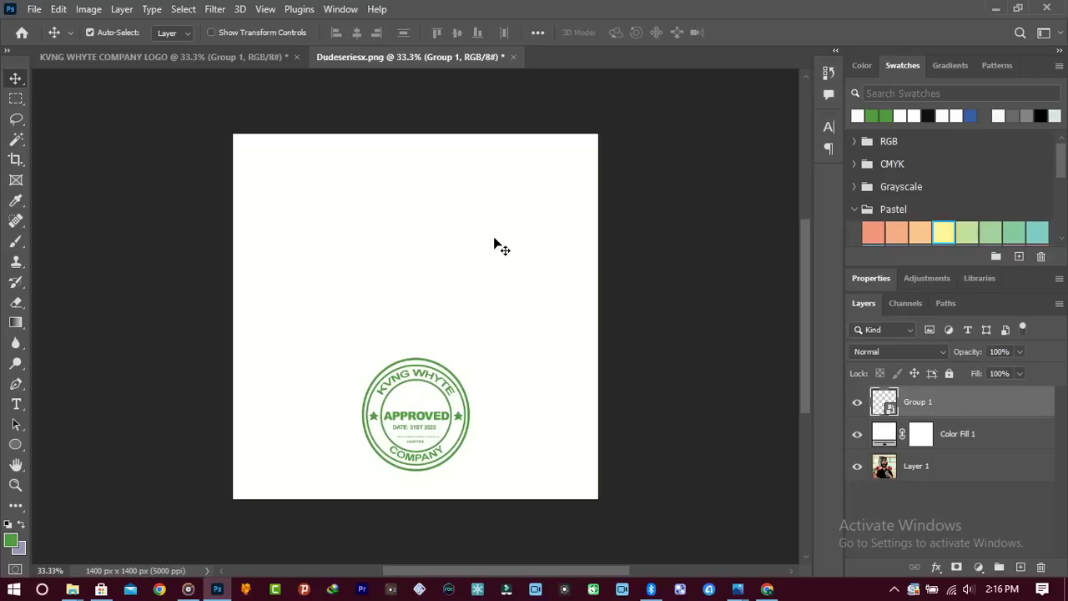
pyautogui.press('t')
pyautogui.click(258, 223)
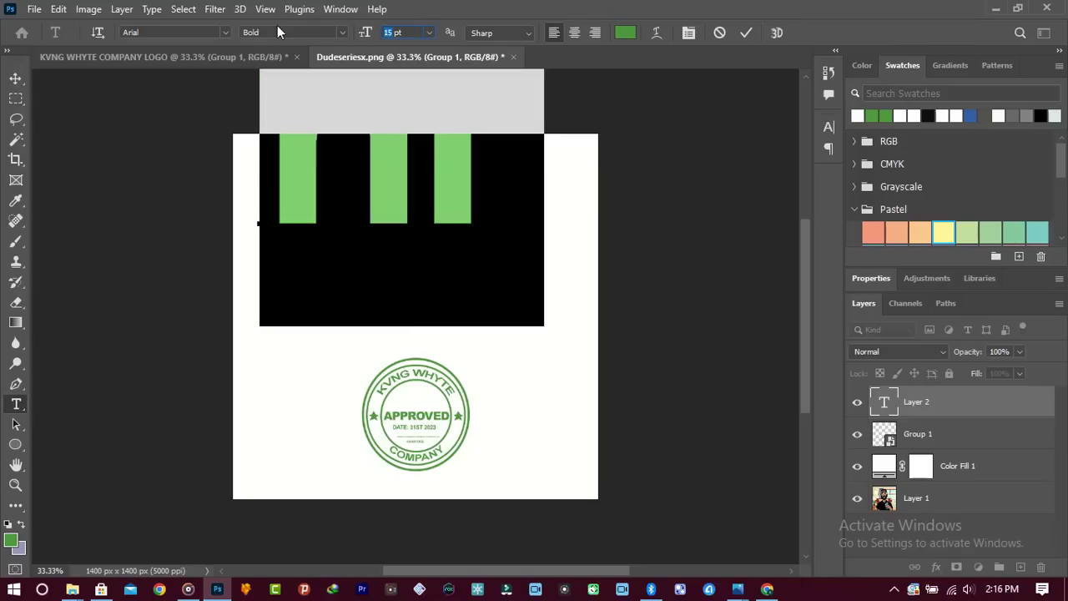
pyautogui.write('4')
pyautogui.press('Return')
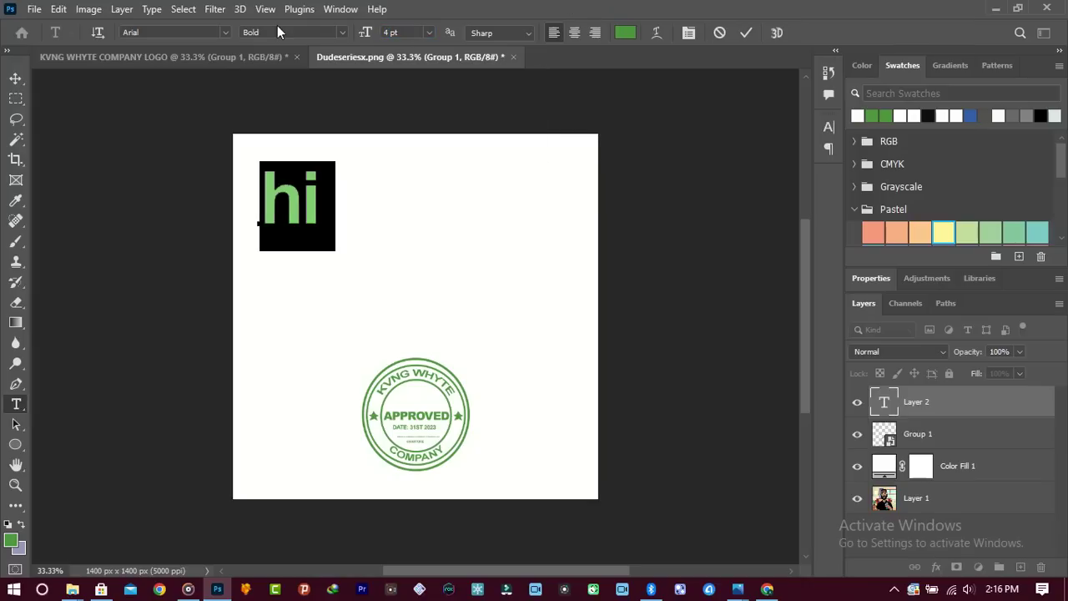
pyautogui.click(382, 32)
pyautogui.write('5')
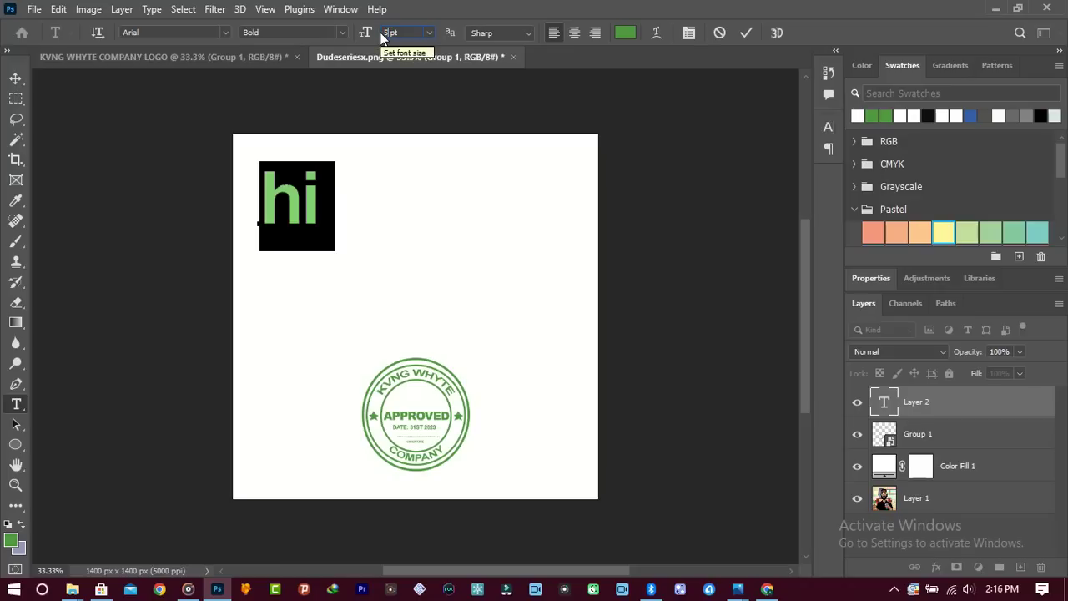
pyautogui.write('2')
pyautogui.press('Return')
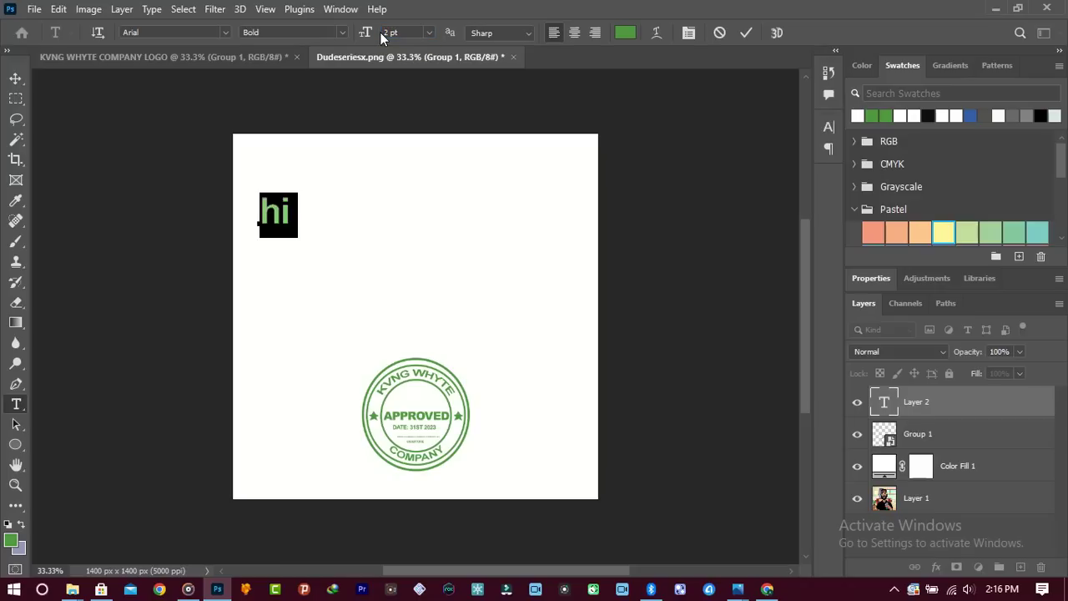
# Step: Extend the "hi" text with "am", the designer's name and "and this is a document", running over two lines
pyautogui.click(288, 214)
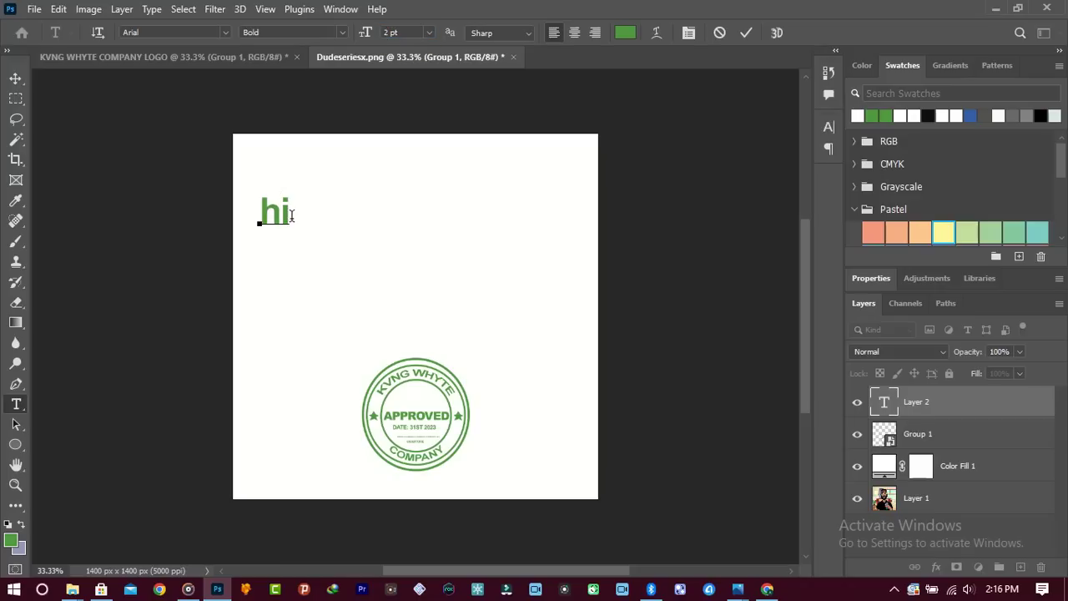
pyautogui.write('am kin')
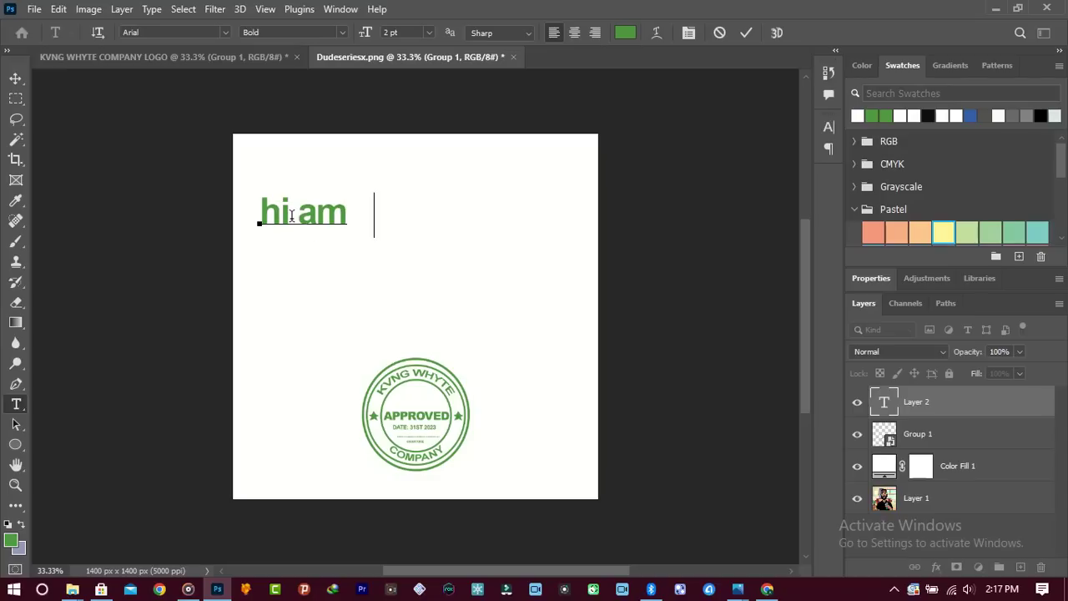
pyautogui.write('whyte')
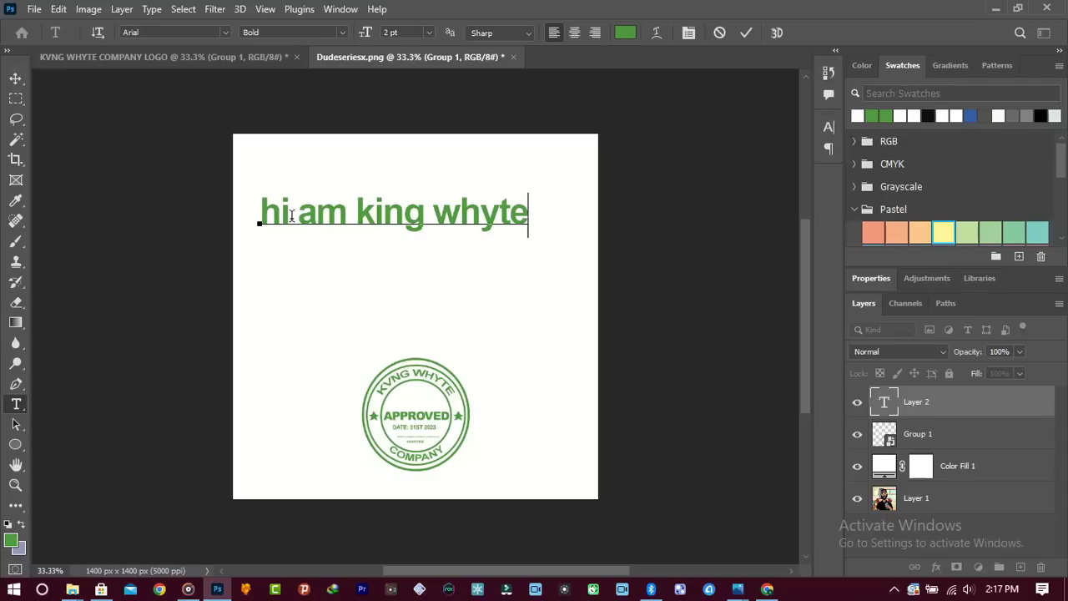
pyautogui.write(' and ')
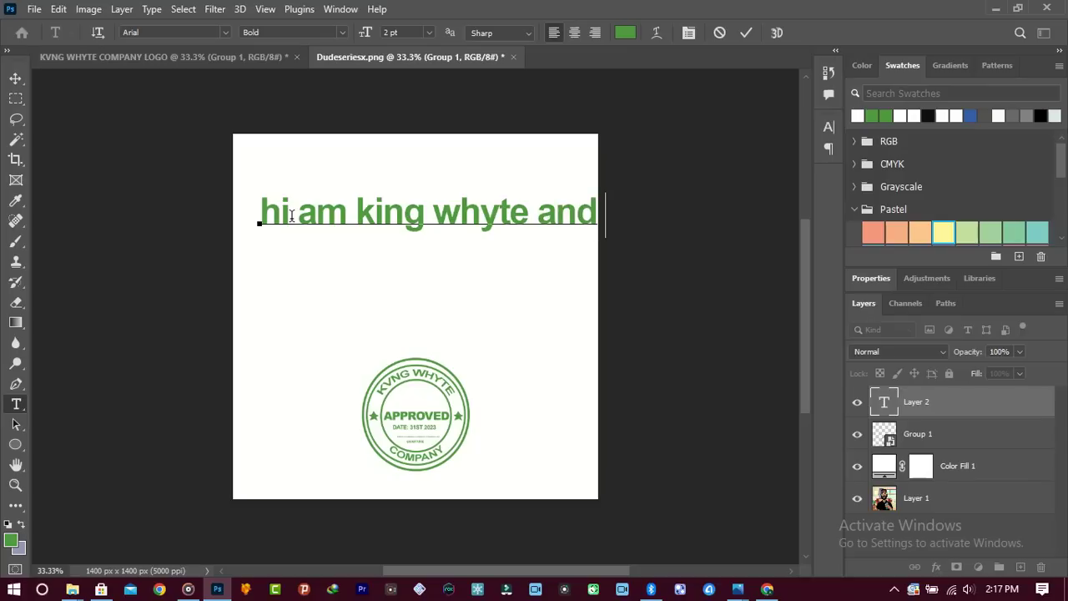
pyautogui.write('this is ')
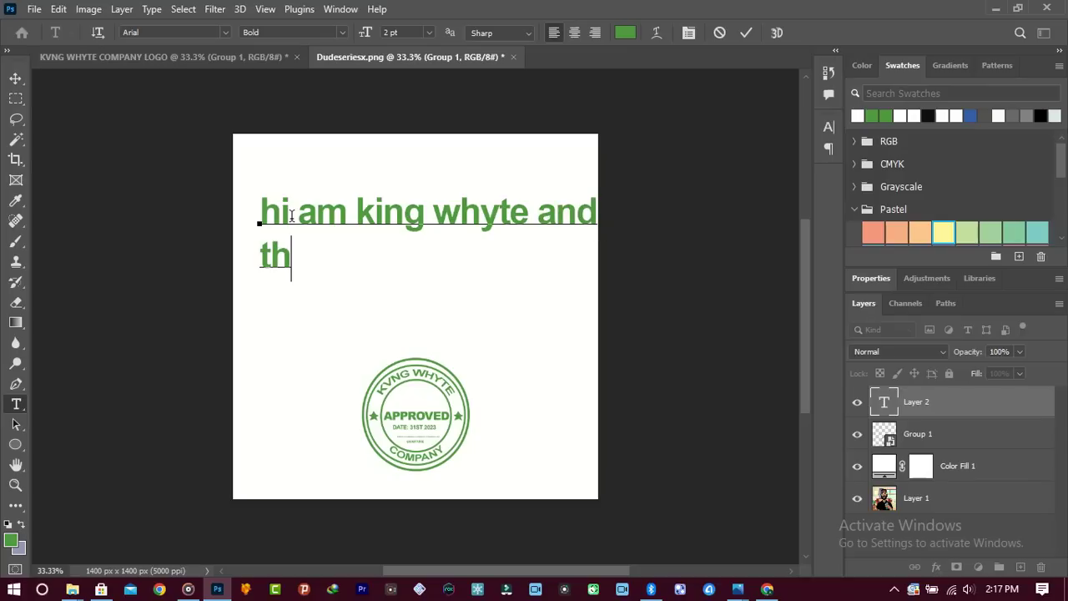
pyautogui.write('a')
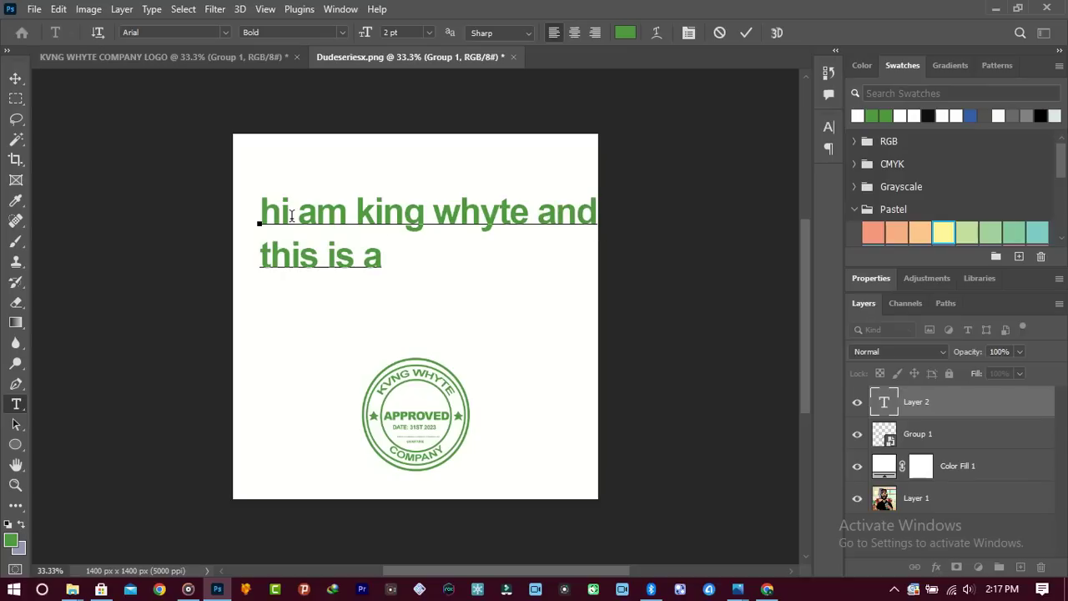
pyautogui.write(' docu')
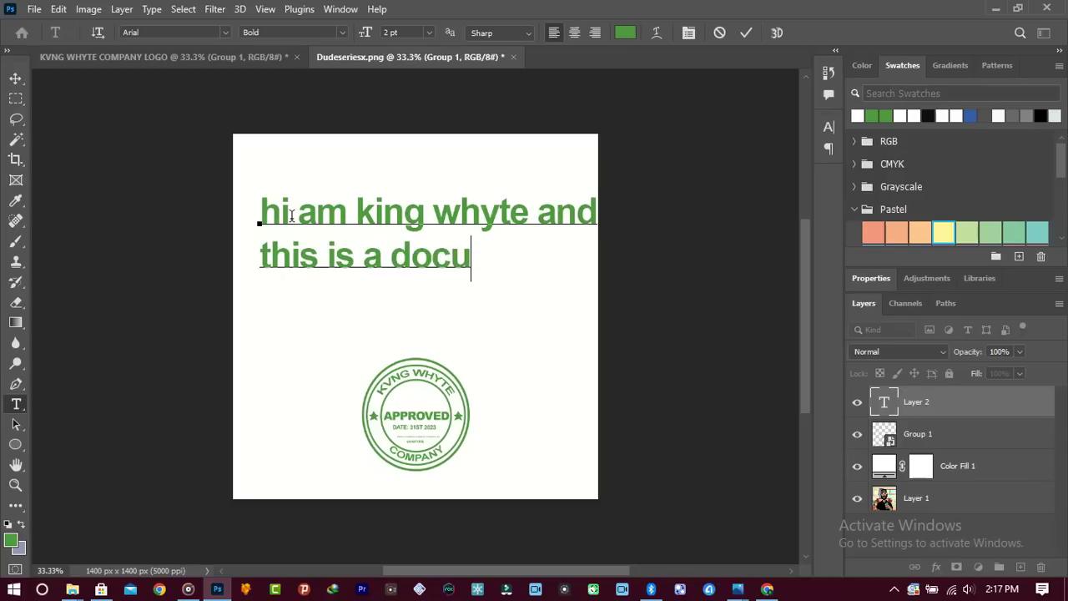
pyautogui.write('ment')
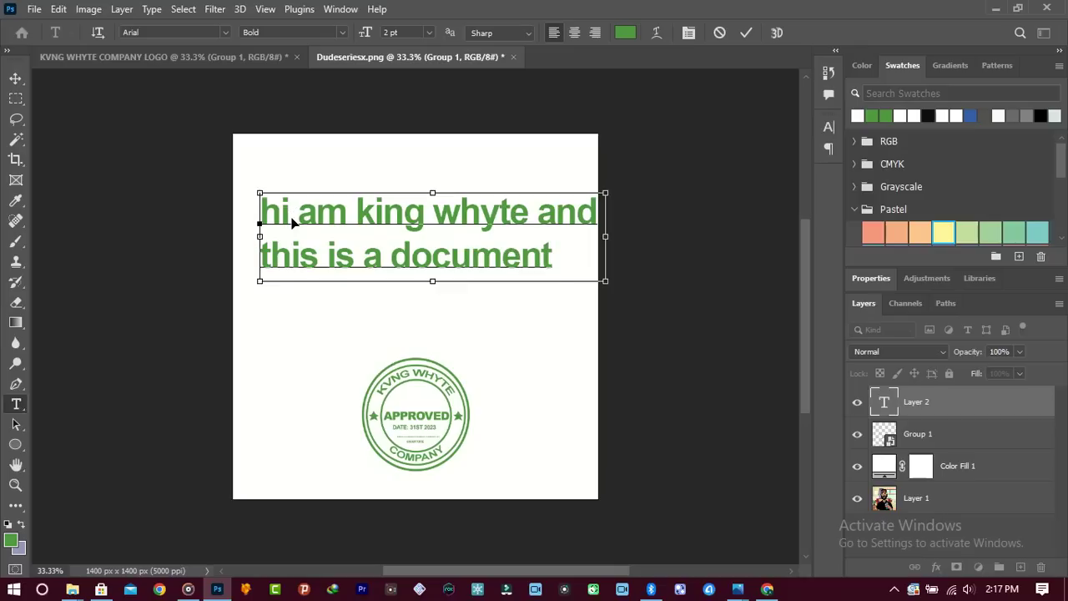
# Step: Recolor the whole text black, scale it down to about 0.94 pt and place it just above the stamp
pyautogui.hotkey('ctrl', 'a')
pyautogui.click(625, 33)
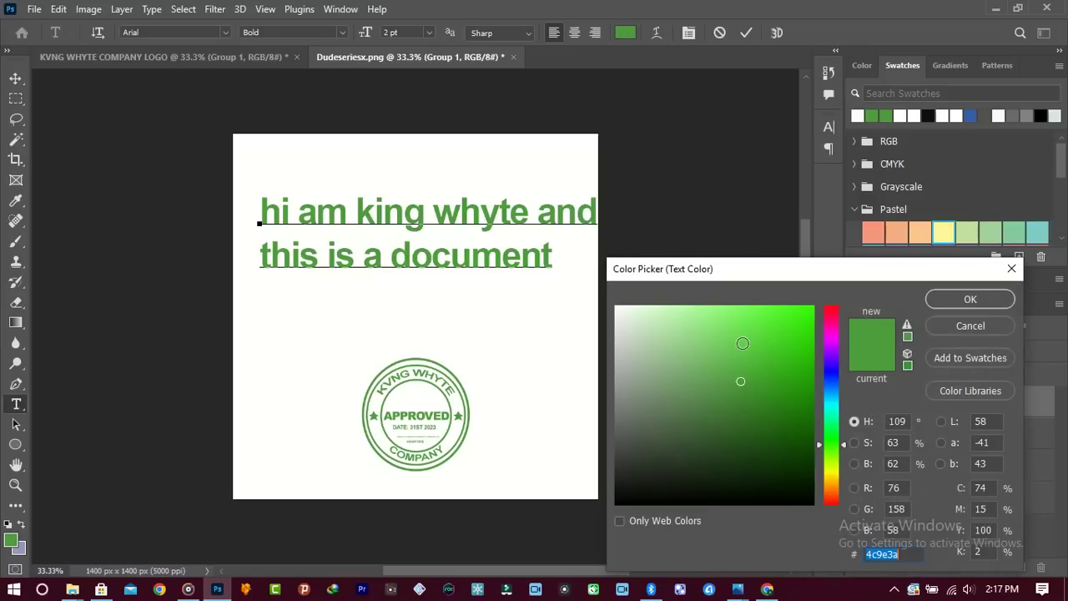
pyautogui.moveTo(675, 472); pyautogui.dragTo(569, 532)
pyautogui.click(971, 300)
pyautogui.moveTo(597, 287); pyautogui.dragTo(520, 322)
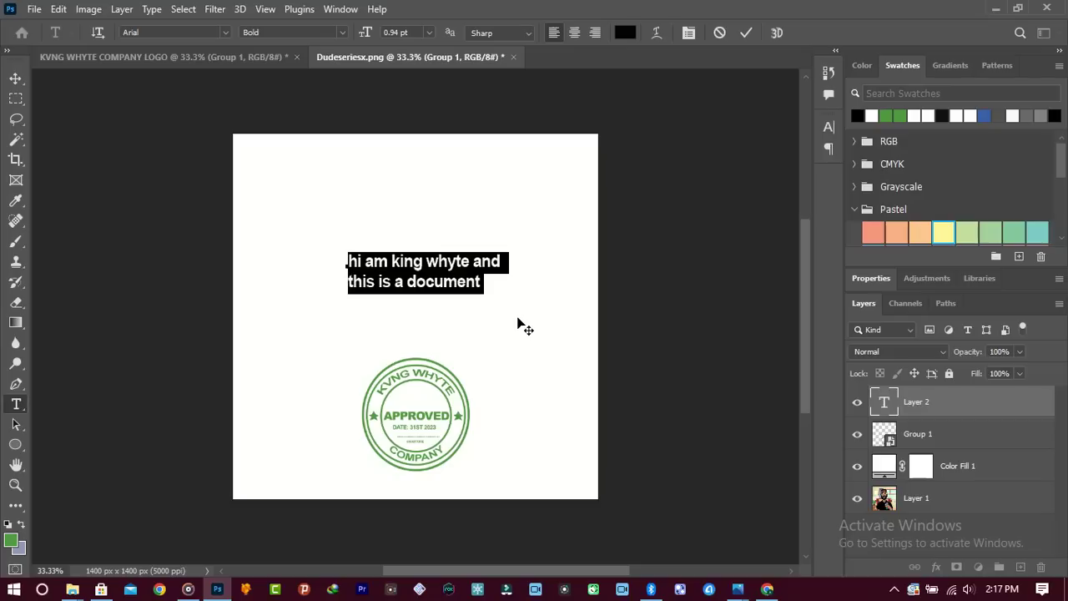
pyautogui.click(746, 32)
pyautogui.press('v')
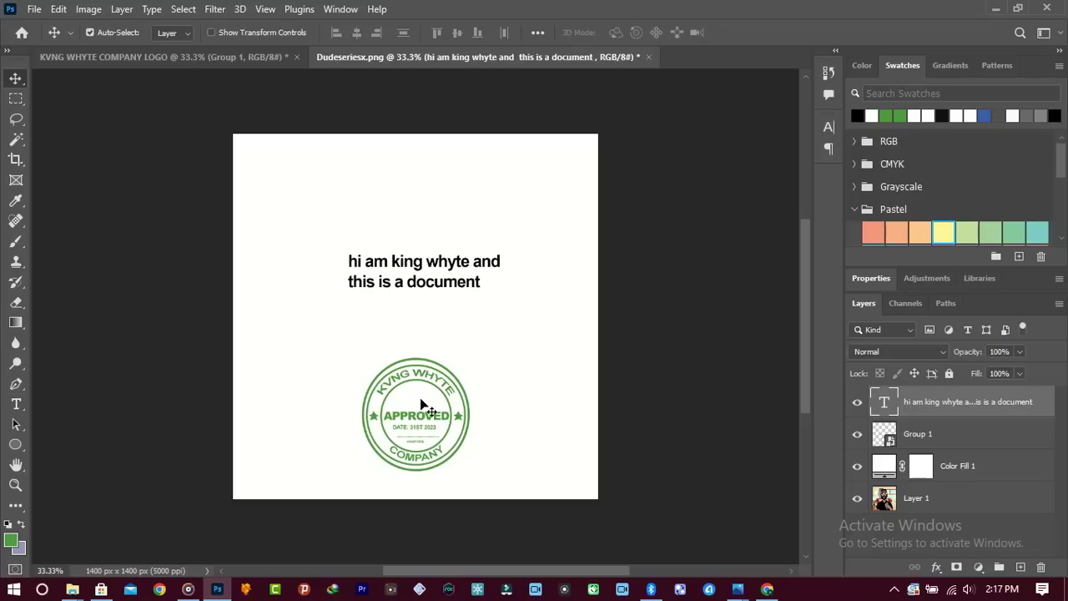
# Step: Move the stamp up closer beneath the text, then nudge it slightly down and left to center it under the lines
pyautogui.moveTo(444, 401); pyautogui.dragTo(457, 361)
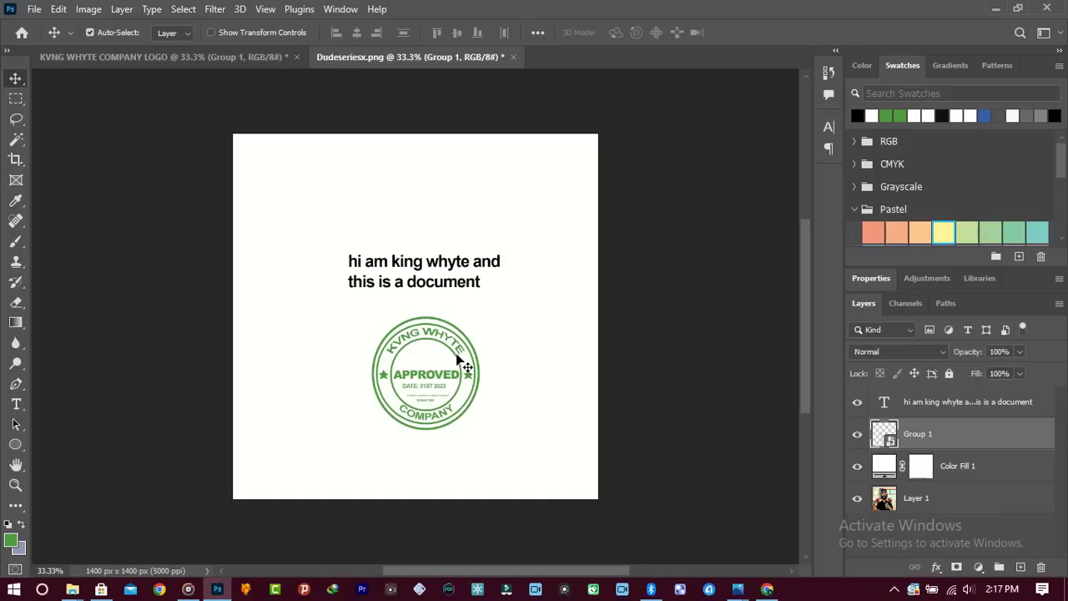
pyautogui.press('Down')
pyautogui.press('Down')
pyautogui.press('Down')
pyautogui.press('Left')
pyautogui.press('Left')
pyautogui.press('Left')
pyautogui.press('Left')
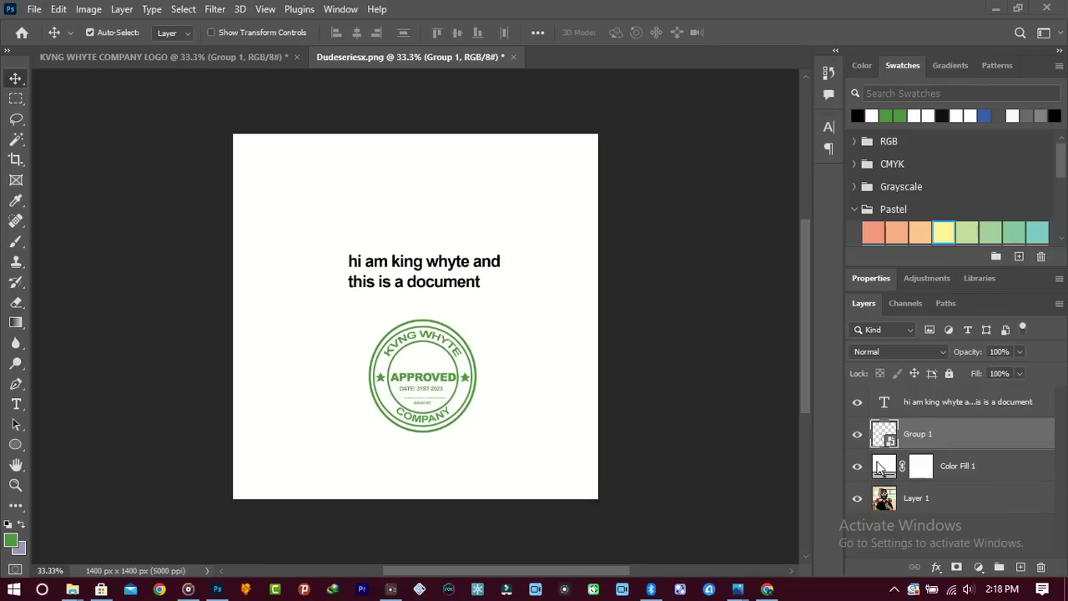
# Step: Append a row of dots after "document" at the end of the text layer's second line
pyautogui.click(956, 474)
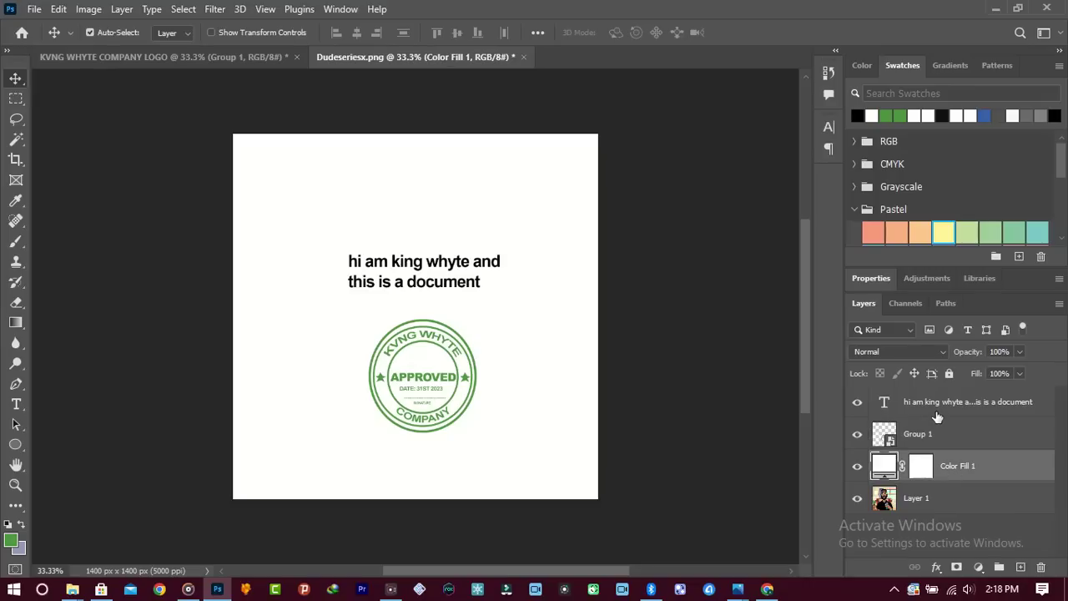
pyautogui.click(937, 415)
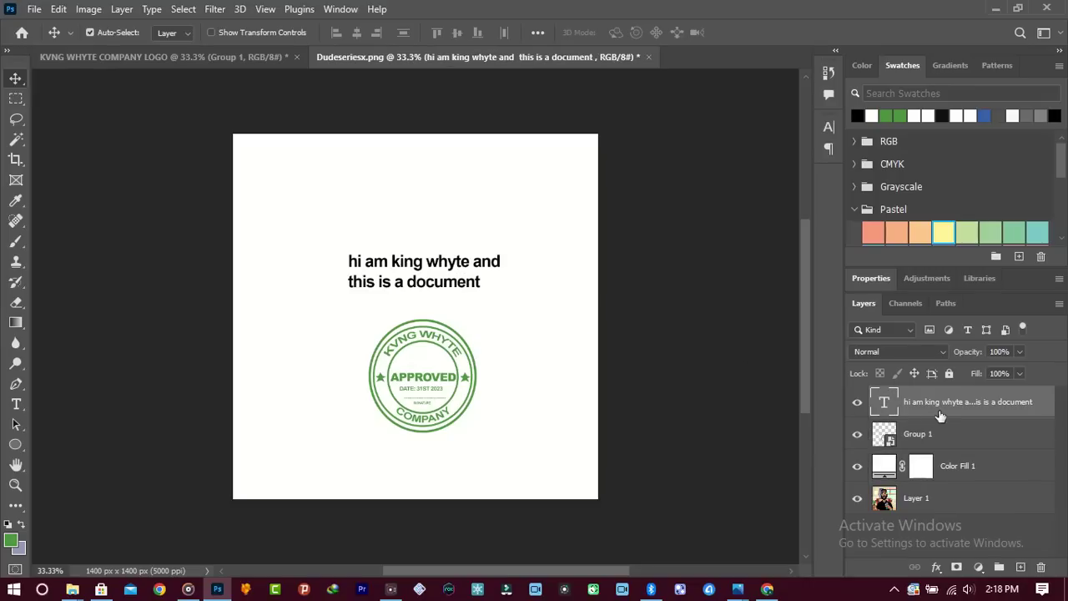
pyautogui.doubleClick(886, 405)
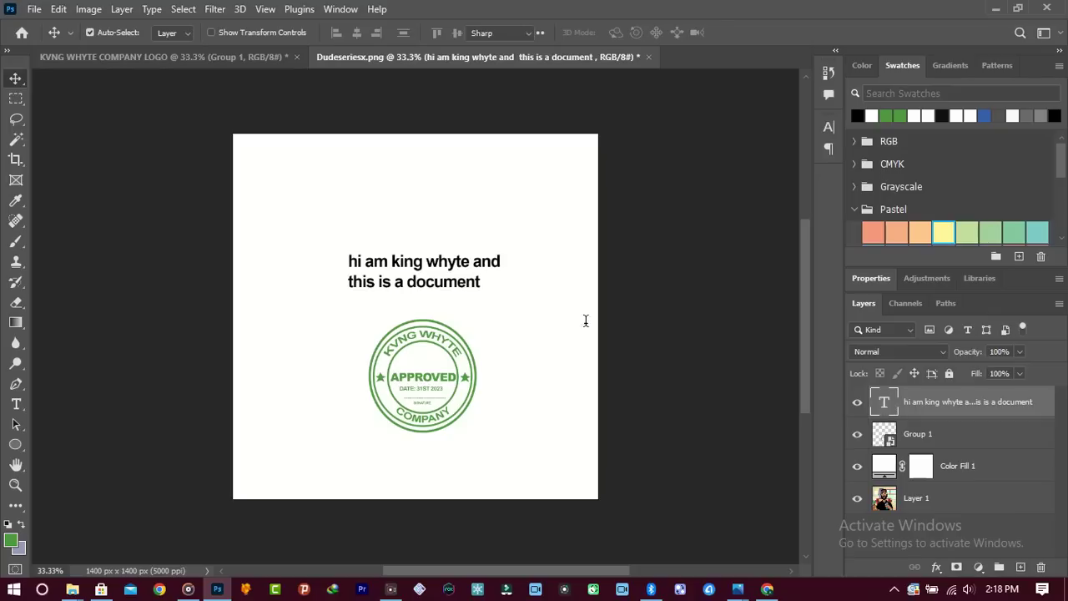
pyautogui.click(482, 283)
pyautogui.write('.......')
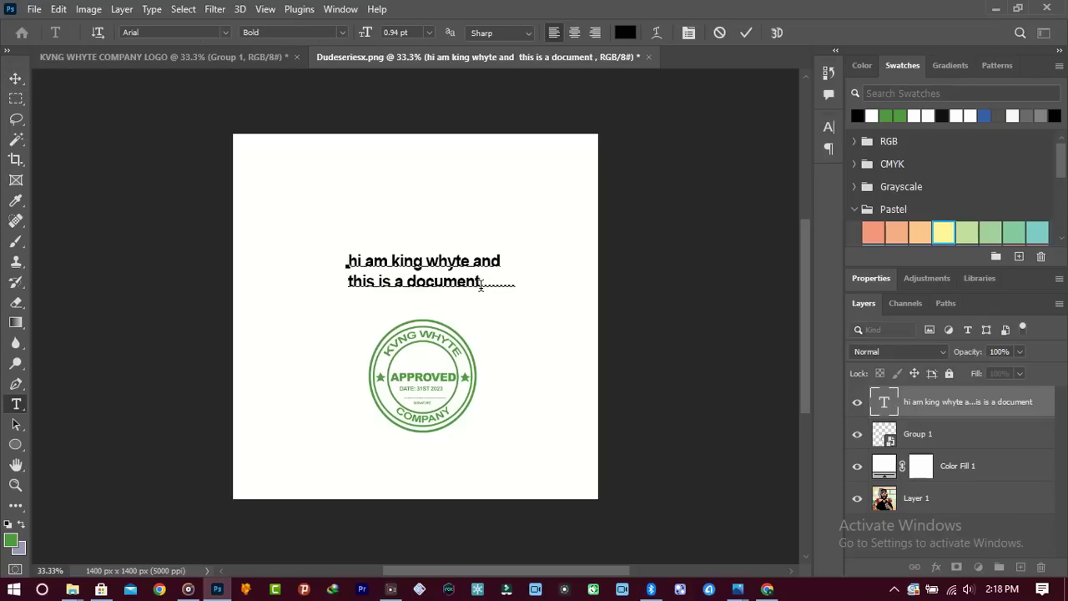
pyautogui.click(746, 33)
pyautogui.press('v')
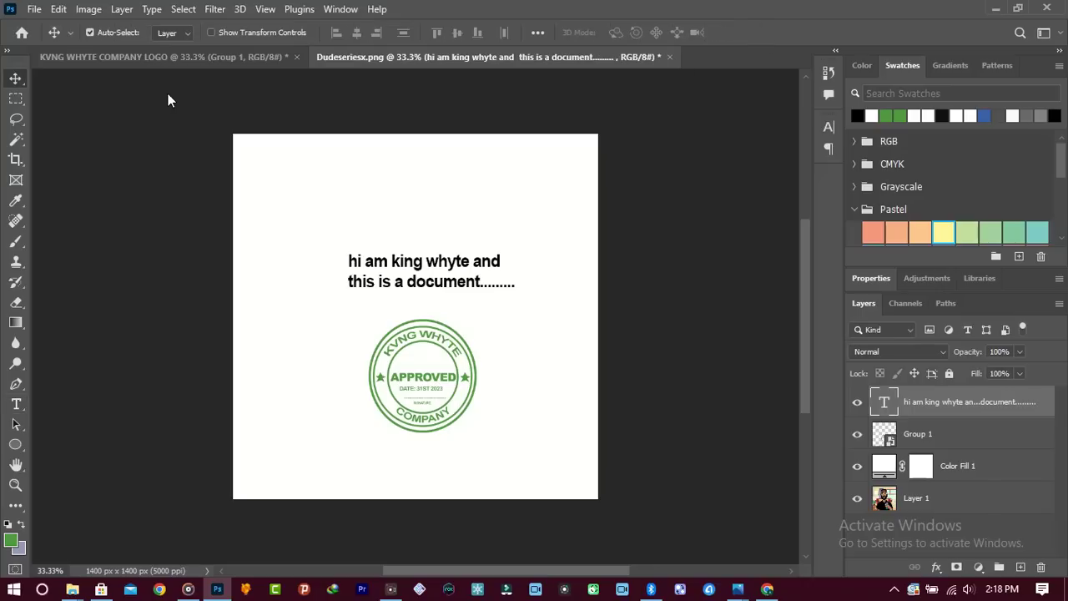